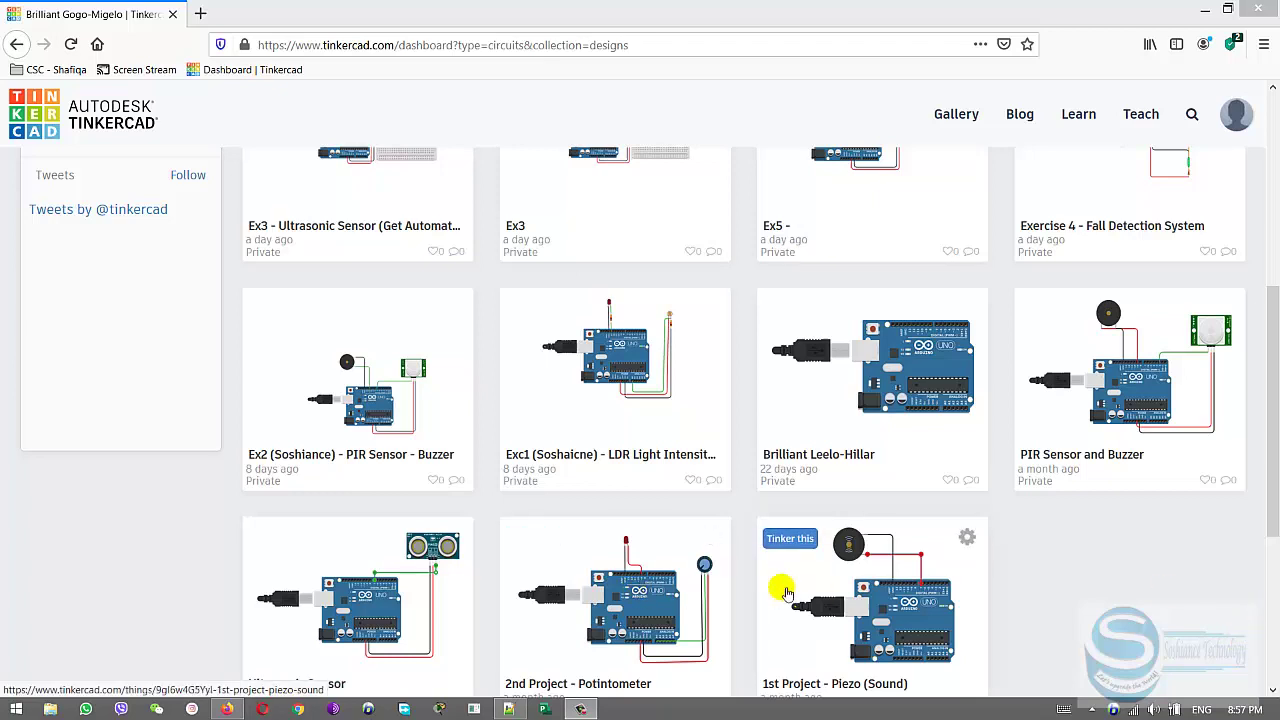
Step: Create a new blank circuit, which opens as 'Super Juttuli-Allis' in the editor
drag(1272, 305, 1274, 190)
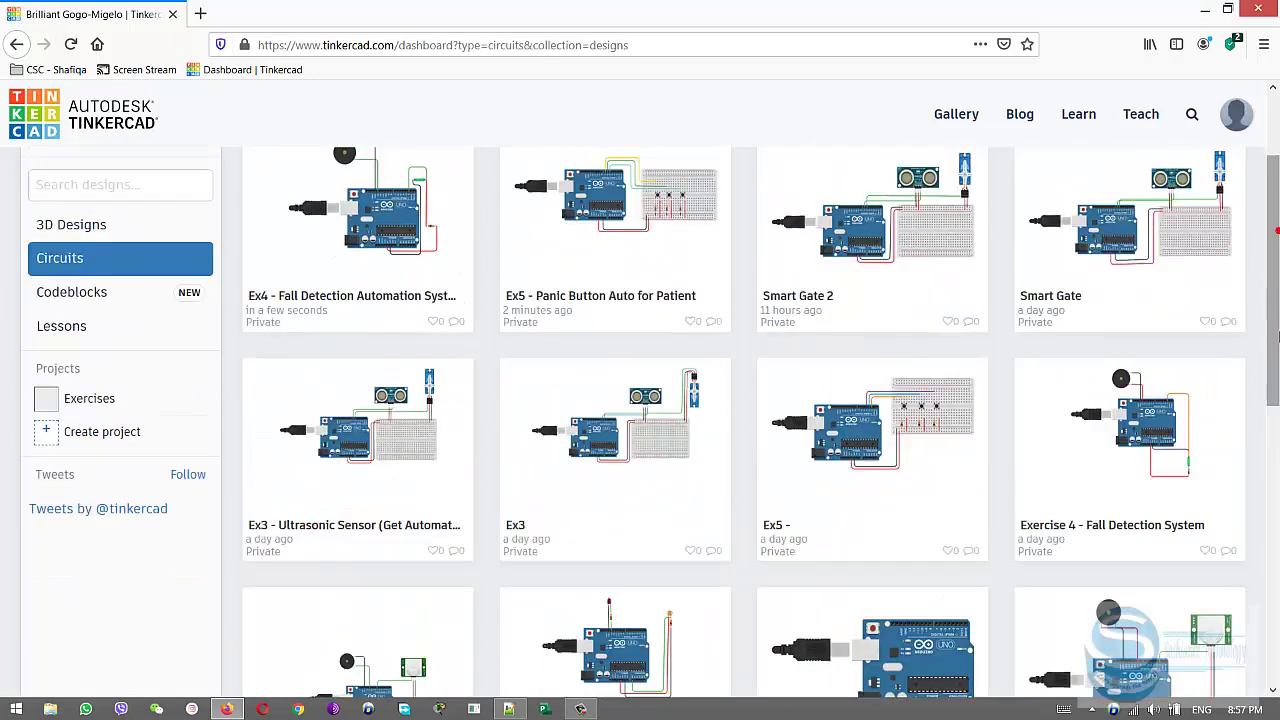
scroll(400, 330, up, 3)
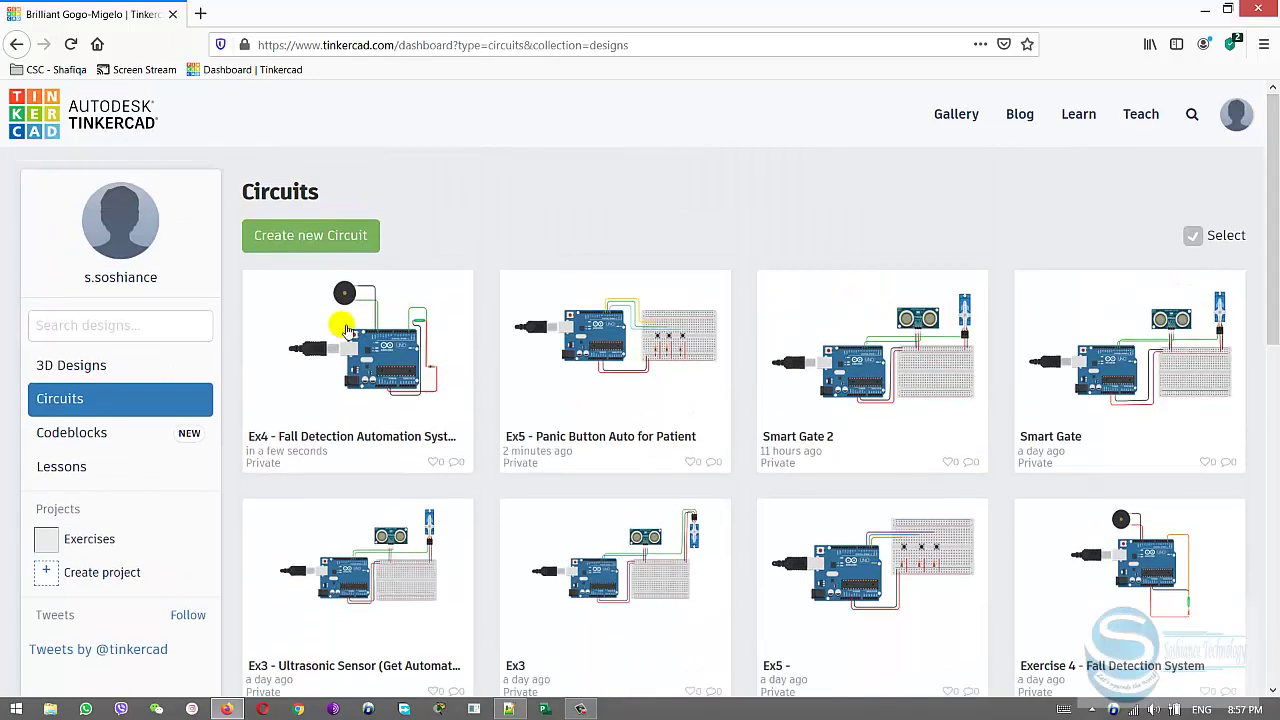
mouse_move(346, 330)
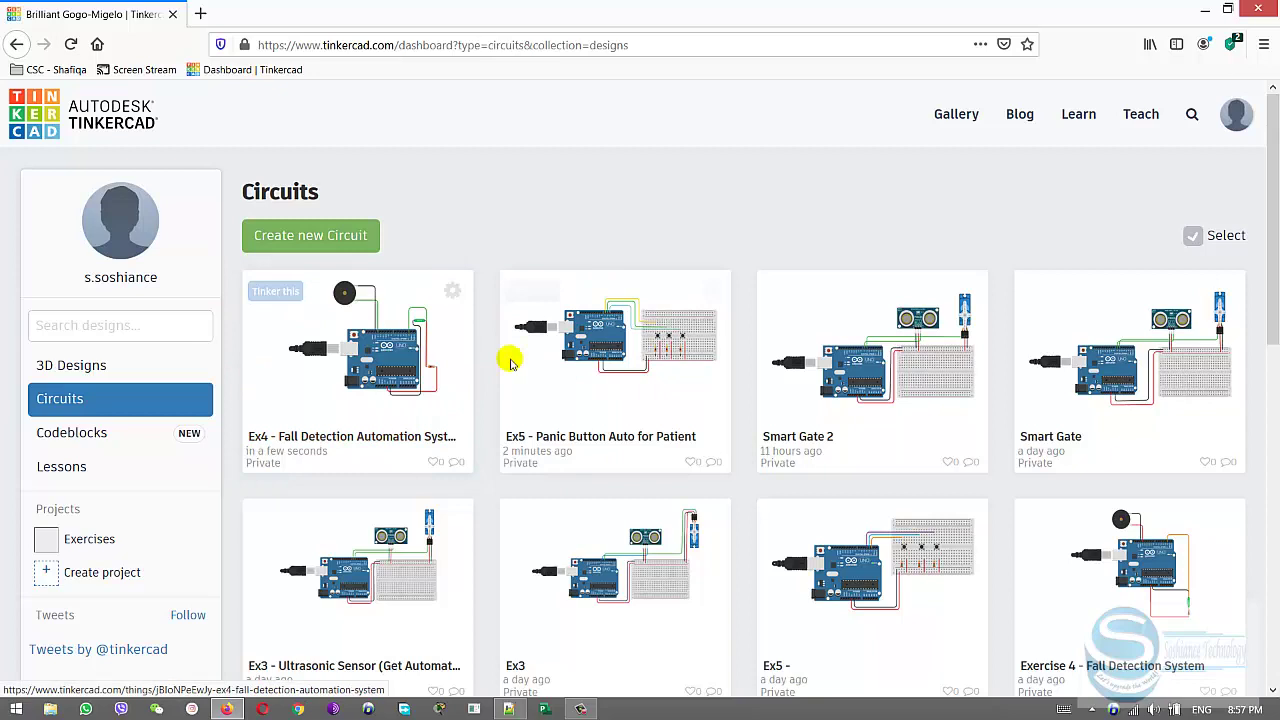
mouse_move(386, 420)
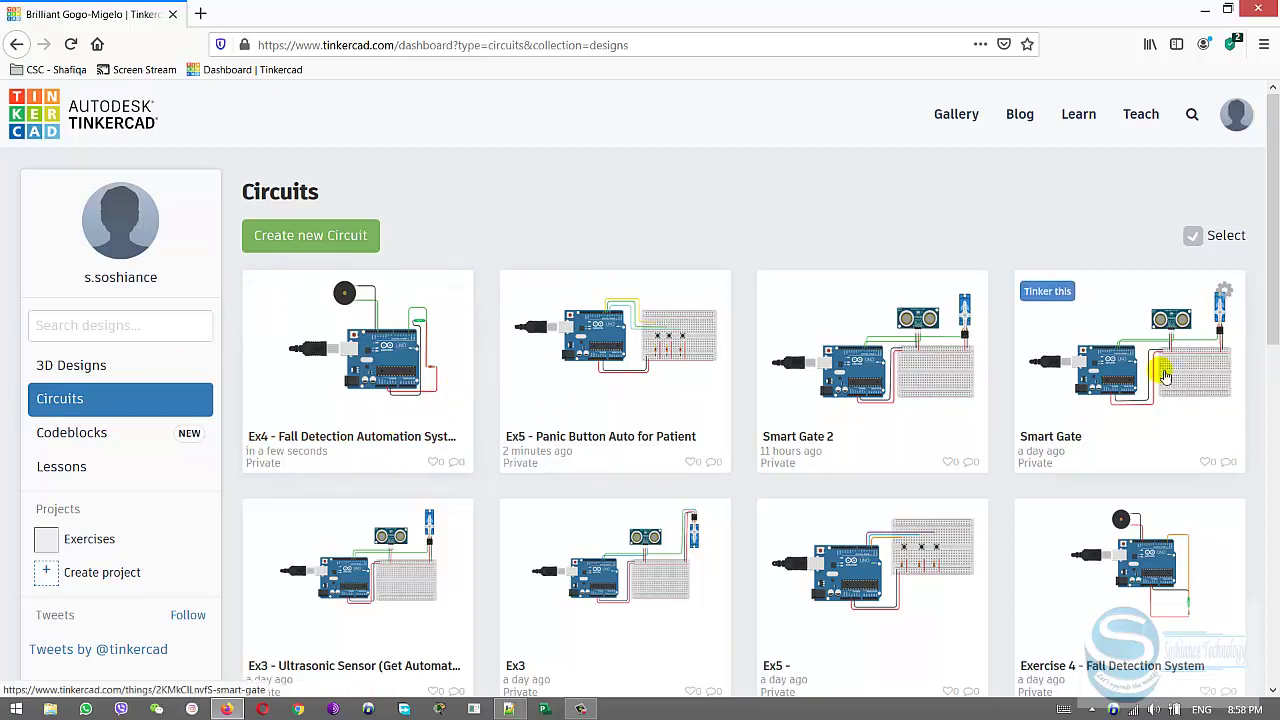
scroll(1273, 310, down, 2)
scroll(1273, 310, up, 2)
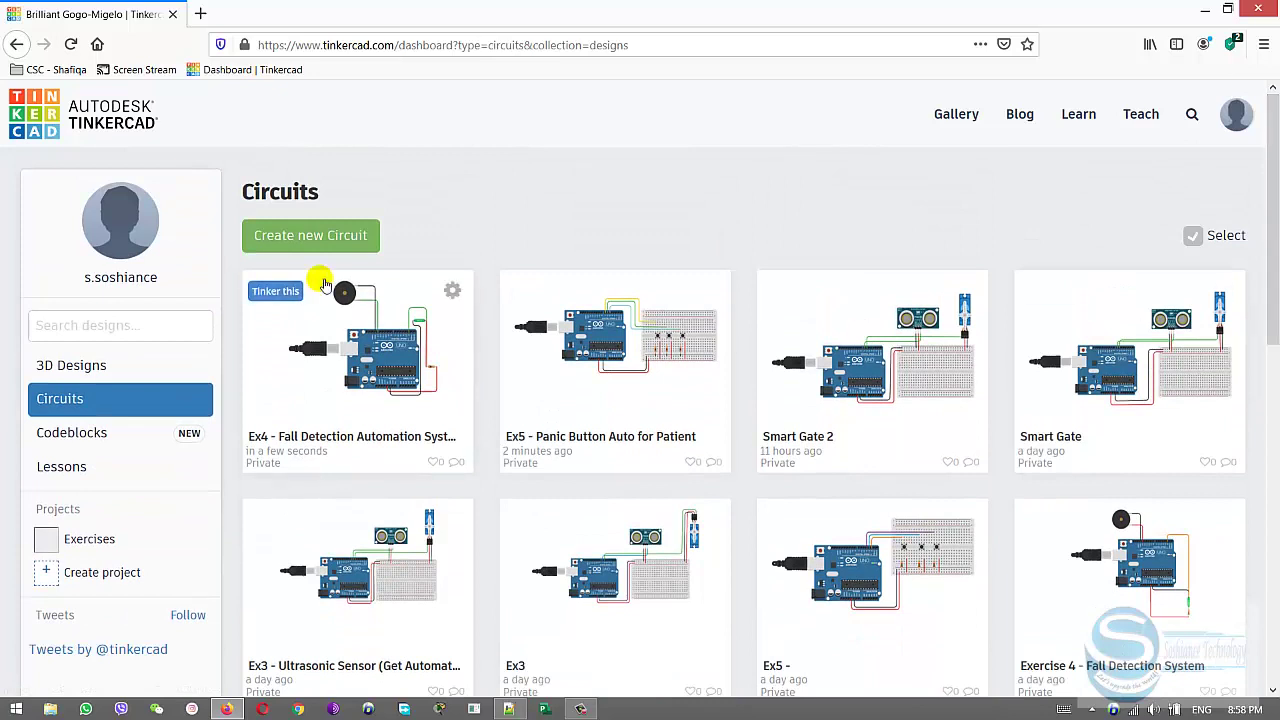
click(318, 237)
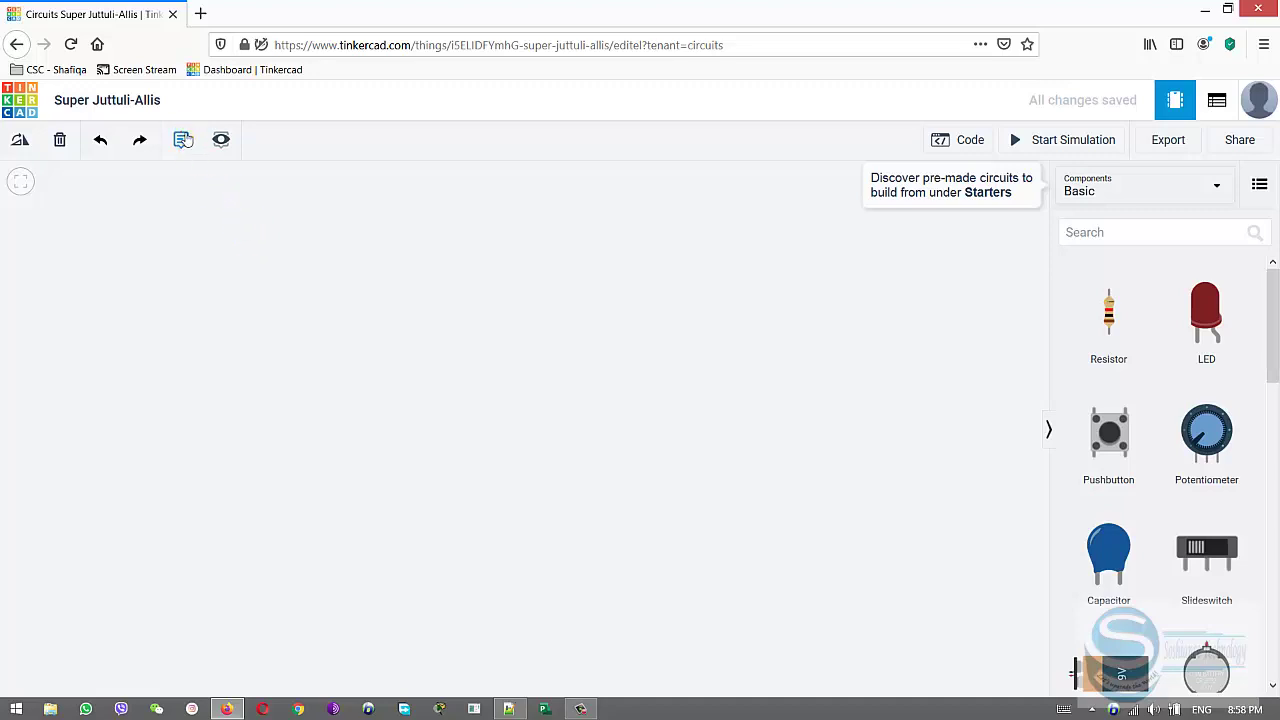
Step: Place a note on the canvas holding the pasted panic-button task for Assistance, Food & Medicine
mouse_move(181, 139)
mouse_down()
mouse_move(240, 318)
mouse_move(230, 273)
mouse_up()
text(Design a Panic Button automation system for in-house patients to send messages with the following status Assistance, Food & Medicine.)
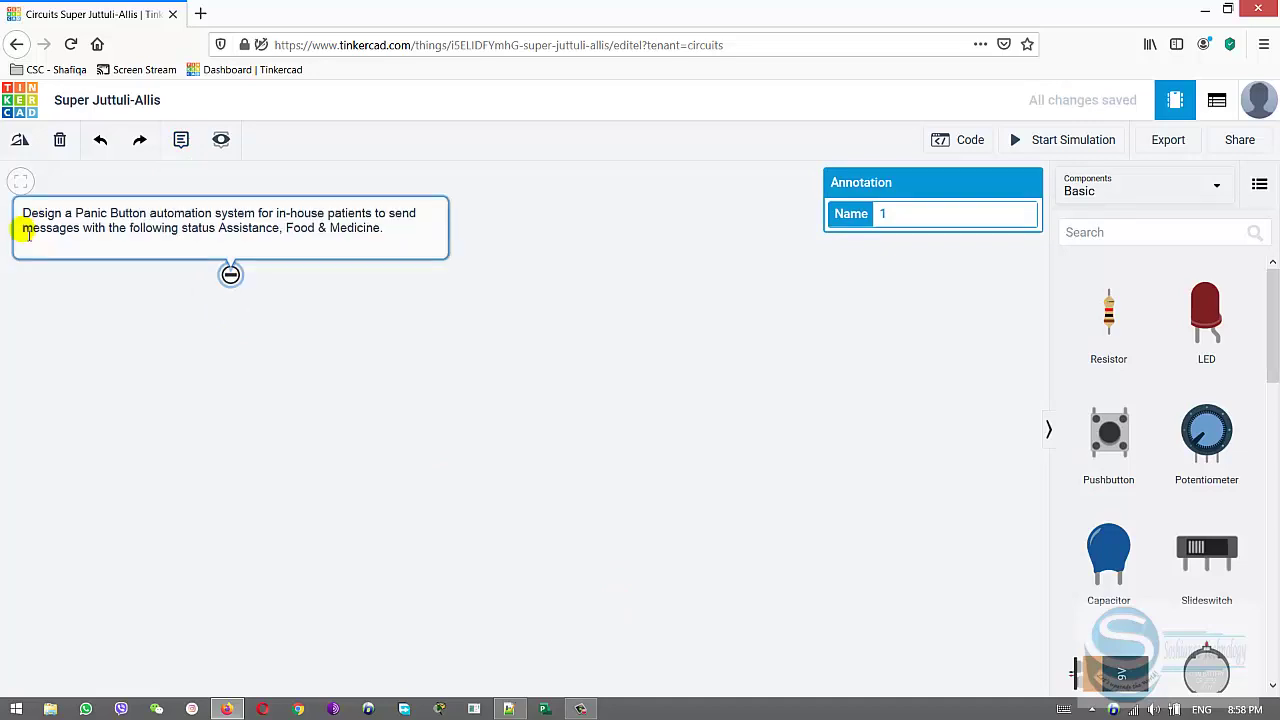
click(28, 214)
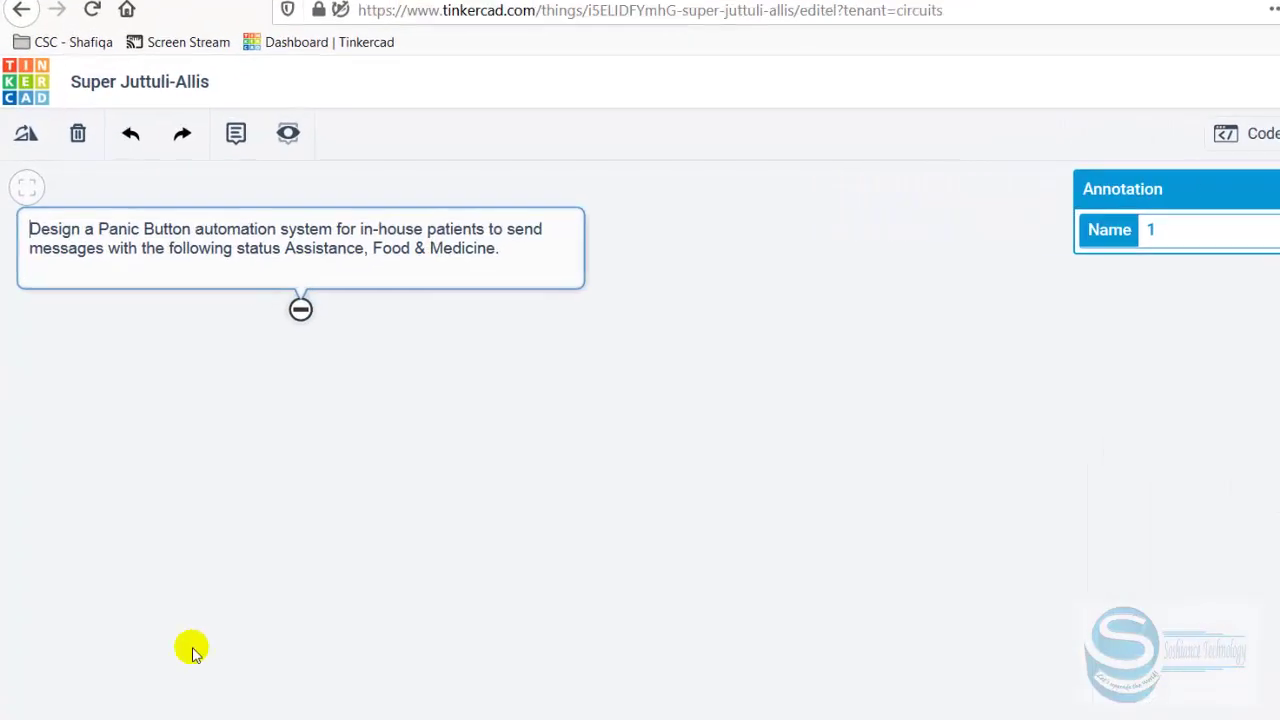
click(192, 650)
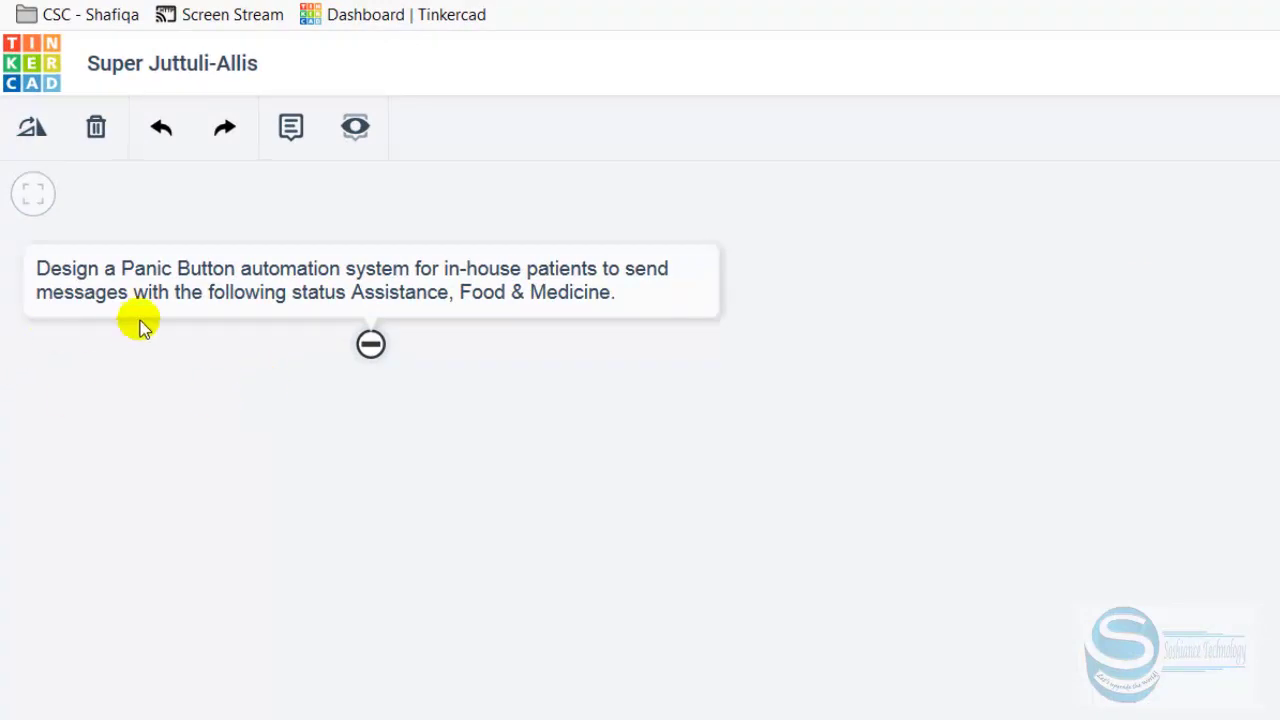
click(200, 306)
key(ctrl+a)
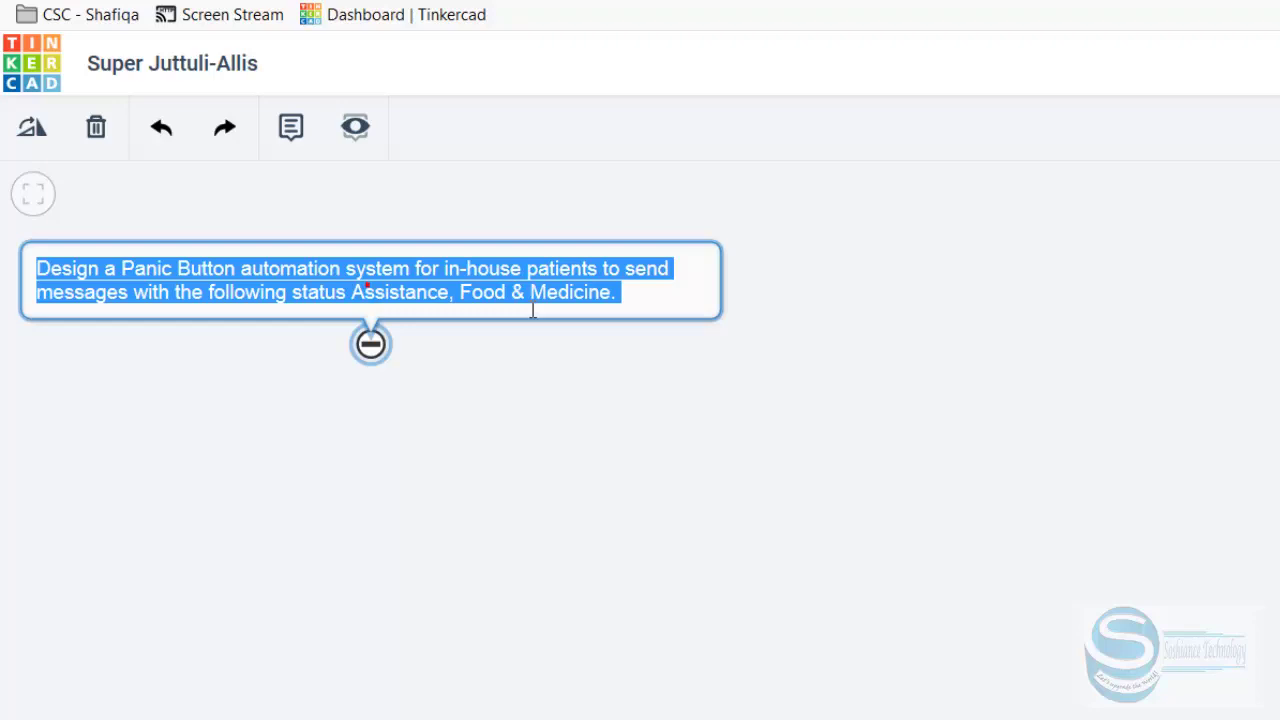
click(643, 423)
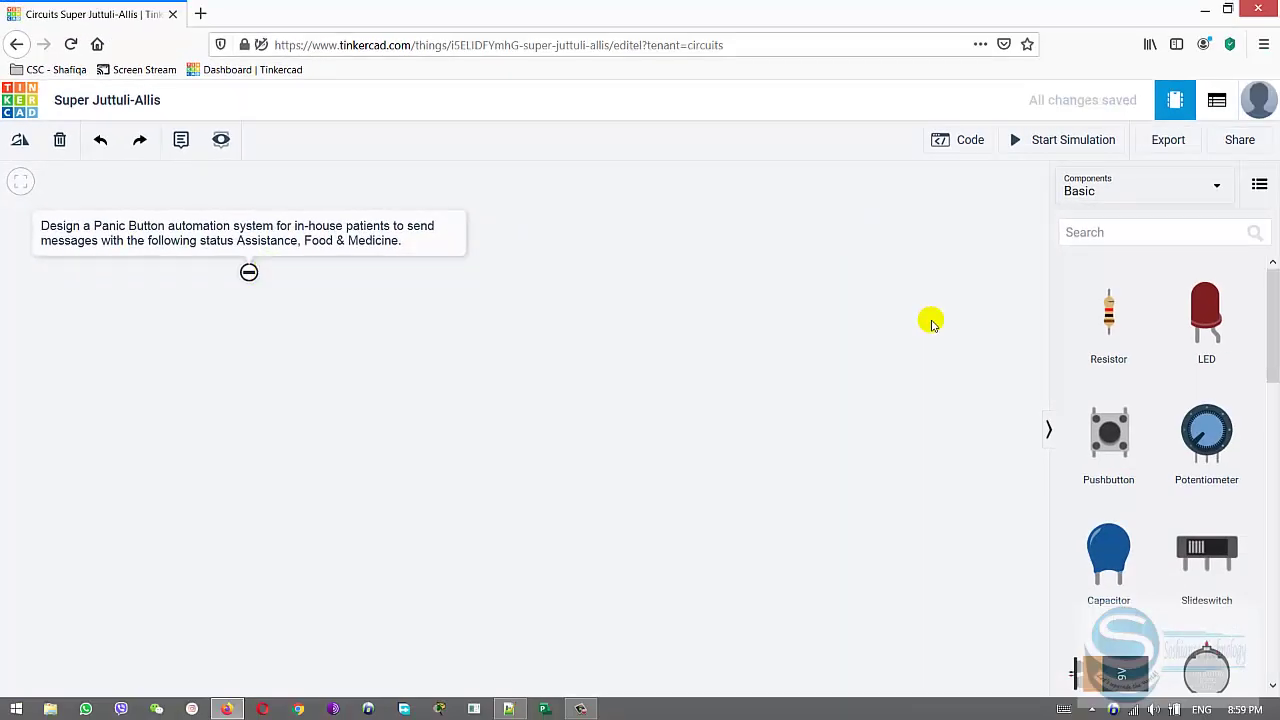
Step: Search components for 'ar' and place an Arduino Uno R3 below the note
click(1129, 236)
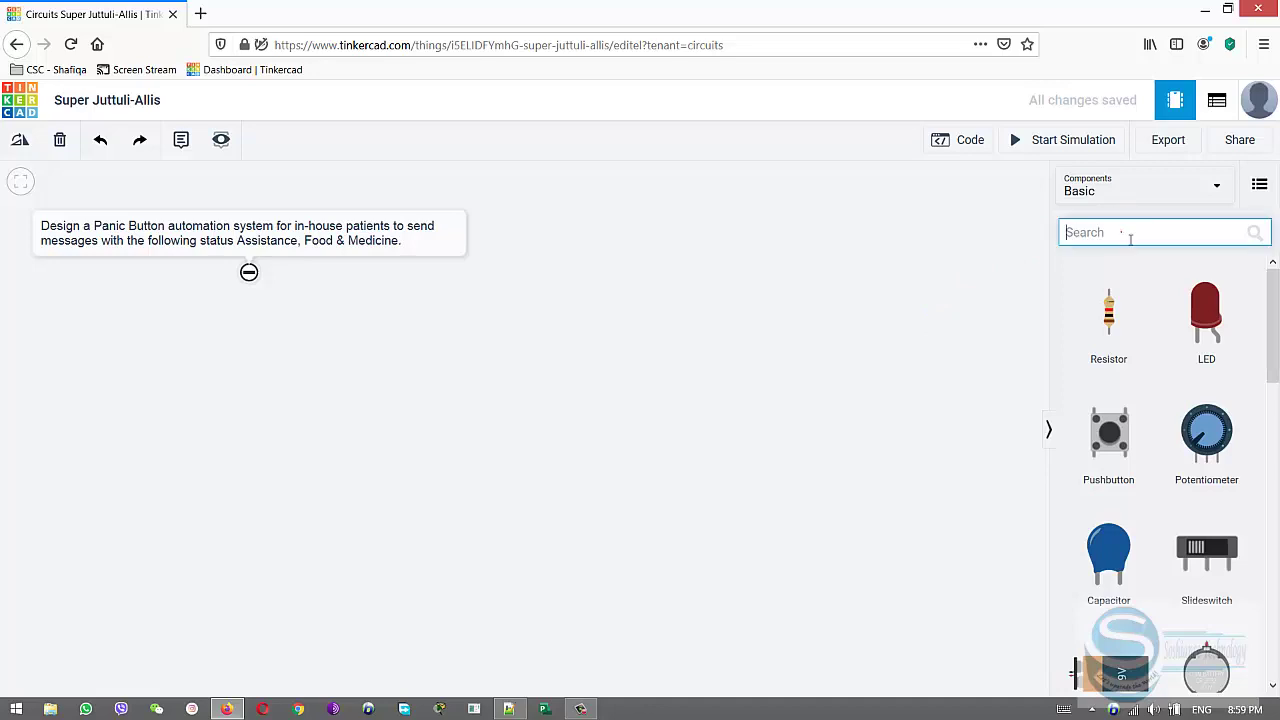
text(ar)
click(1124, 260)
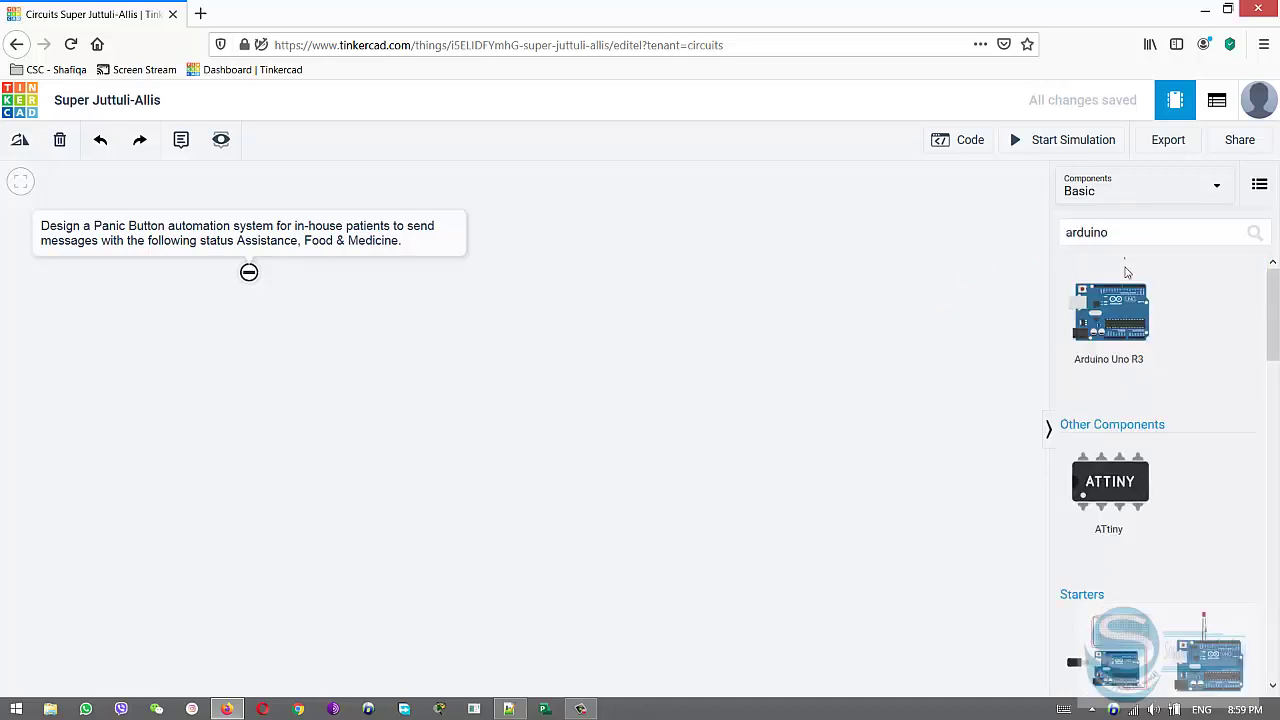
drag(1133, 327, 465, 388)
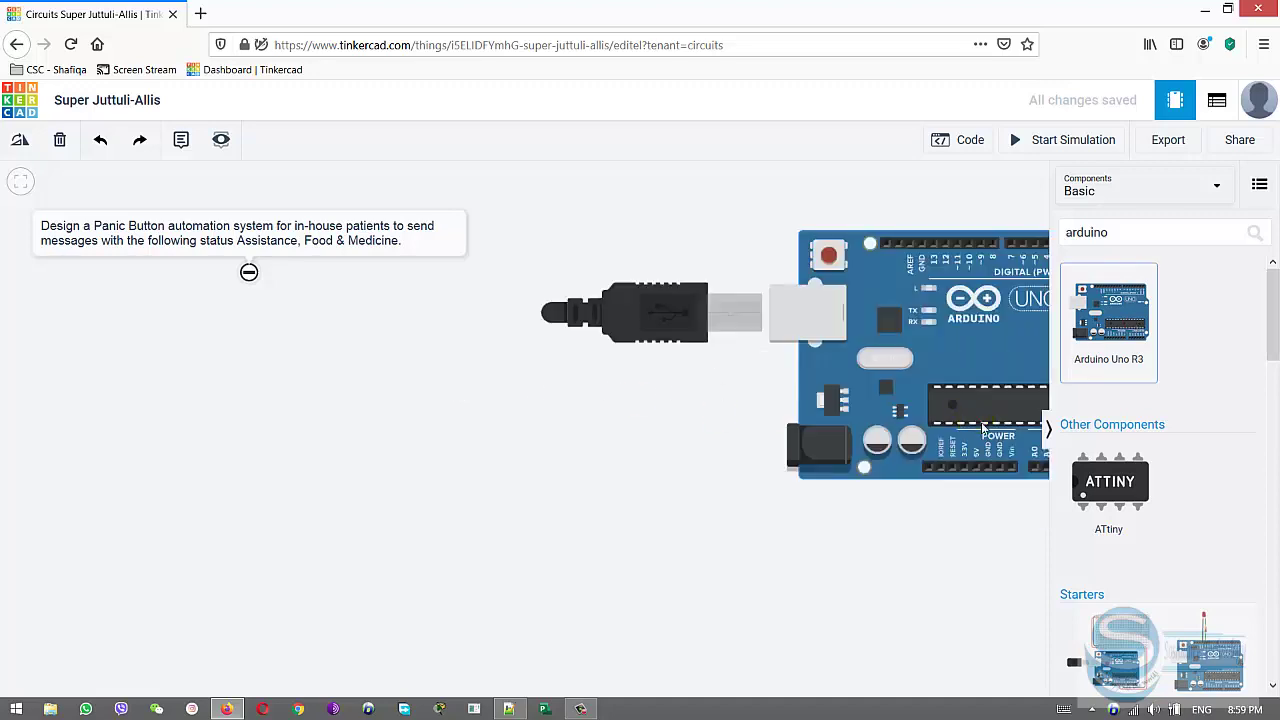
drag(683, 418, 554, 451)
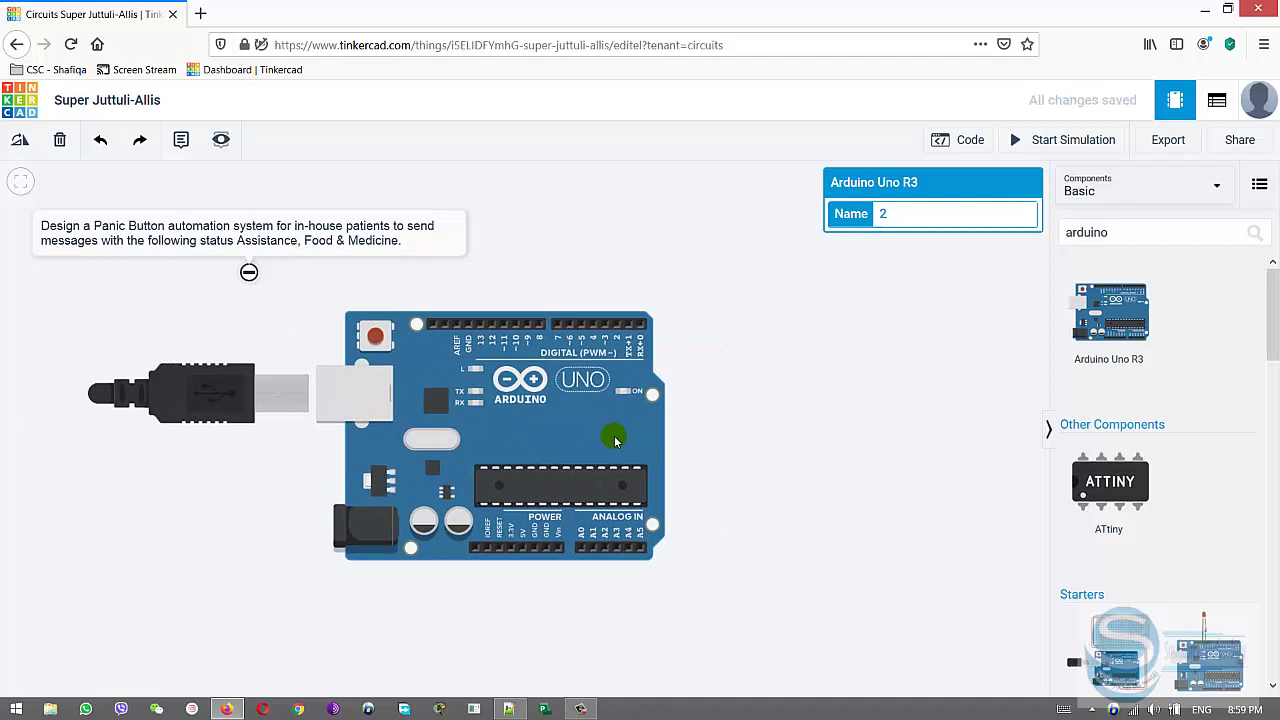
scroll(568, 445, down, 1)
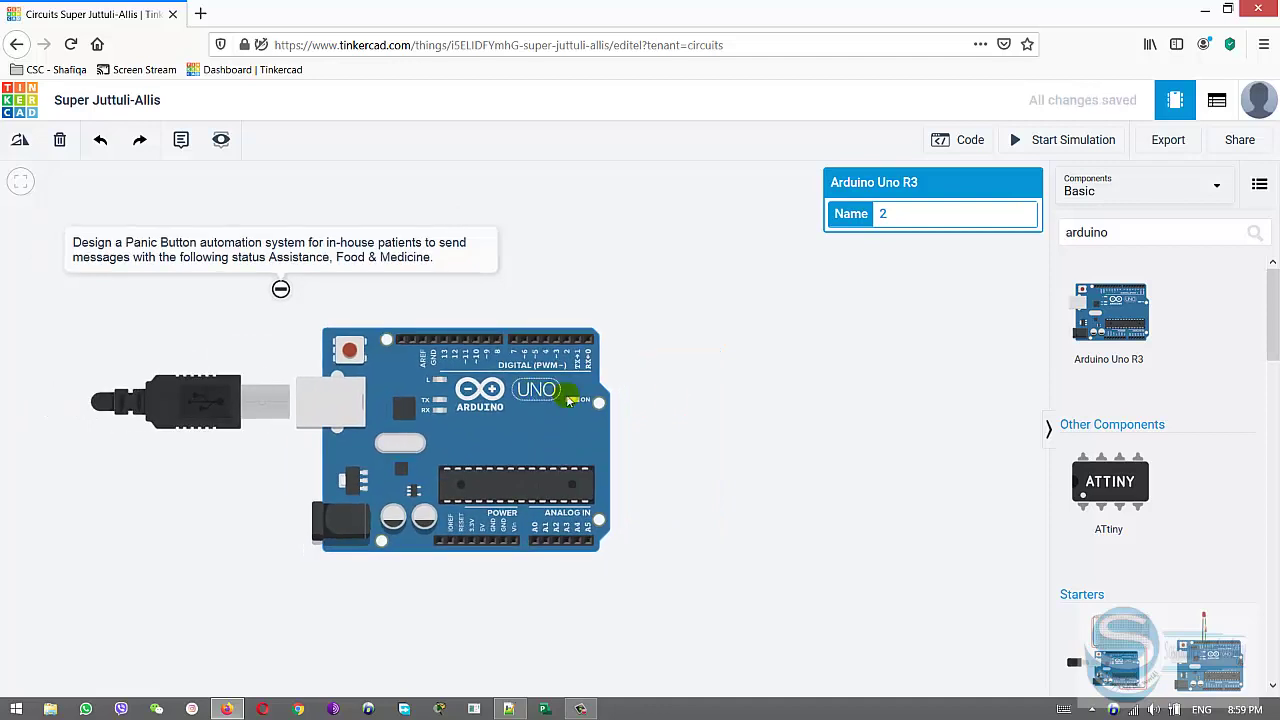
Step: Search 'bread' and place a Breadboard Small to the Arduino's right
click(1174, 236)
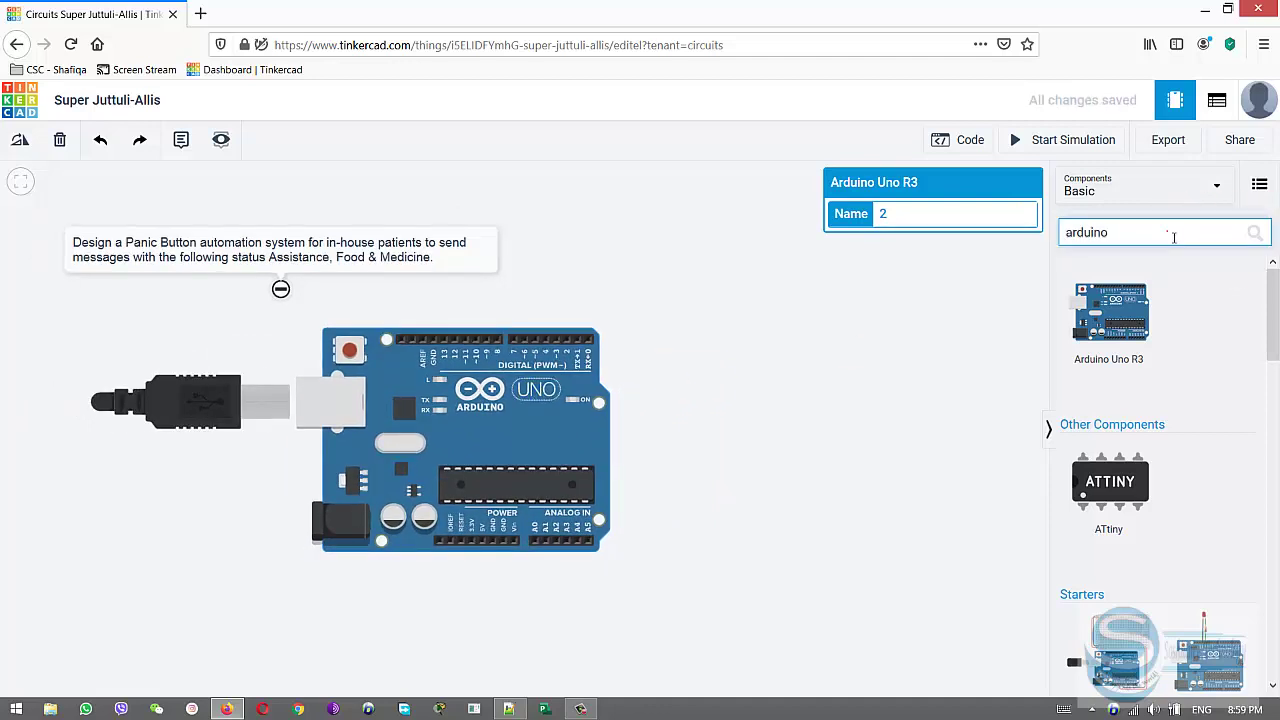
key(BackSpace)
key(BackSpace)
key(BackSpace)
key(BackSpace)
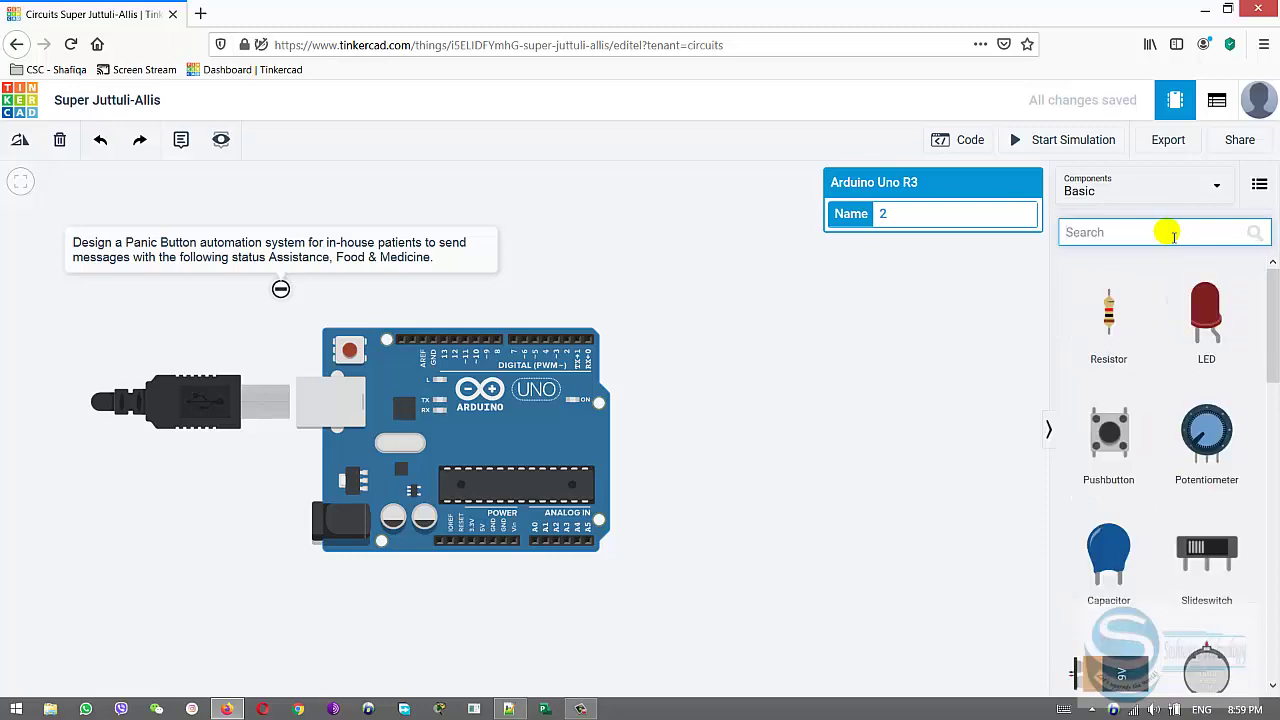
text(bread)
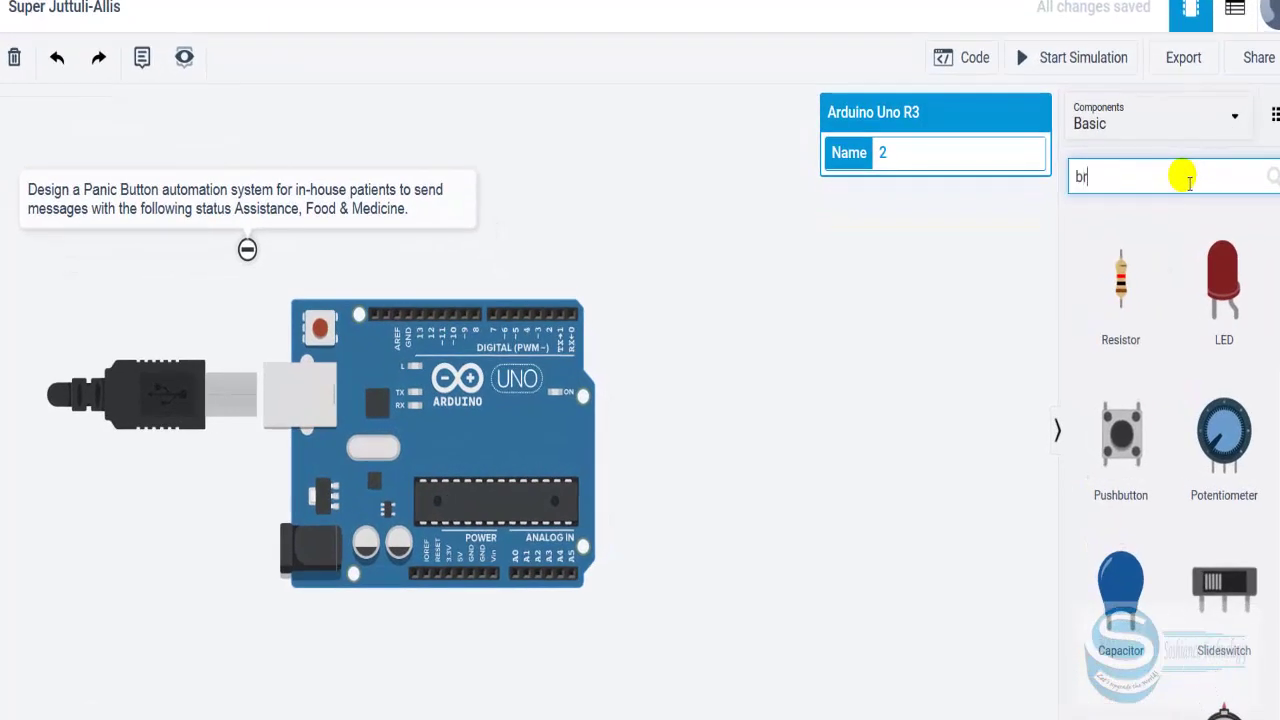
click(1107, 325)
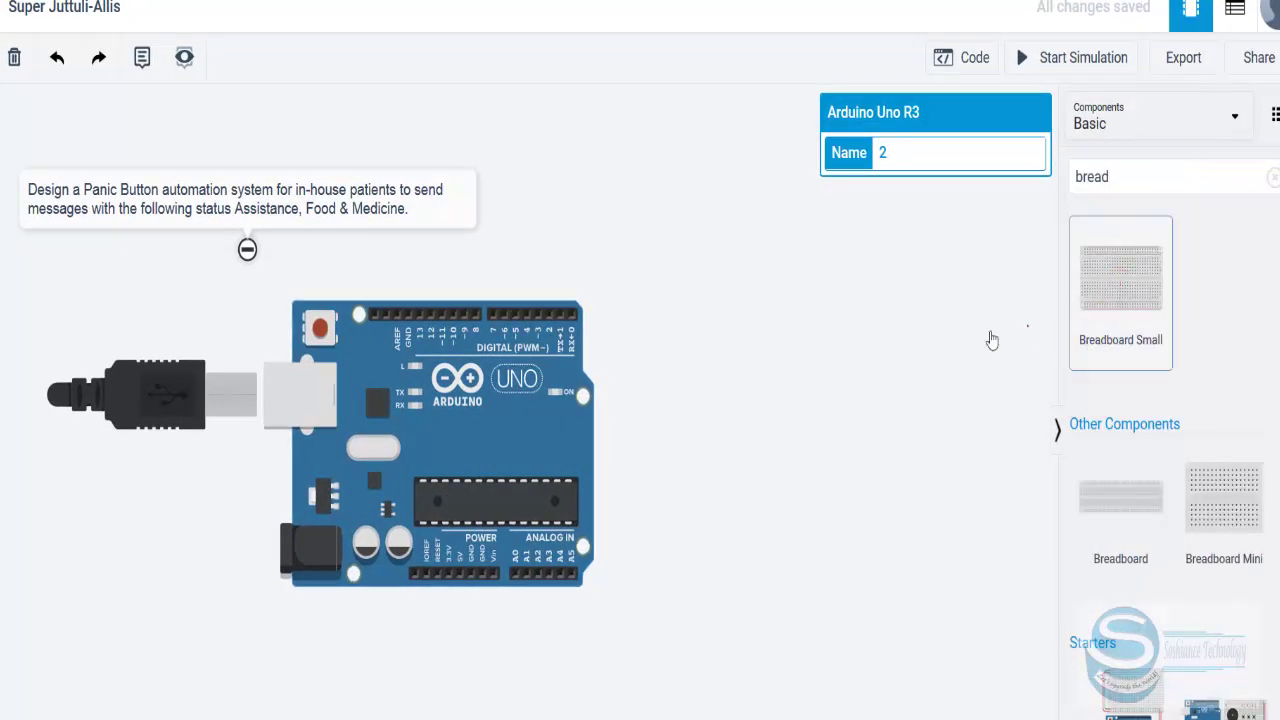
drag(1120, 295, 885, 295)
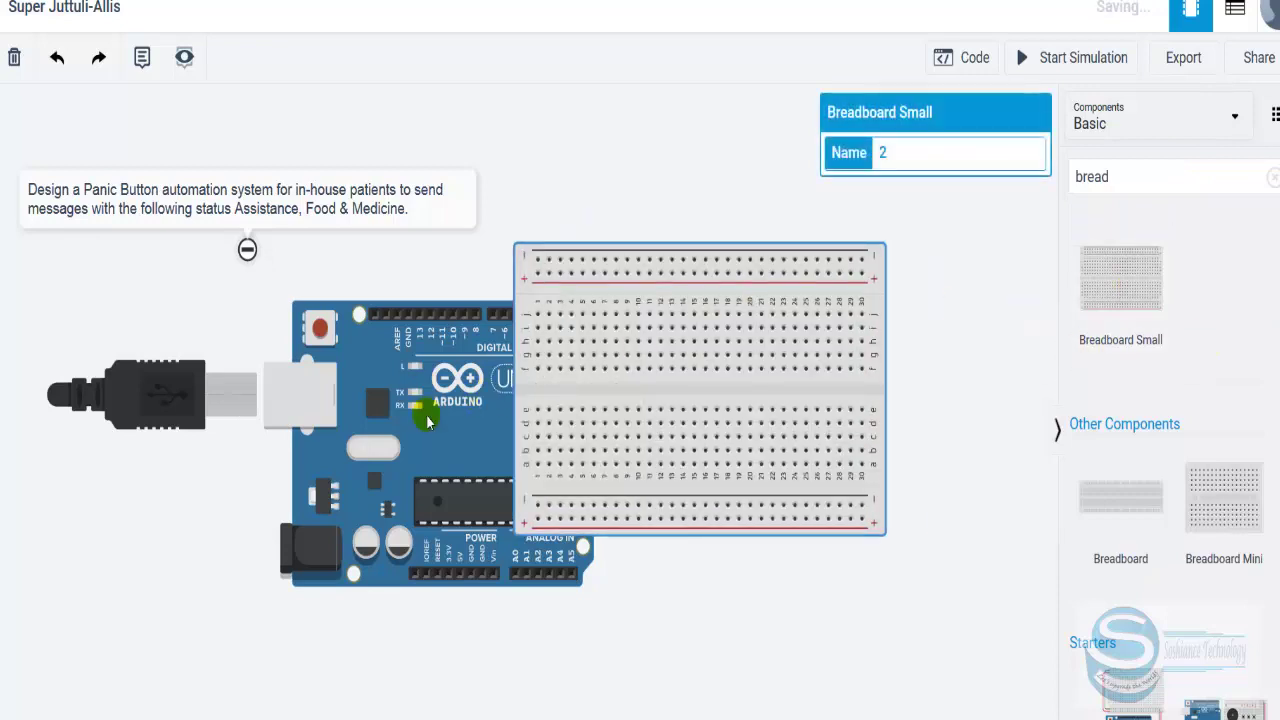
drag(464, 442, 430, 440)
click(595, 404)
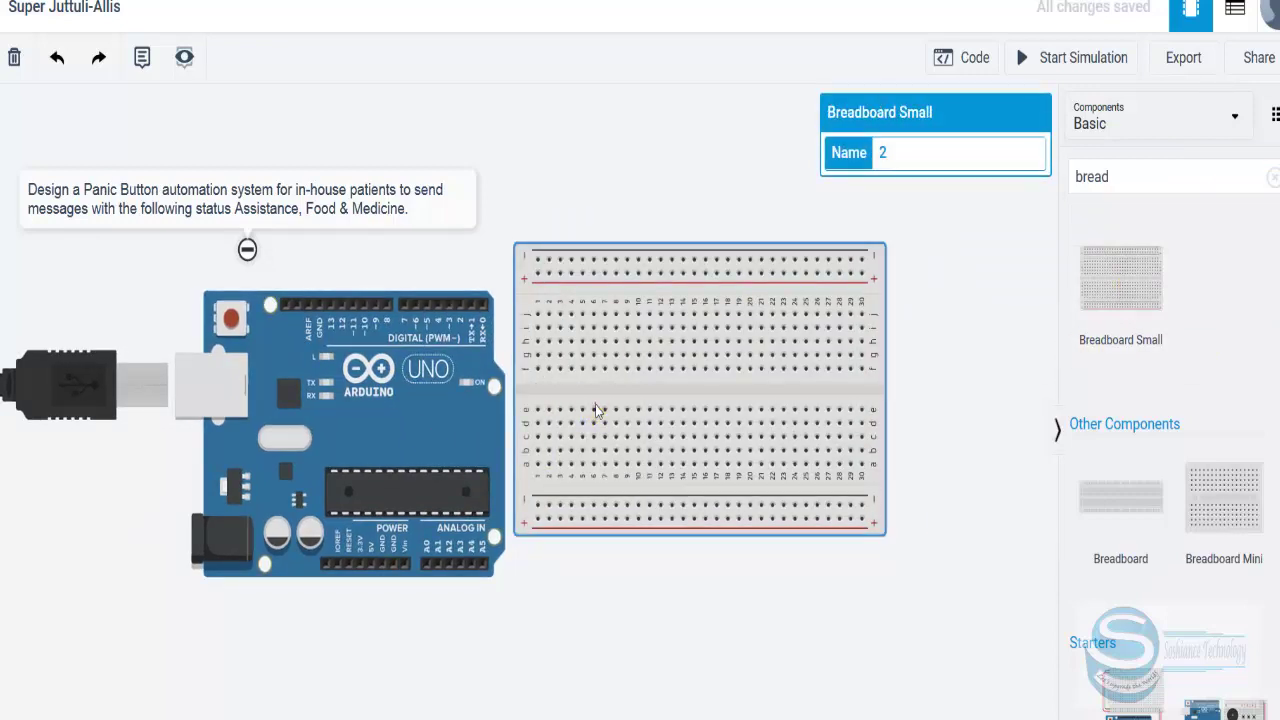
drag(595, 404, 633, 455)
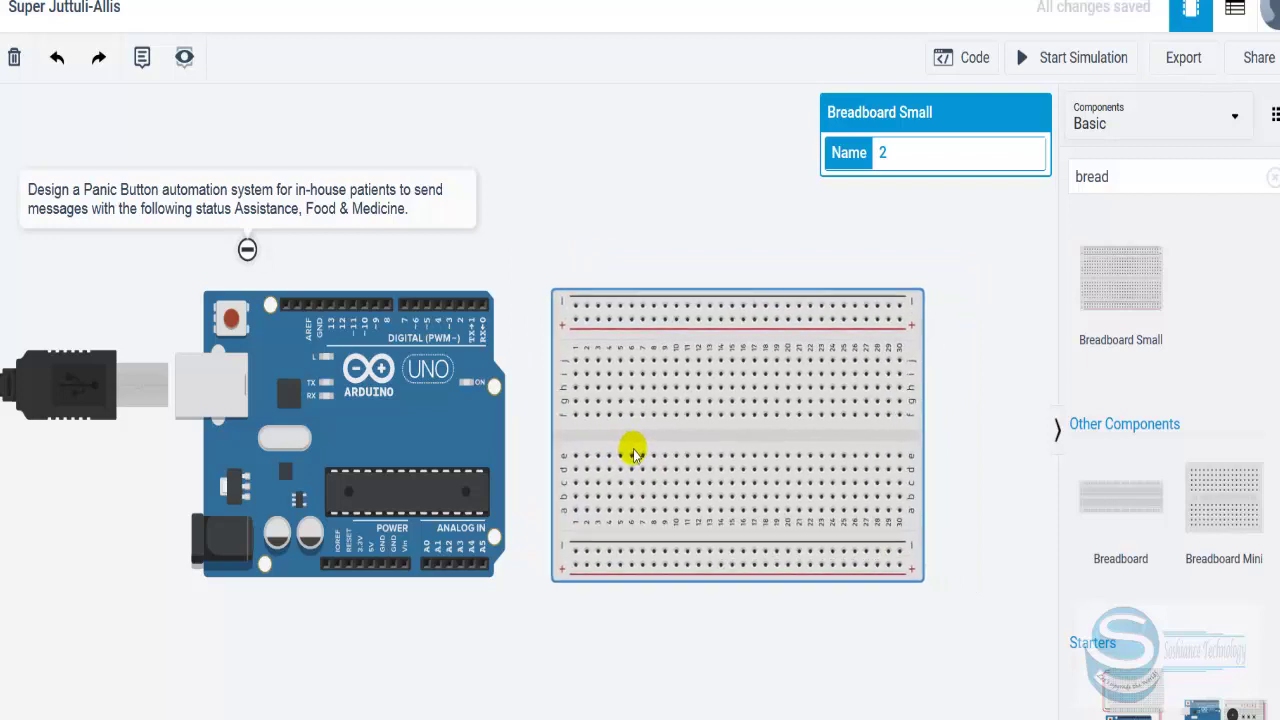
scroll(629, 443, down, 1)
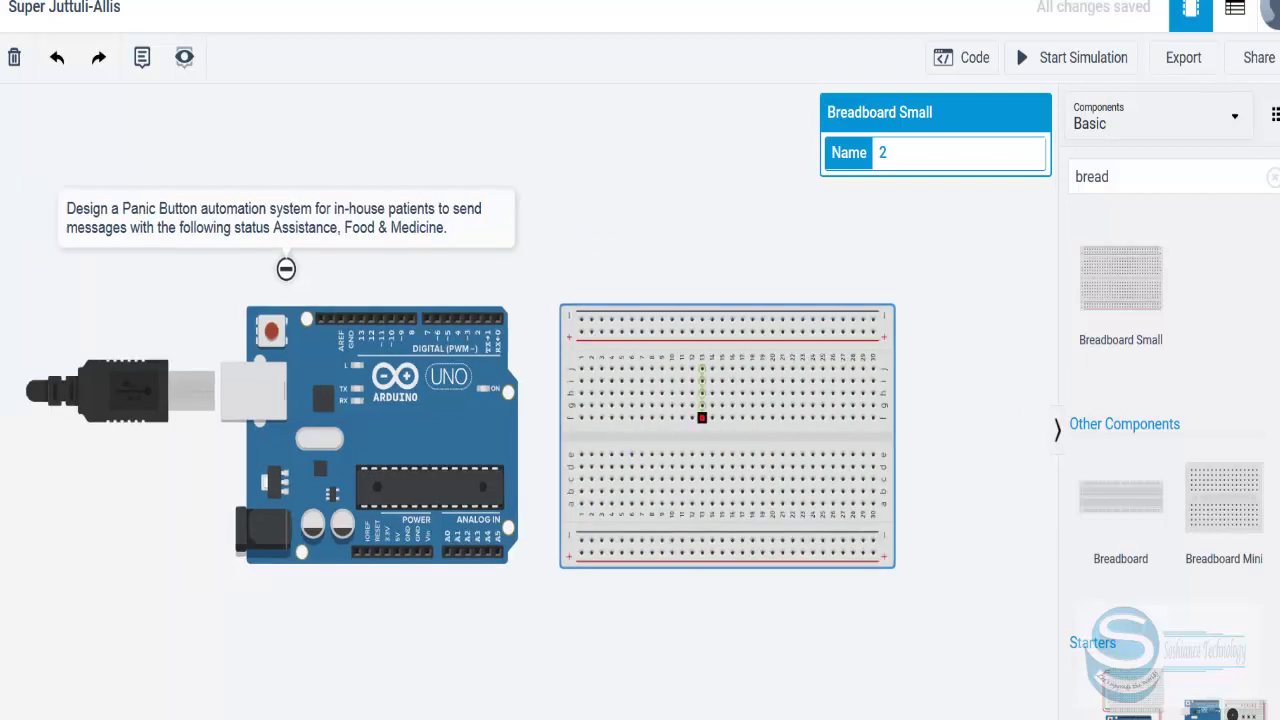
Step: Clear the search and place a first pushbutton across the breadboard's centre gap
click(1152, 180)
click(1272, 177)
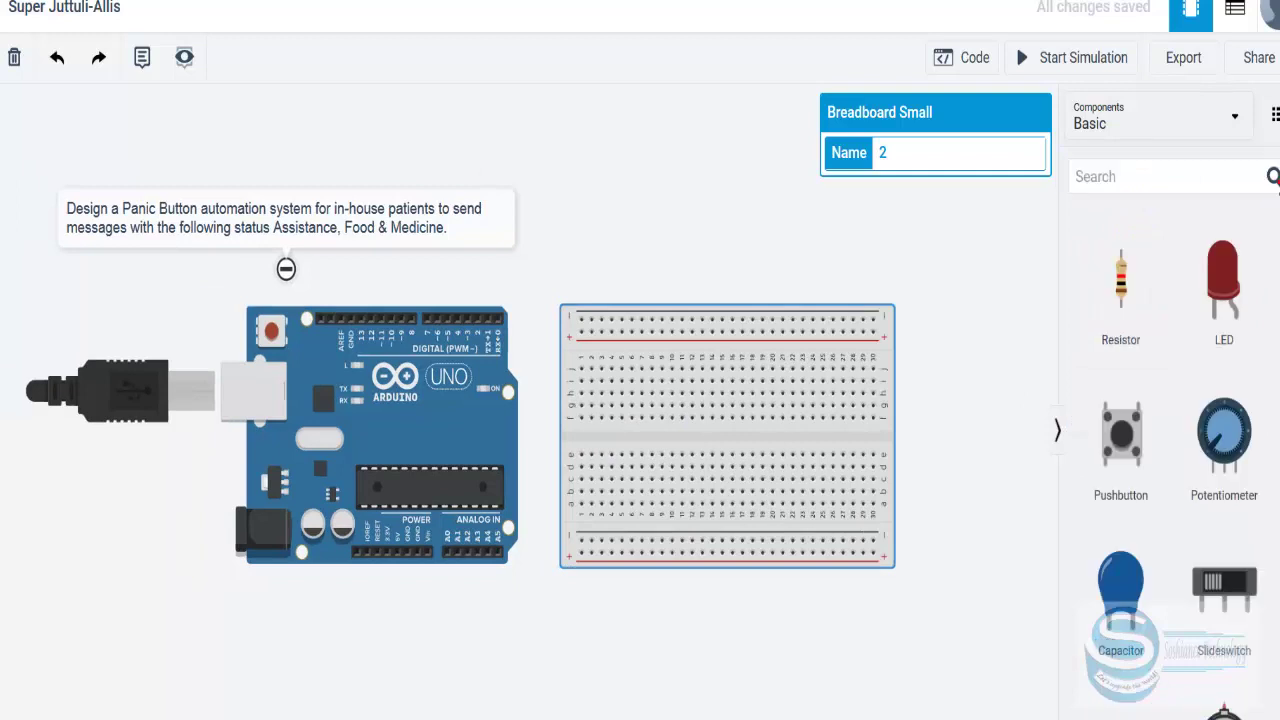
click(1128, 453)
drag(1128, 453, 821, 447)
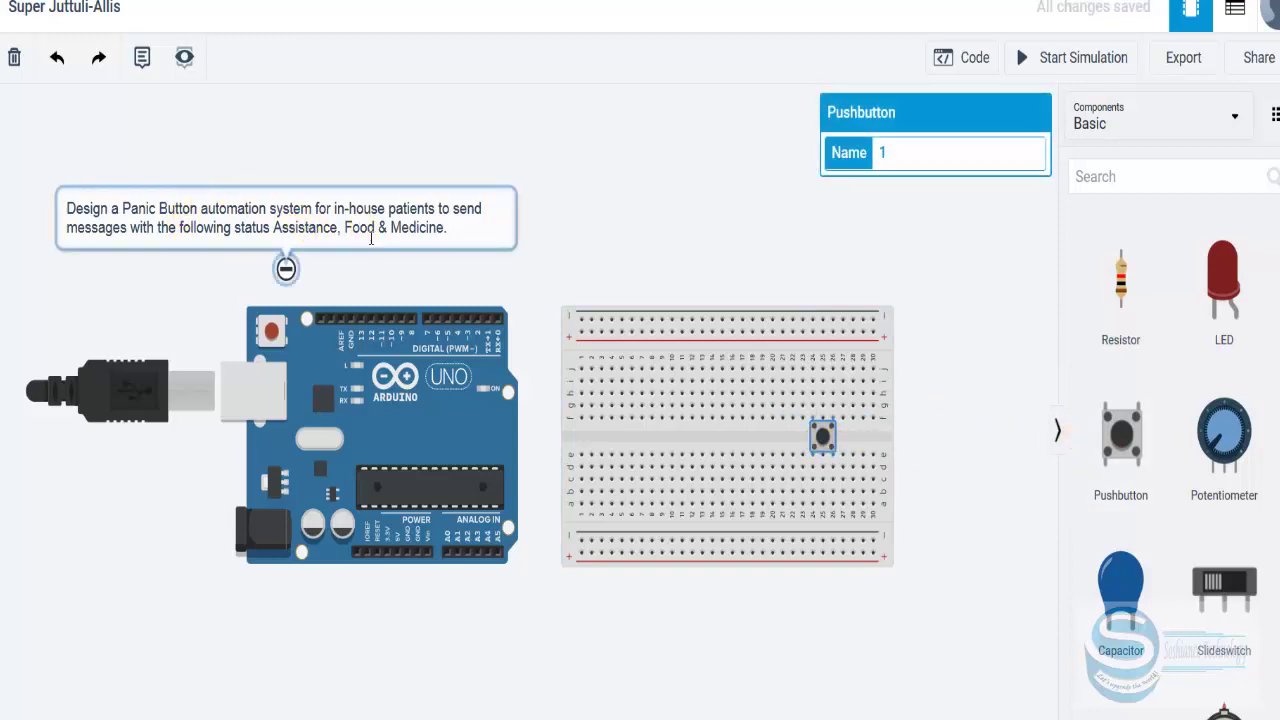
double_click(318, 239)
click(429, 249)
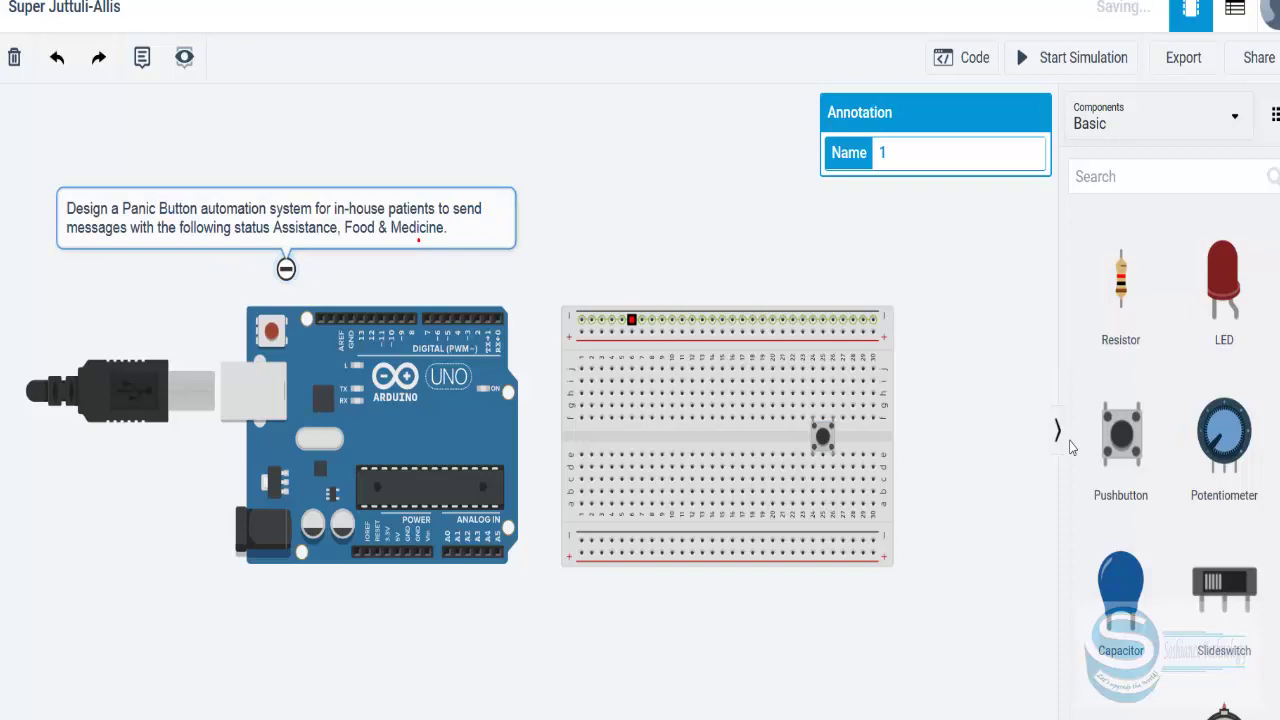
click(895, 467)
Step: Add a second pushbutton and rearrange the breadboard so both buttons sit side by side
drag(1120, 435, 906, 459)
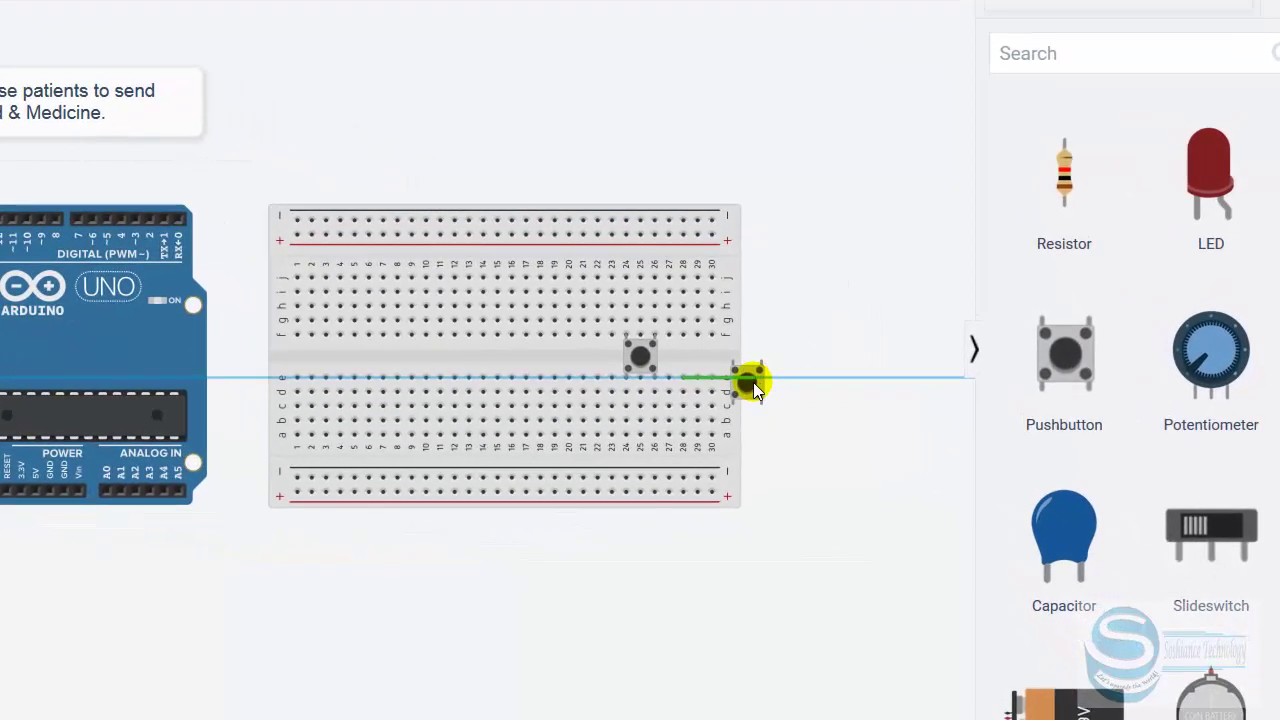
drag(753, 382, 751, 382)
drag(667, 394, 571, 375)
click(717, 394)
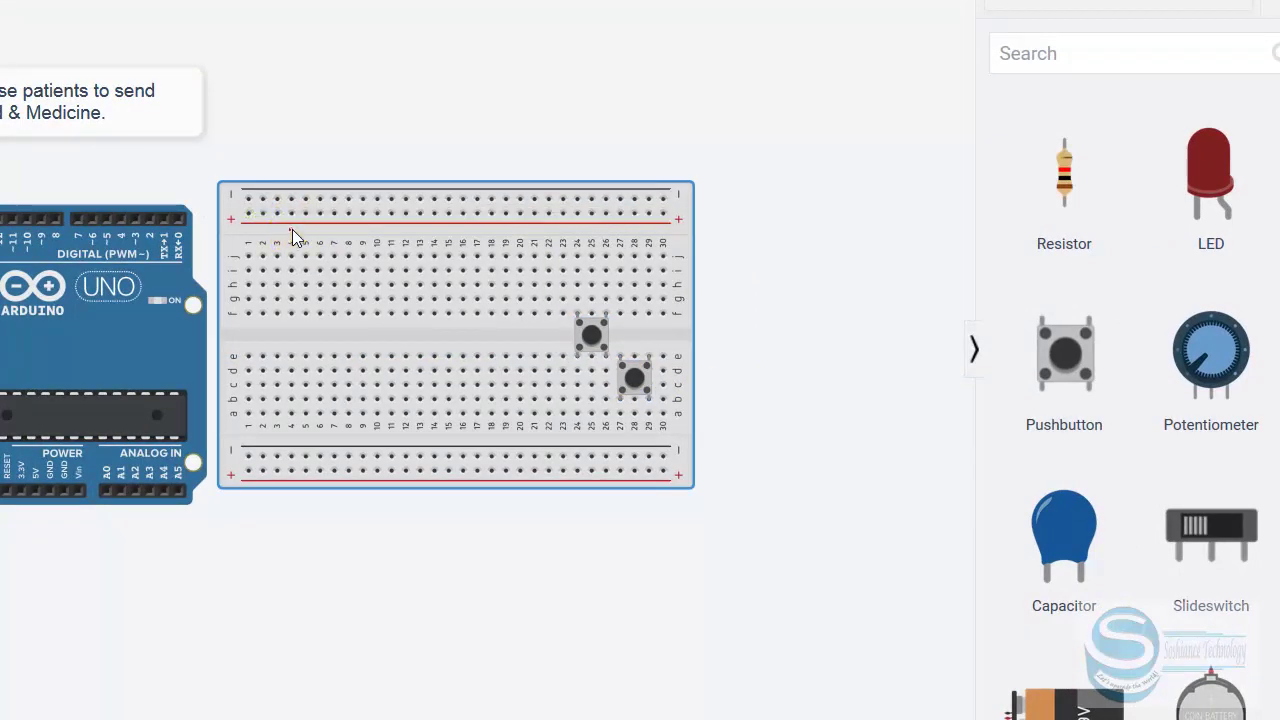
drag(290, 234, 343, 237)
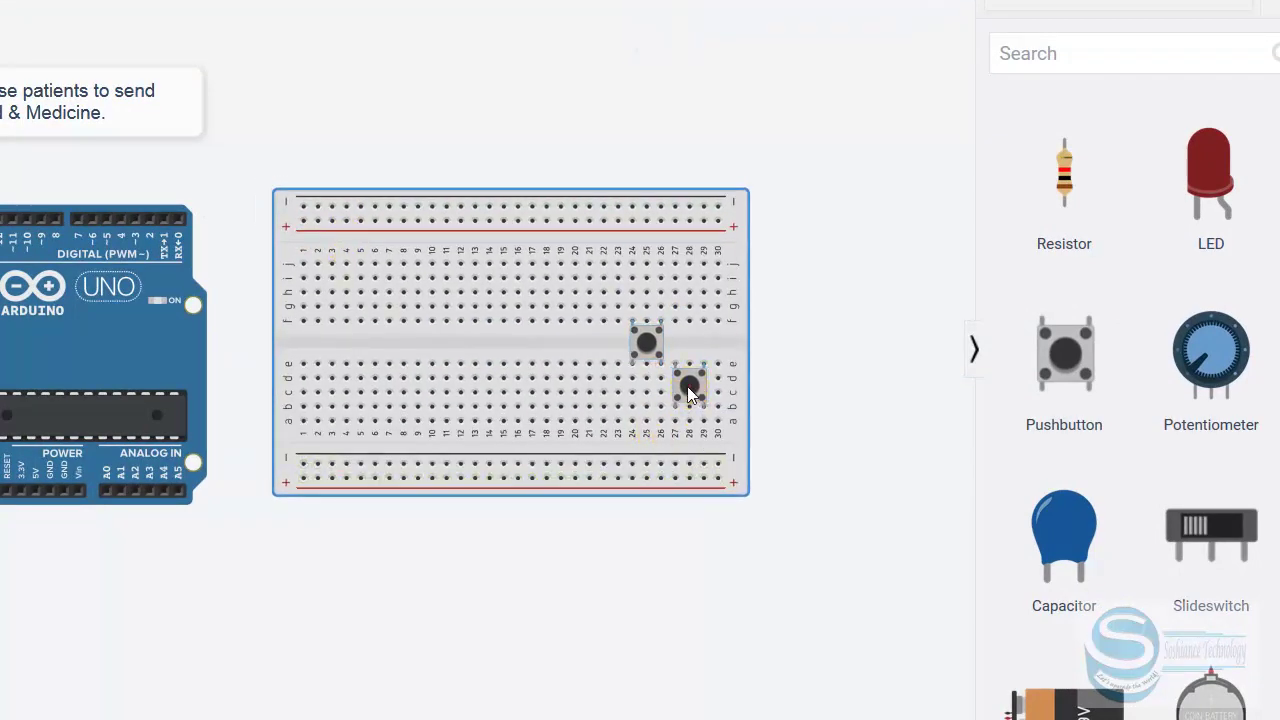
drag(687, 386, 570, 359)
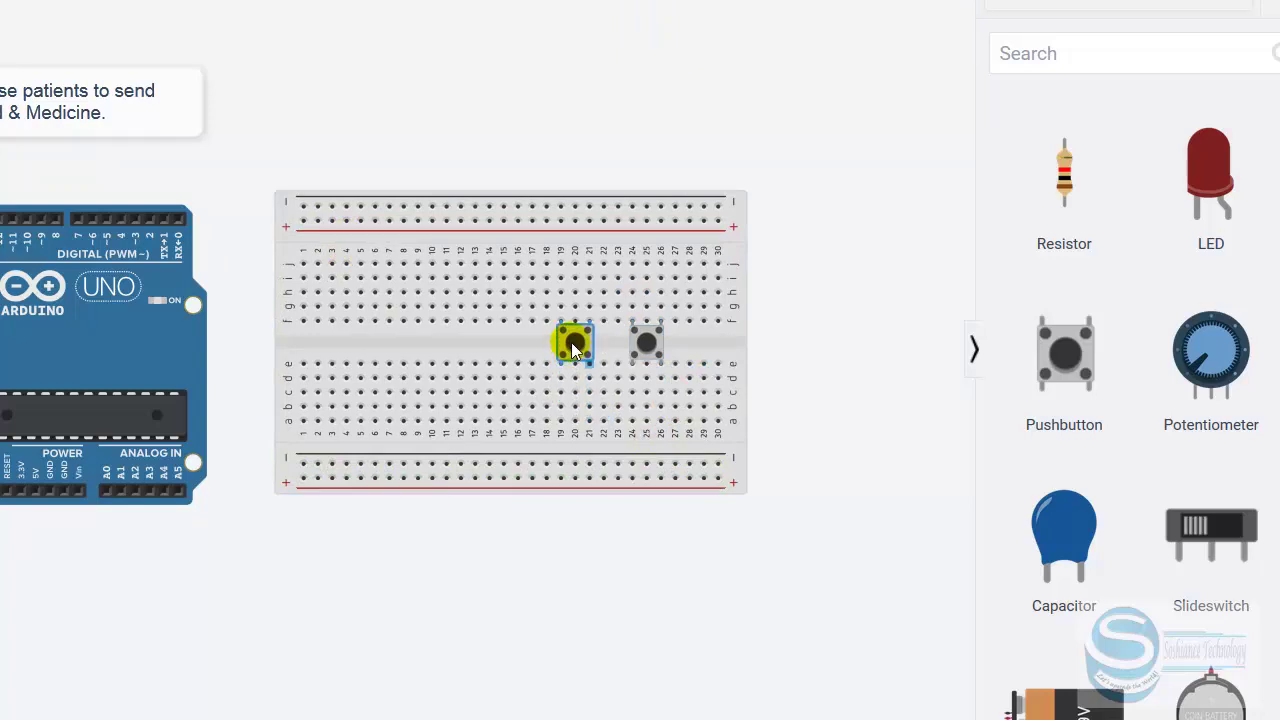
Step: Add a third pushbutton straddling the gap near columns 11-13
click(1064, 350)
click(545, 390)
drag(590, 418, 428, 356)
click(571, 341)
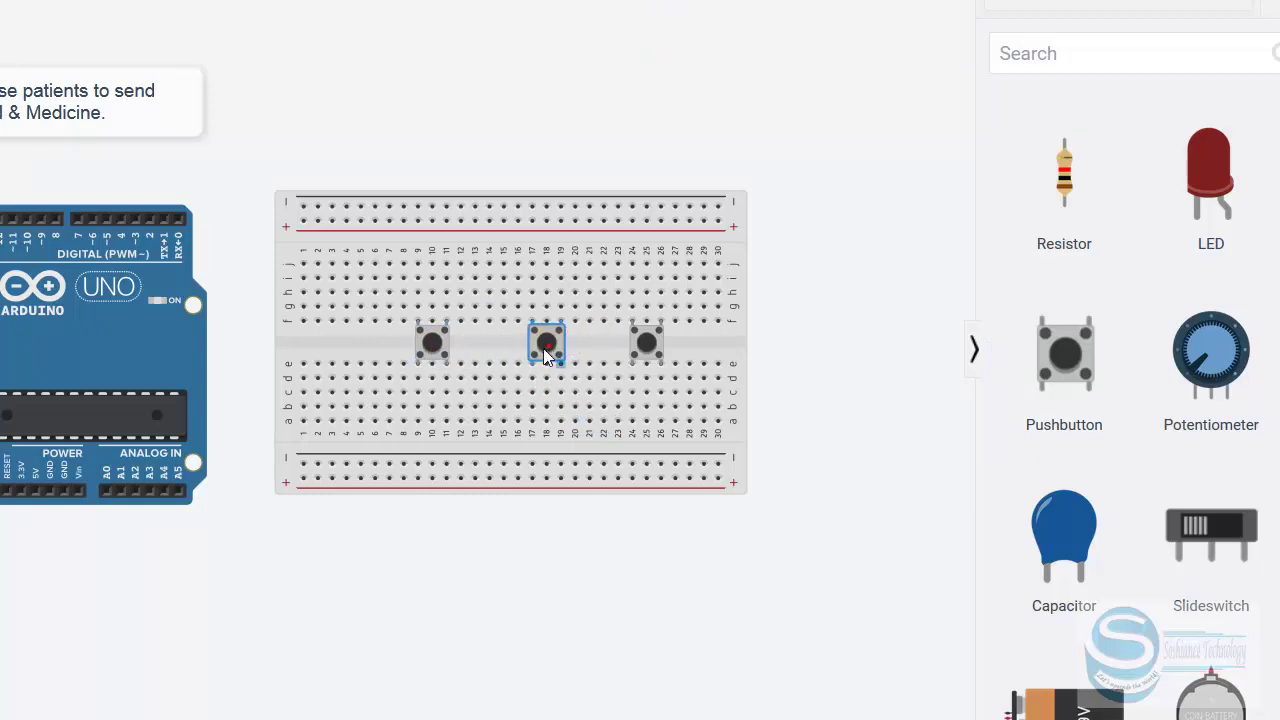
click(817, 363)
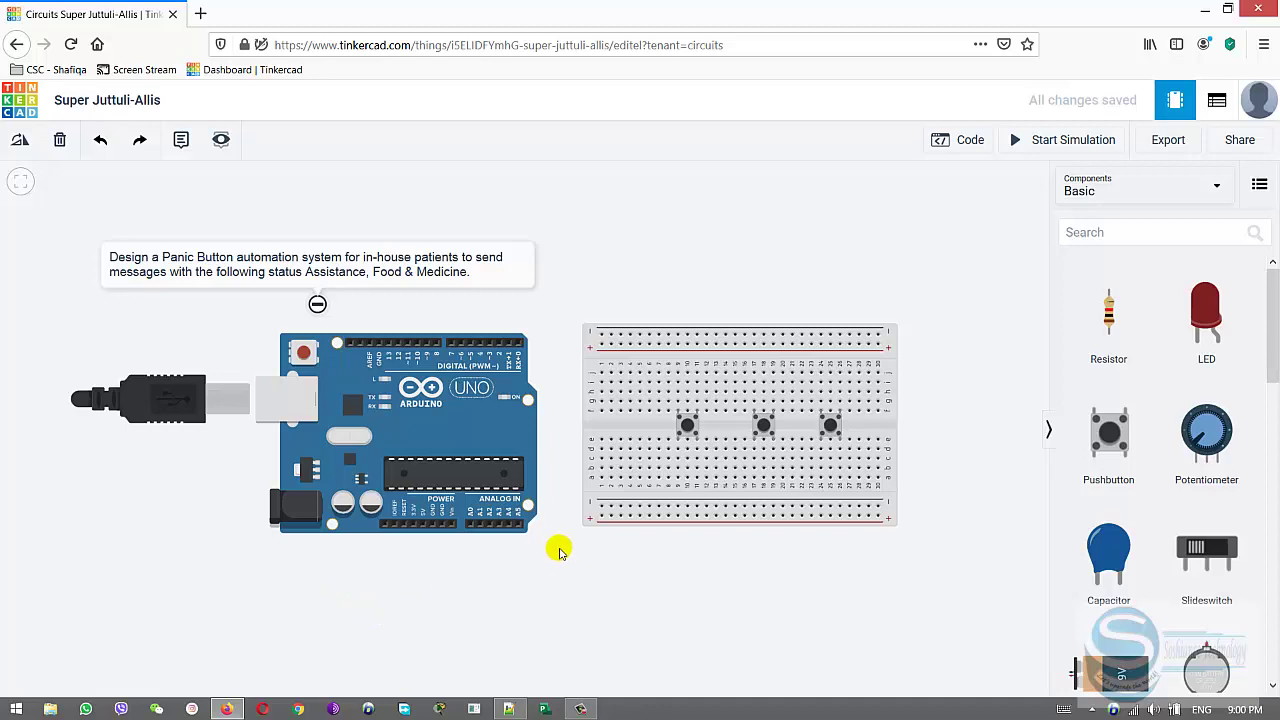
Step: Draw a red wire from the Arduino 5V pin to the breadboard's bottom positive rail
click(440, 527)
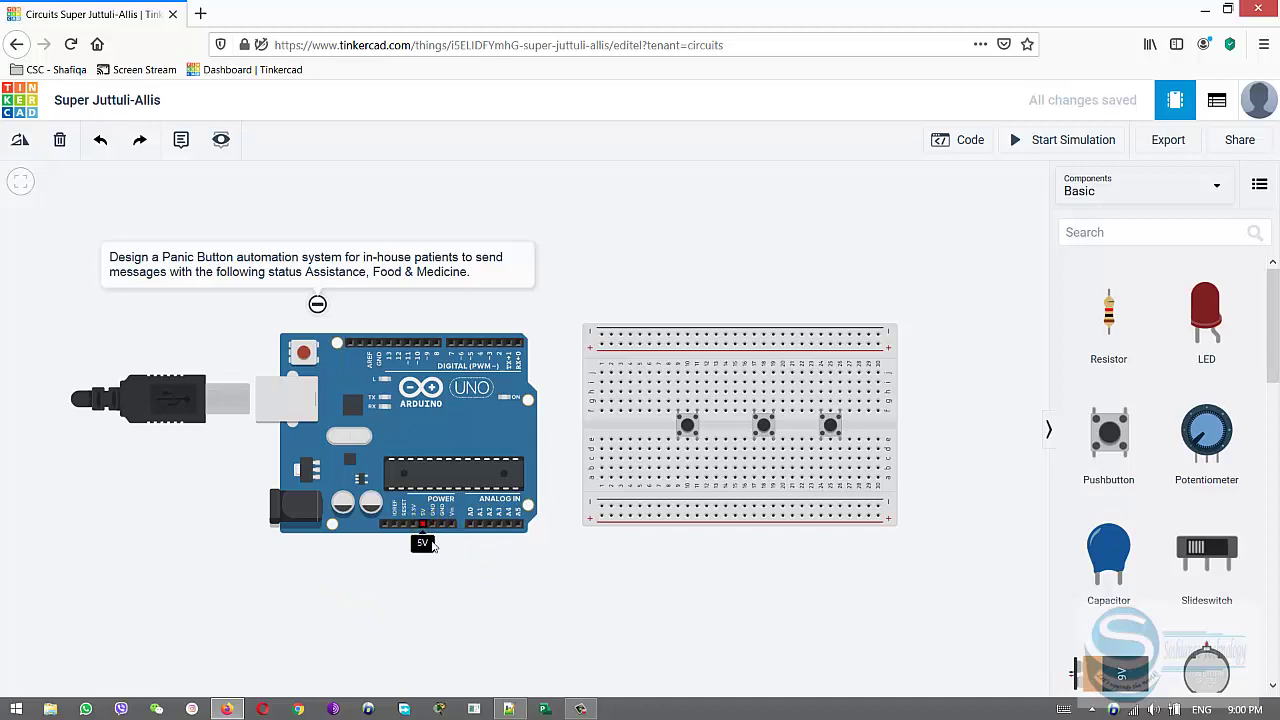
click(604, 521)
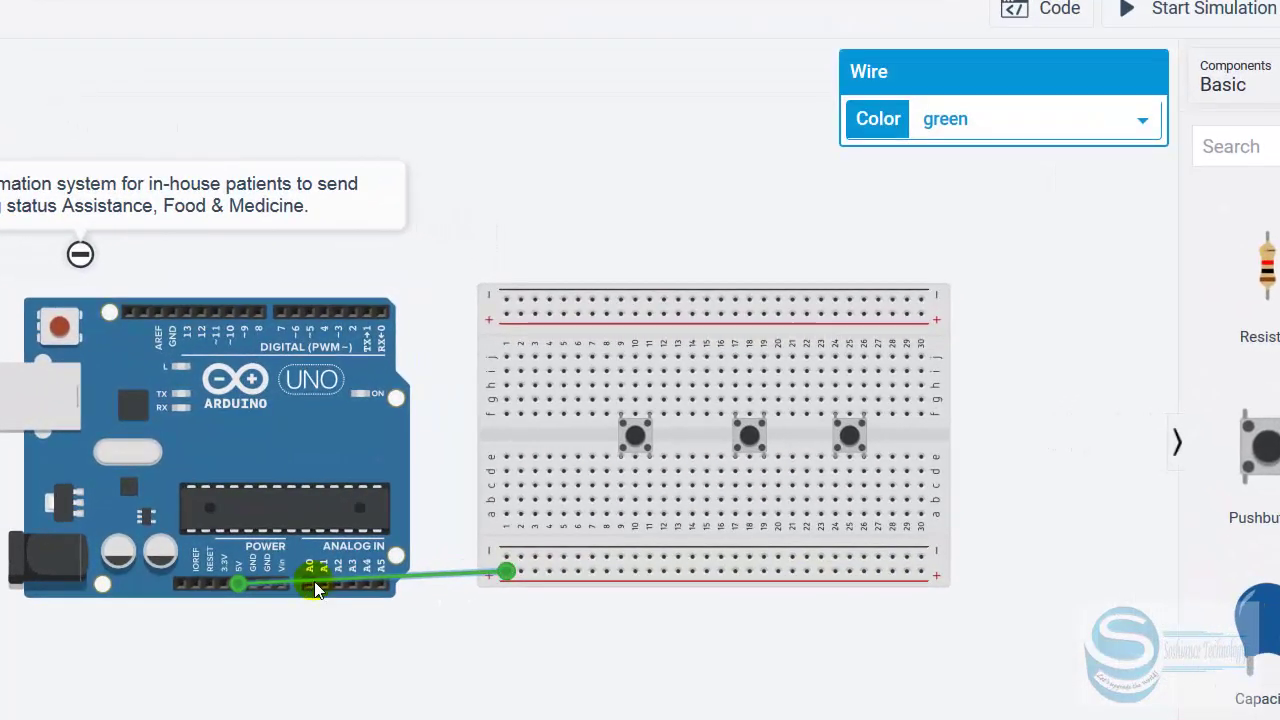
click(971, 121)
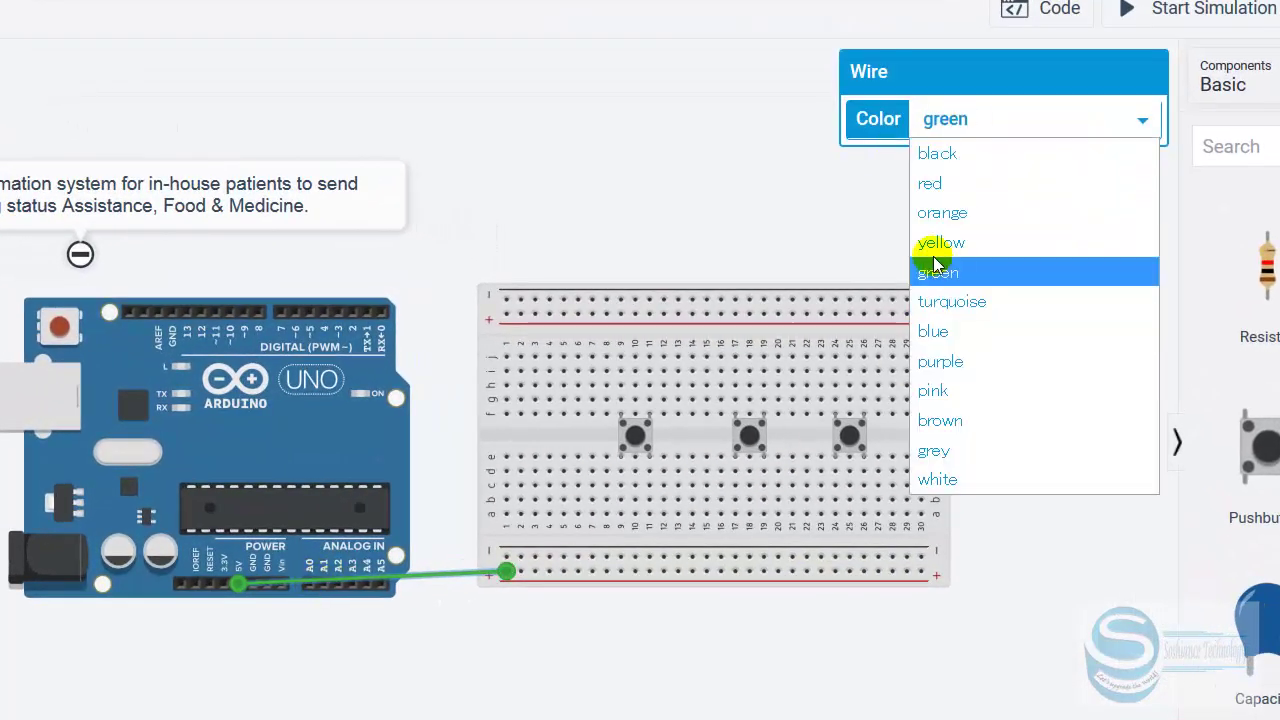
click(950, 186)
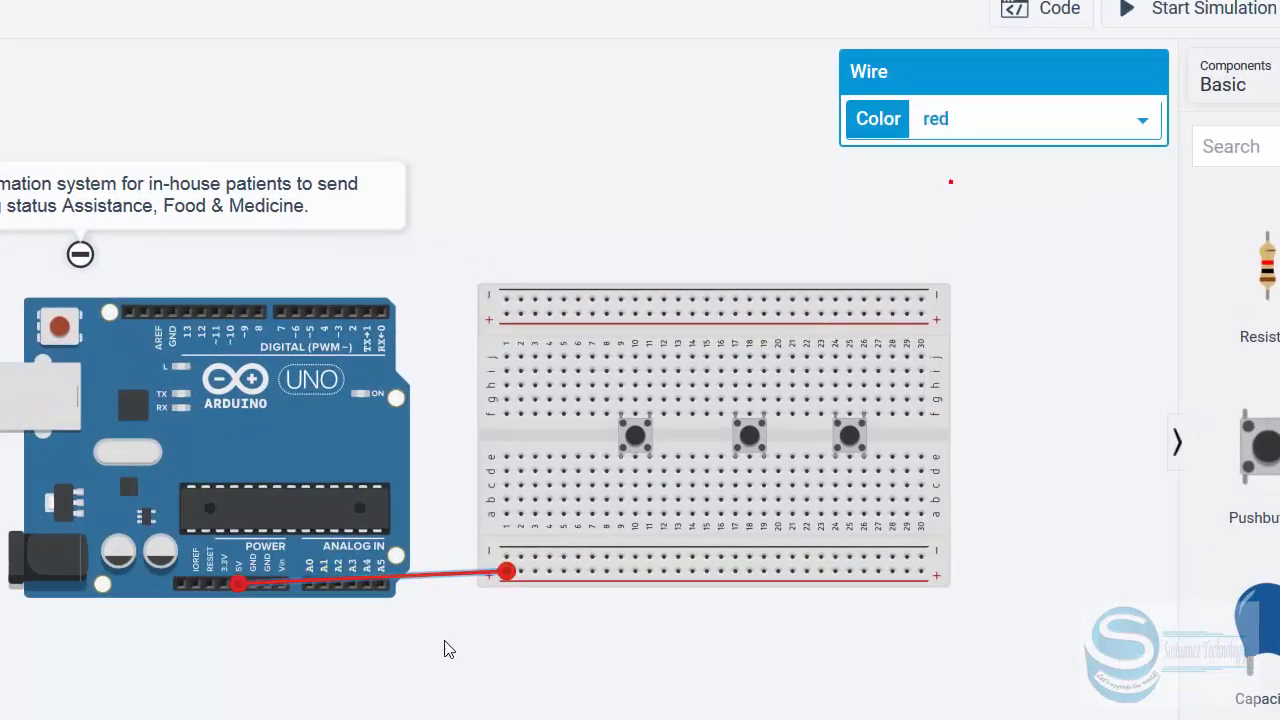
Step: Reroute the red wire's bend points below the pin header and under the rail end
click(306, 582)
drag(306, 588, 234, 634)
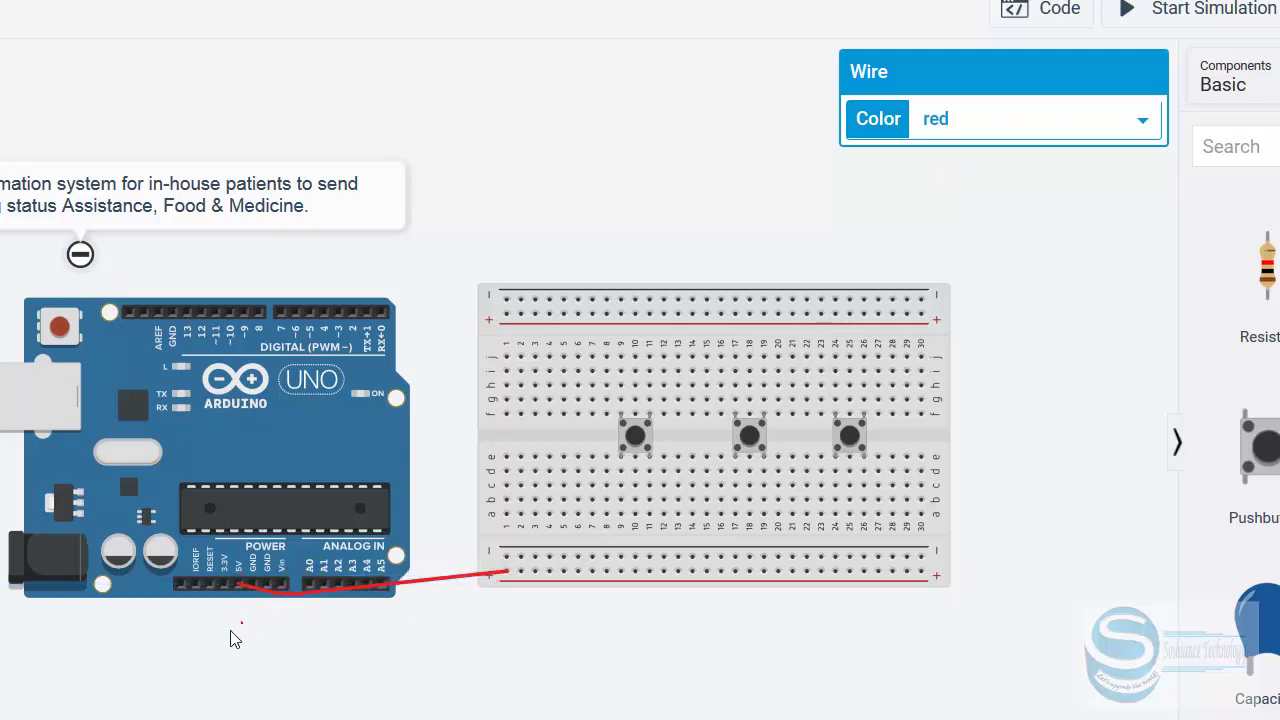
click(234, 634)
click(268, 605)
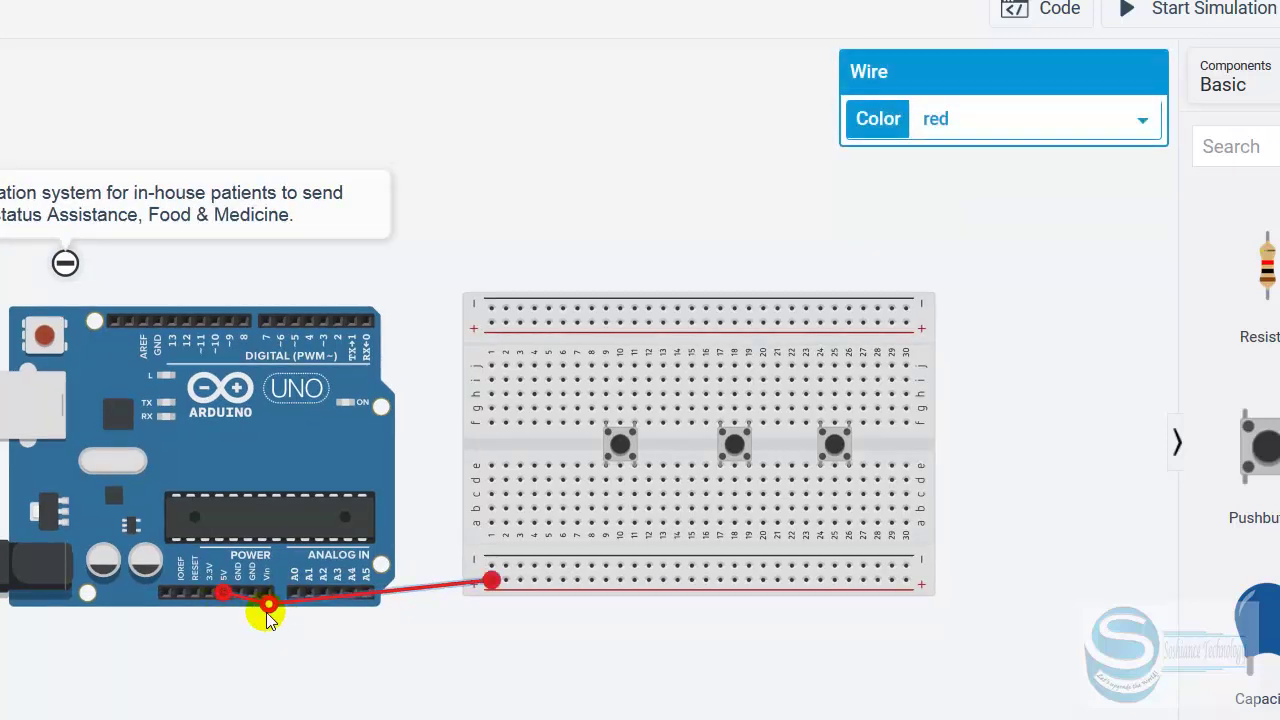
drag(268, 605, 223, 648)
drag(421, 596, 482, 657)
click(461, 676)
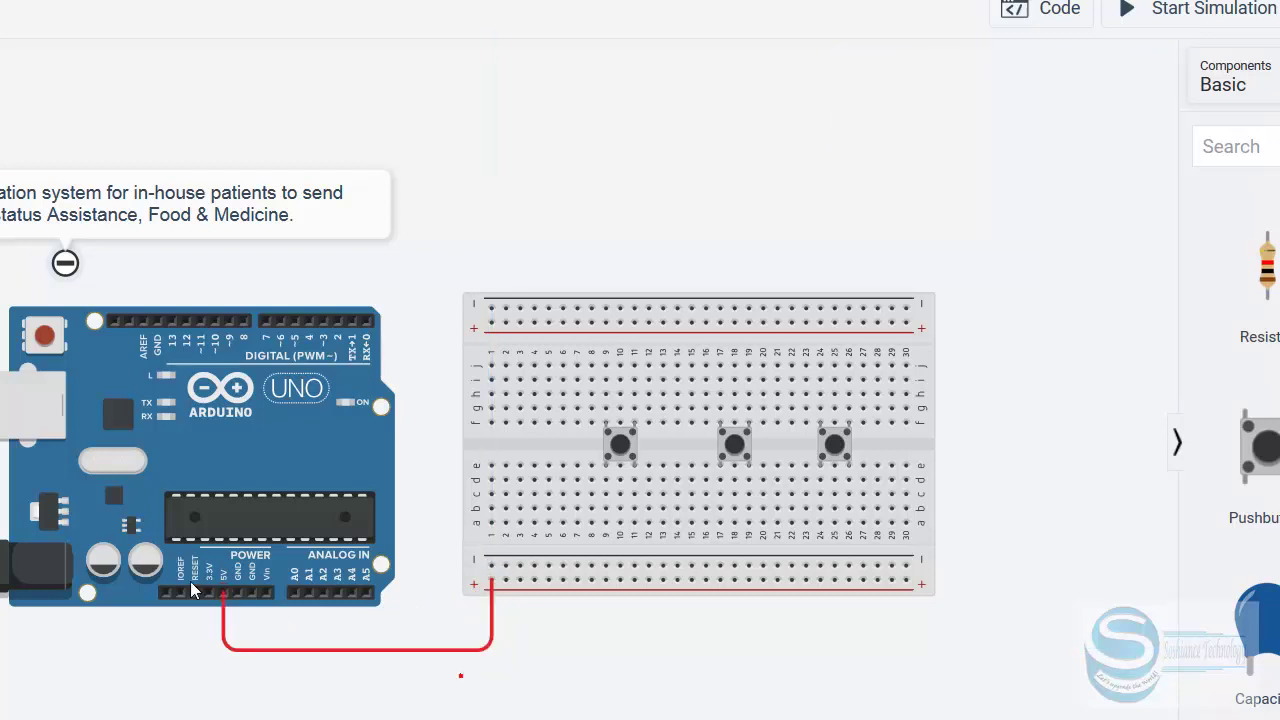
Step: Draw a black wire from a GND pin to the bottom negative rail, bending it below the header
click(250, 593)
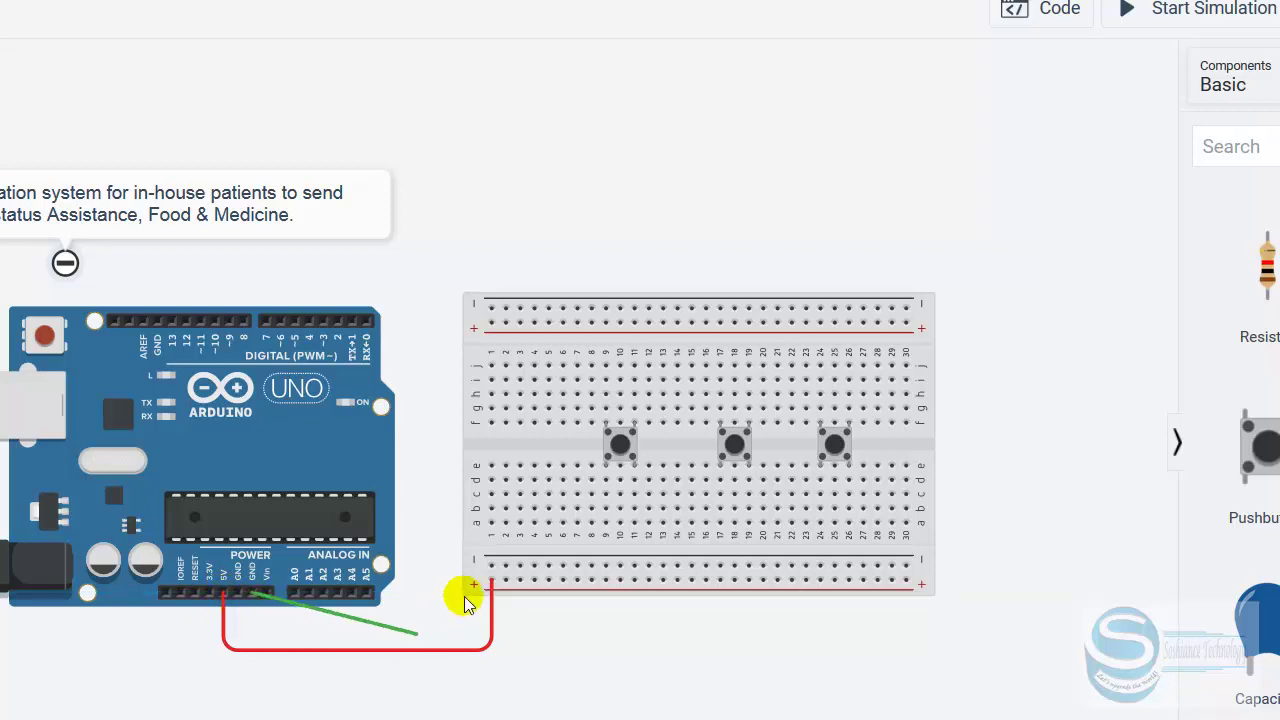
click(491, 567)
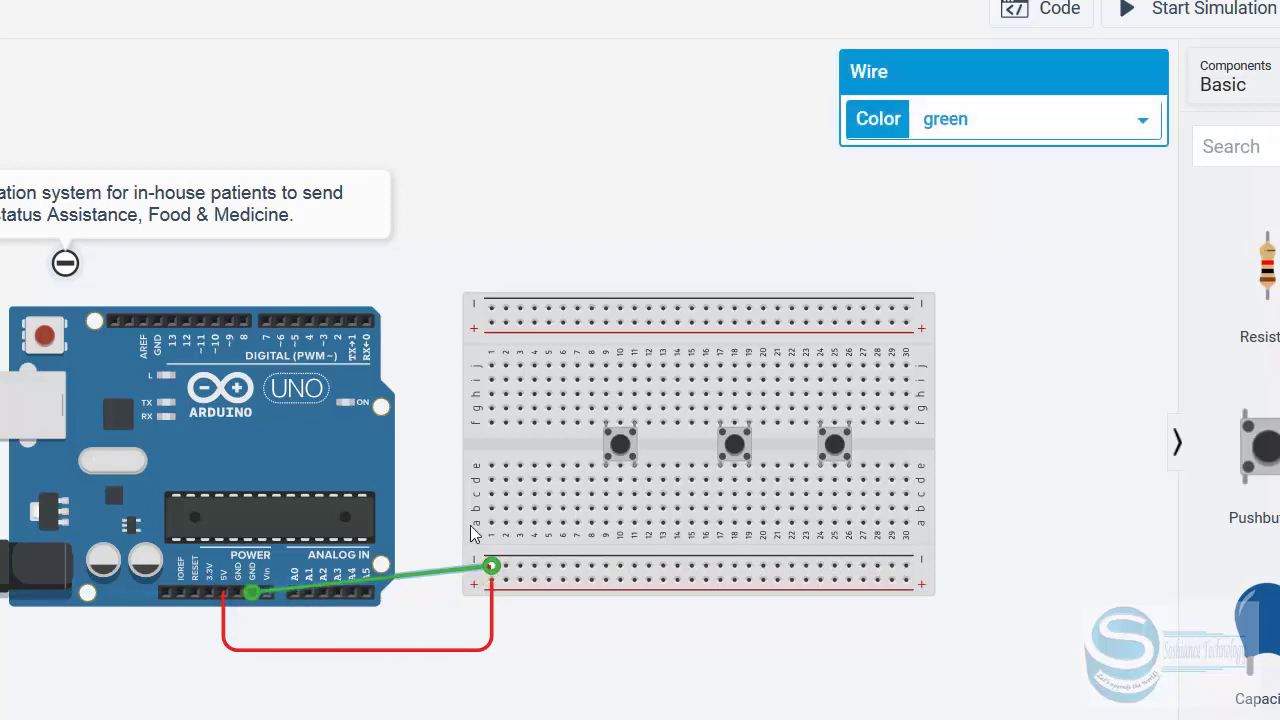
click(999, 110)
click(1005, 156)
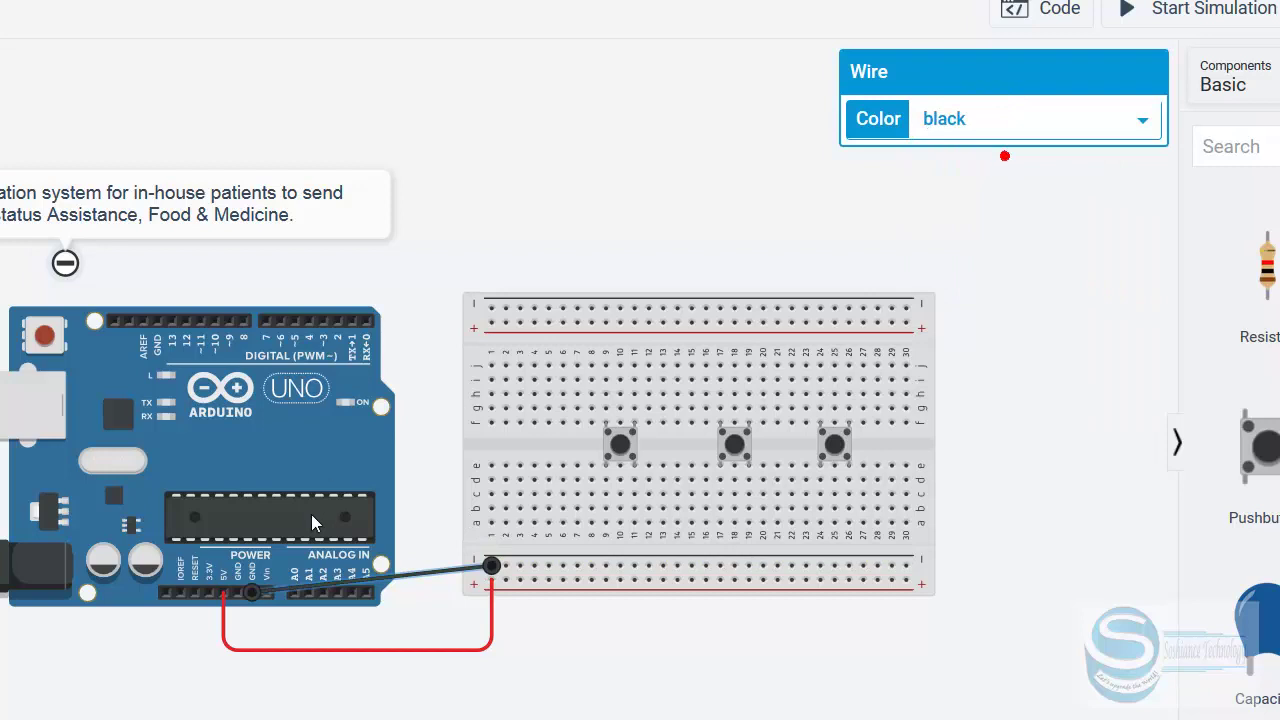
click(307, 582)
click(307, 584)
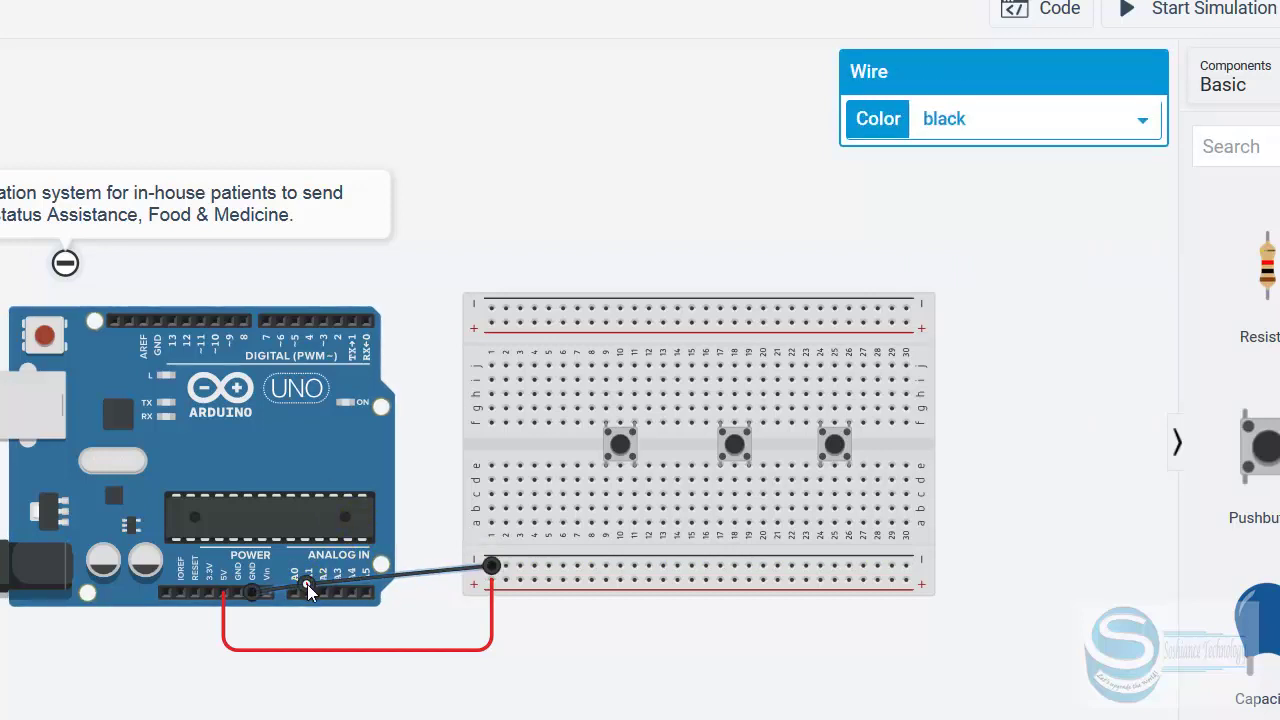
drag(307, 584, 286, 614)
click(257, 640)
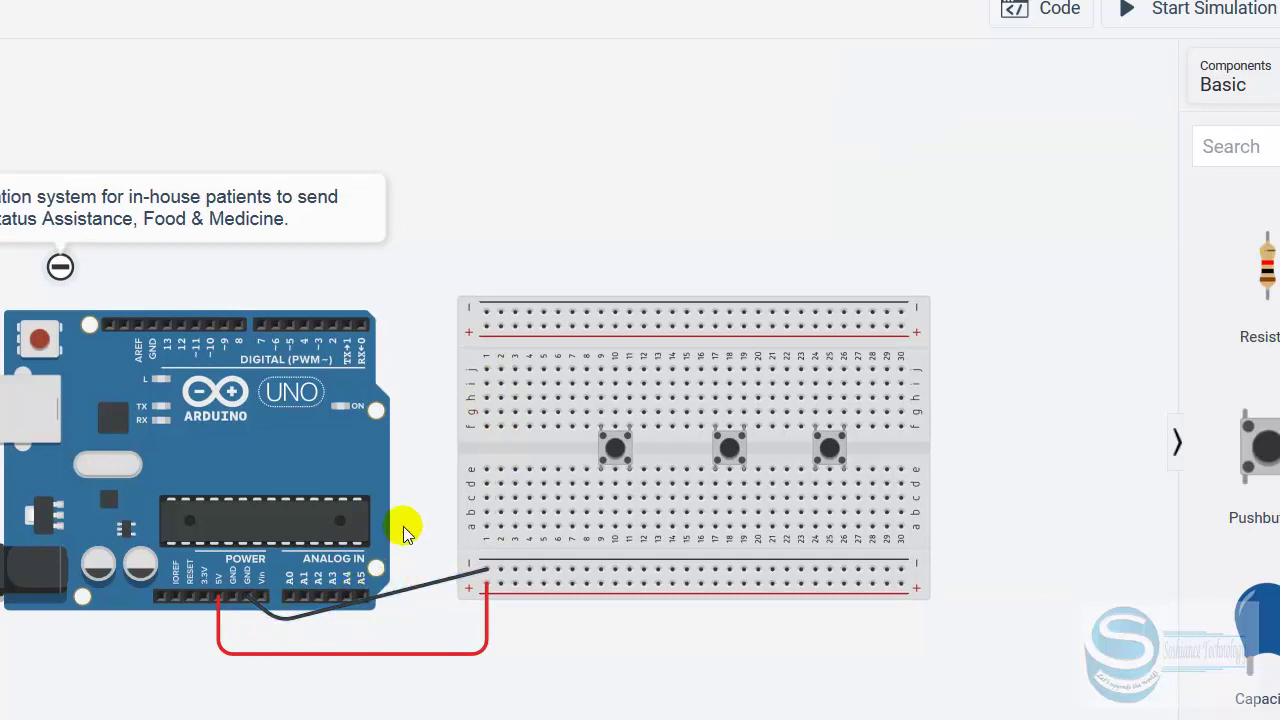
Step: Nudge the Arduino left and route the black wire beside the red one up to the negative rail
drag(333, 467, 330, 470)
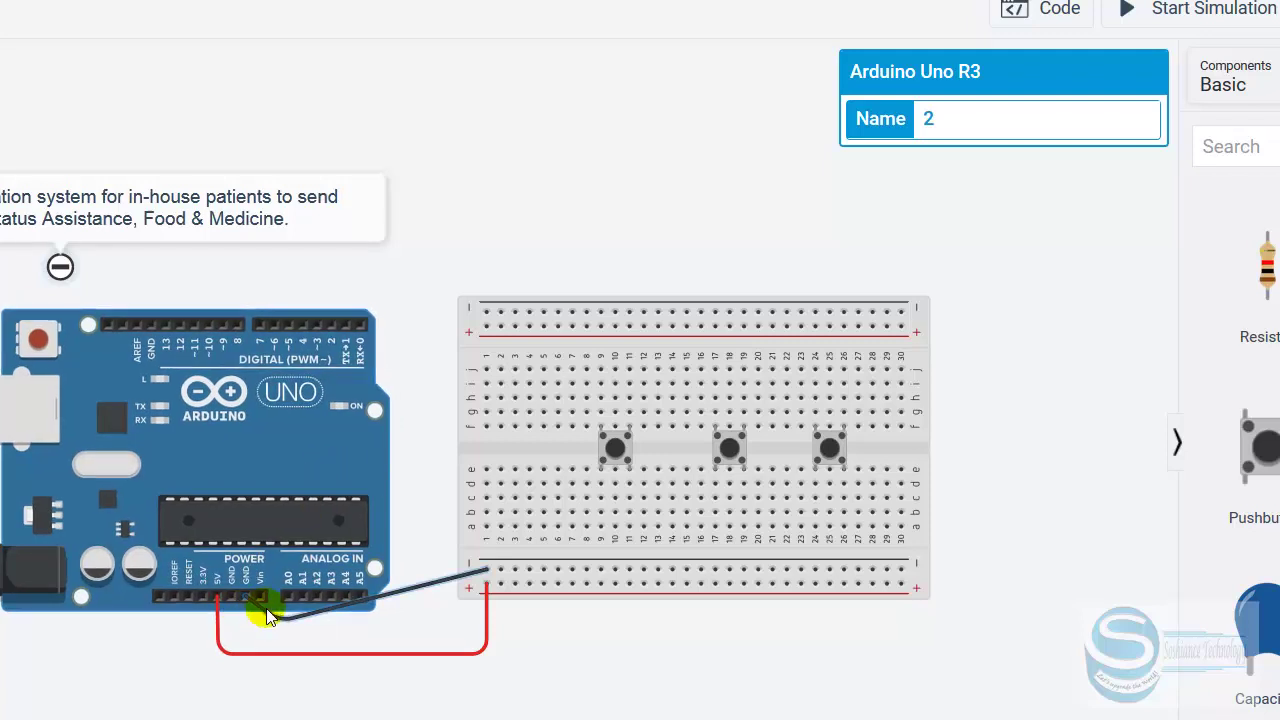
click(270, 616)
drag(280, 628, 248, 647)
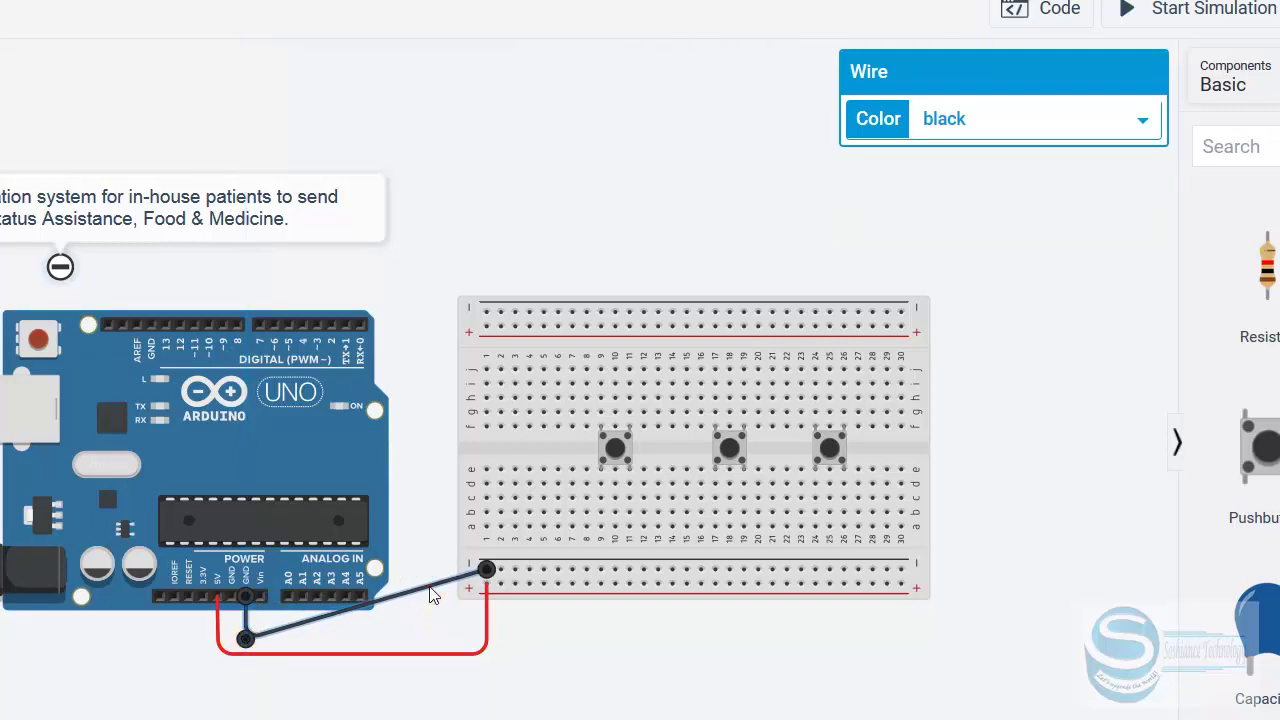
drag(432, 596, 470, 645)
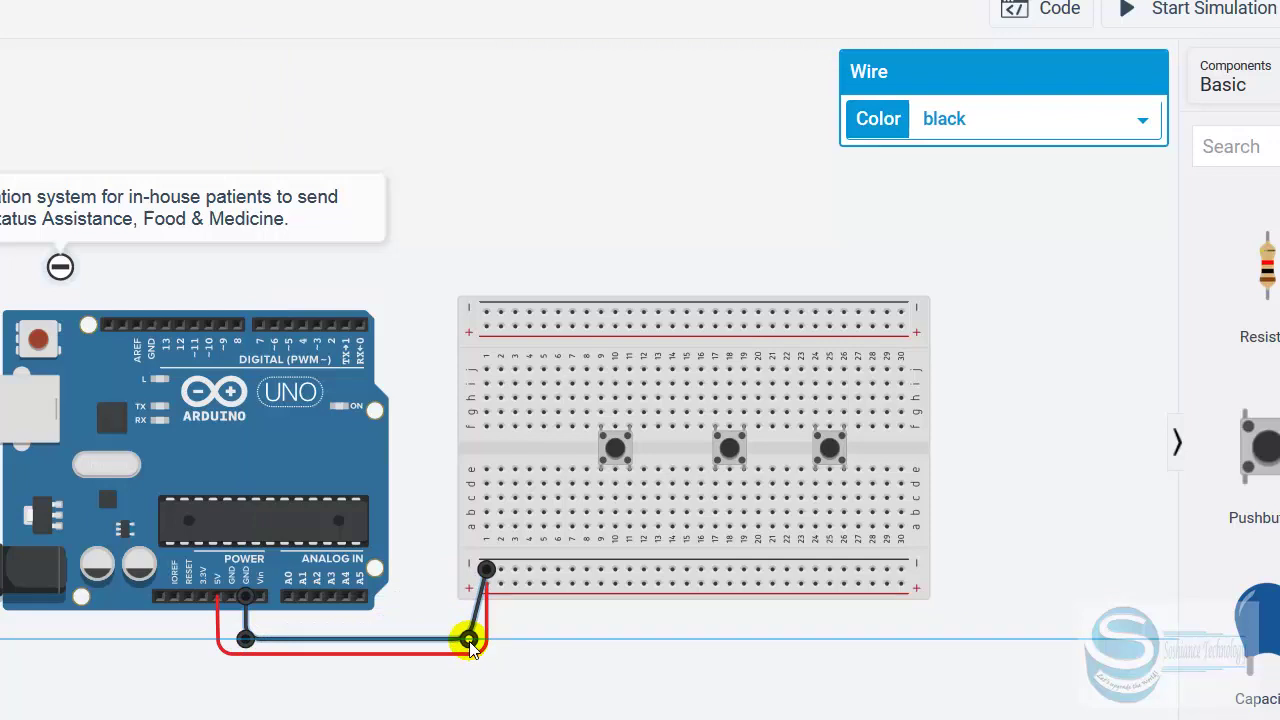
mouse_move(474, 648)
mouse_down()
mouse_move(490, 648)
mouse_move(437, 628)
mouse_move(486, 577)
mouse_move(517, 586)
mouse_move(500, 590)
mouse_up()
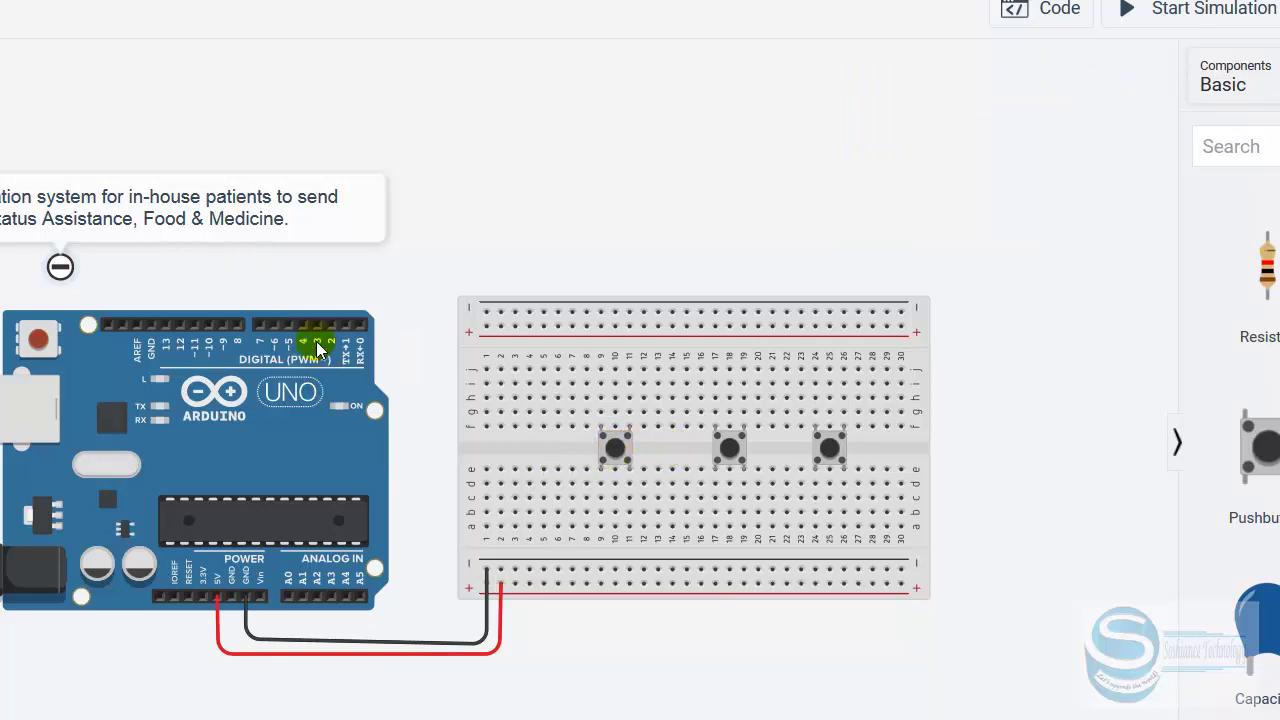
Step: Draw a green wire from pin D7 to column 9 above the first pushbutton
click(260, 326)
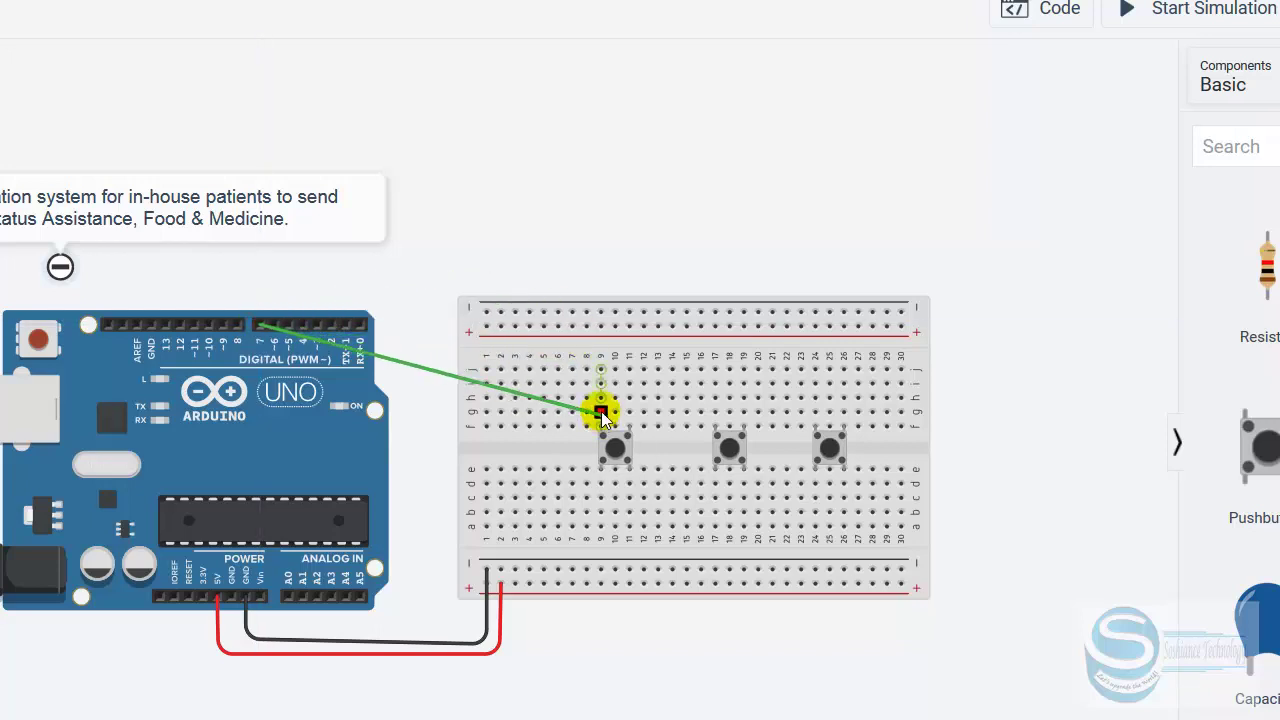
click(600, 369)
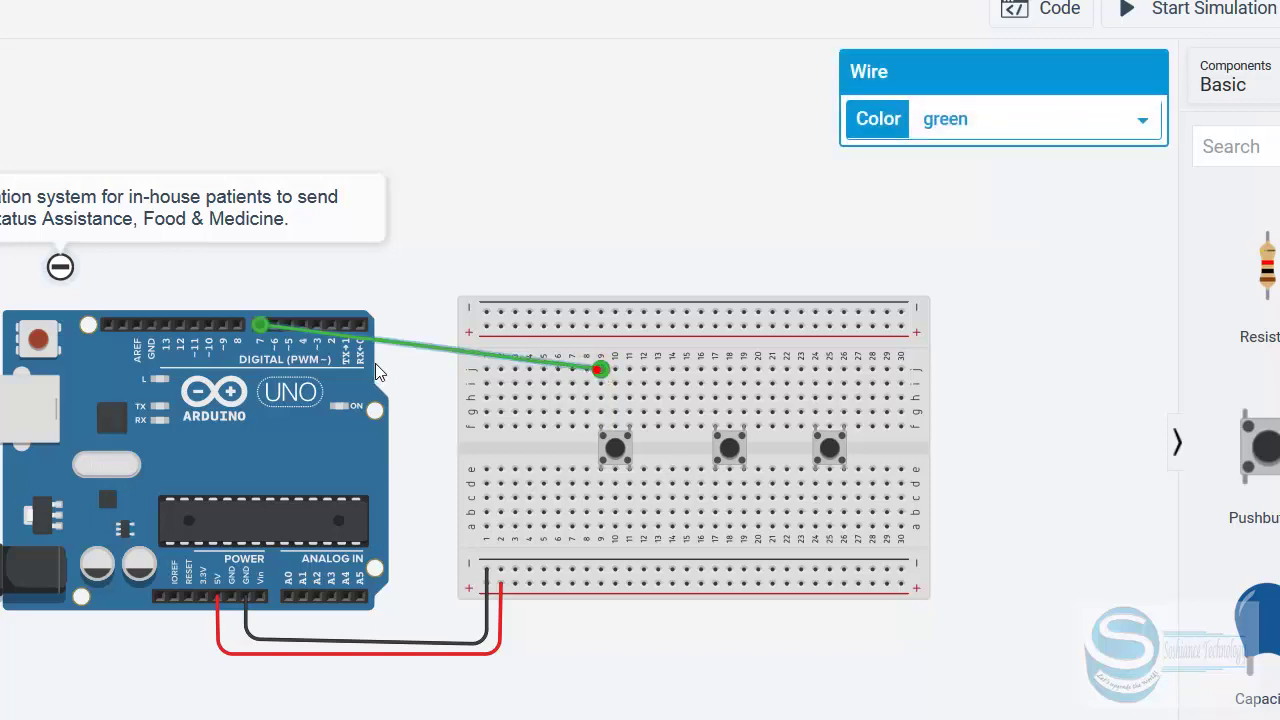
click(1008, 122)
key(Up)
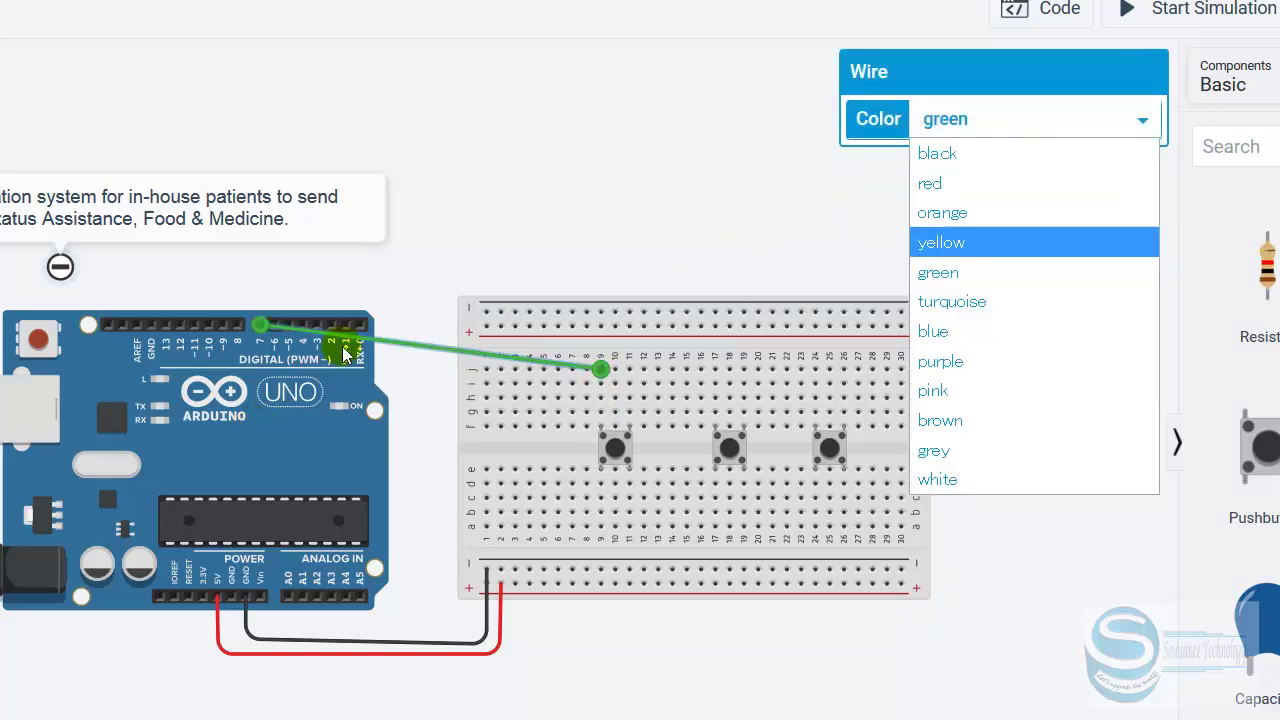
click(336, 340)
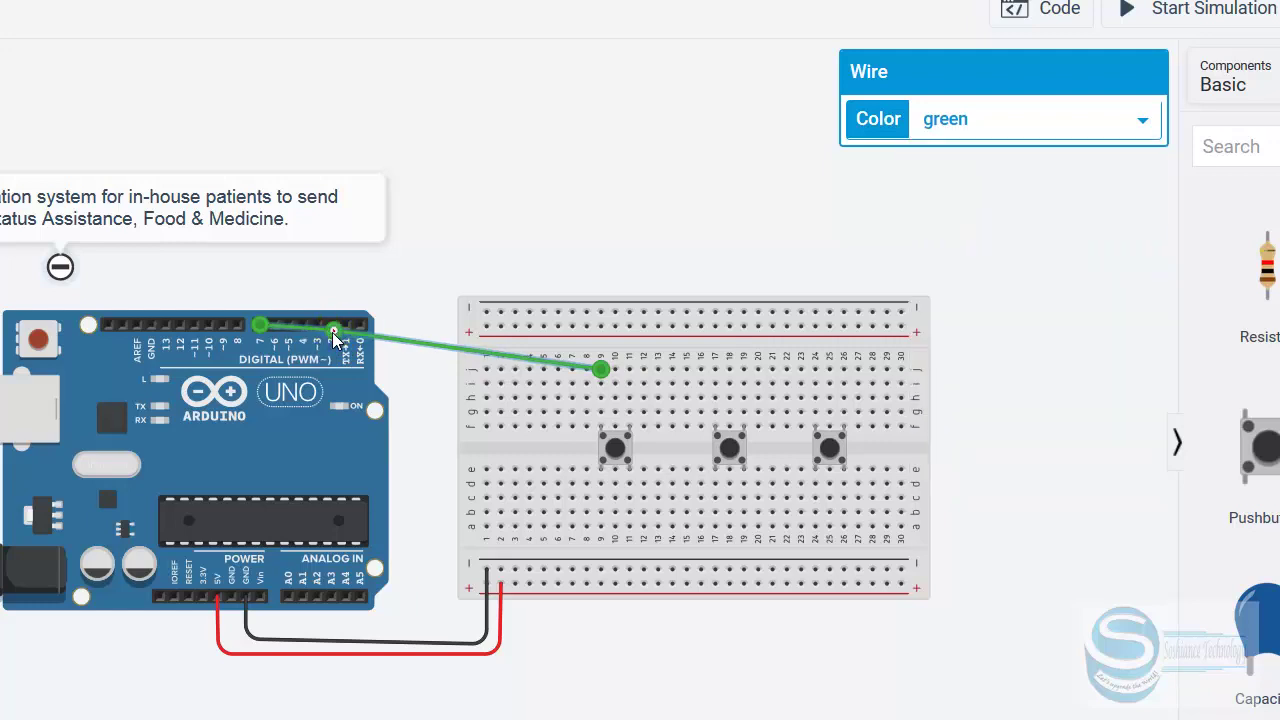
drag(336, 327, 264, 274)
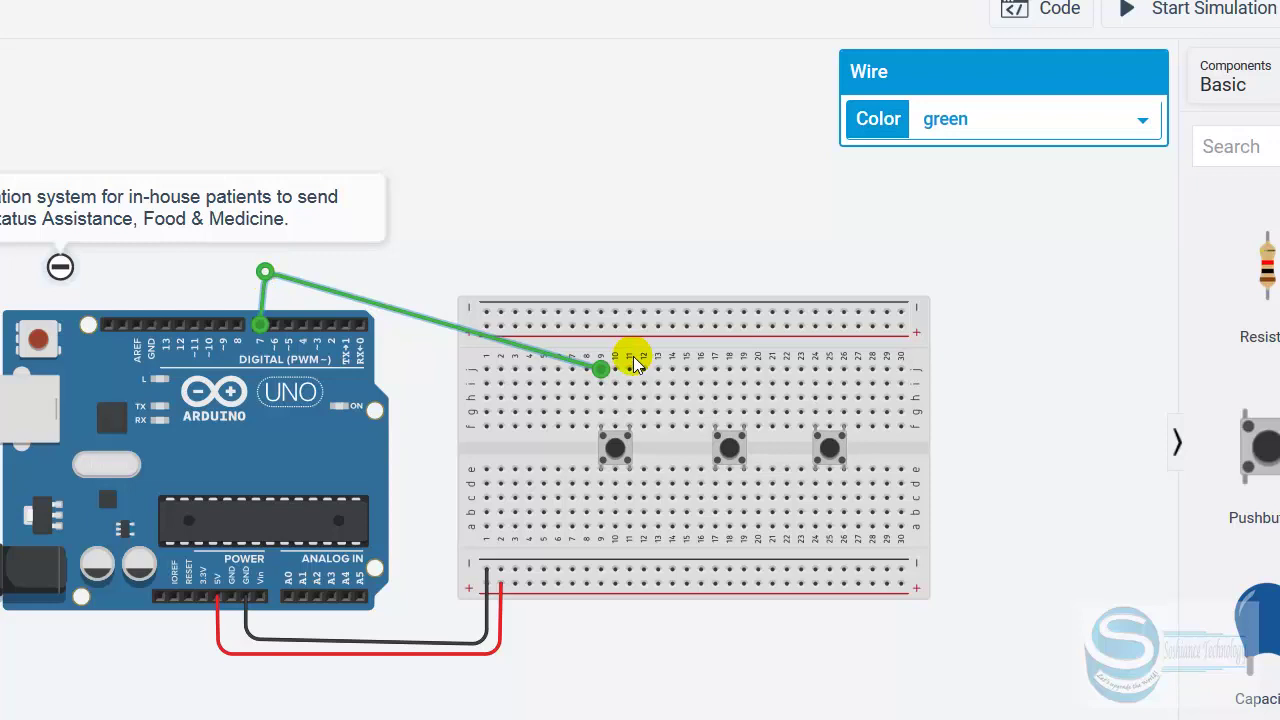
Step: Add and align bend points so the green wire runs squarely over the breadboard's top edge
click(424, 315)
click(425, 315)
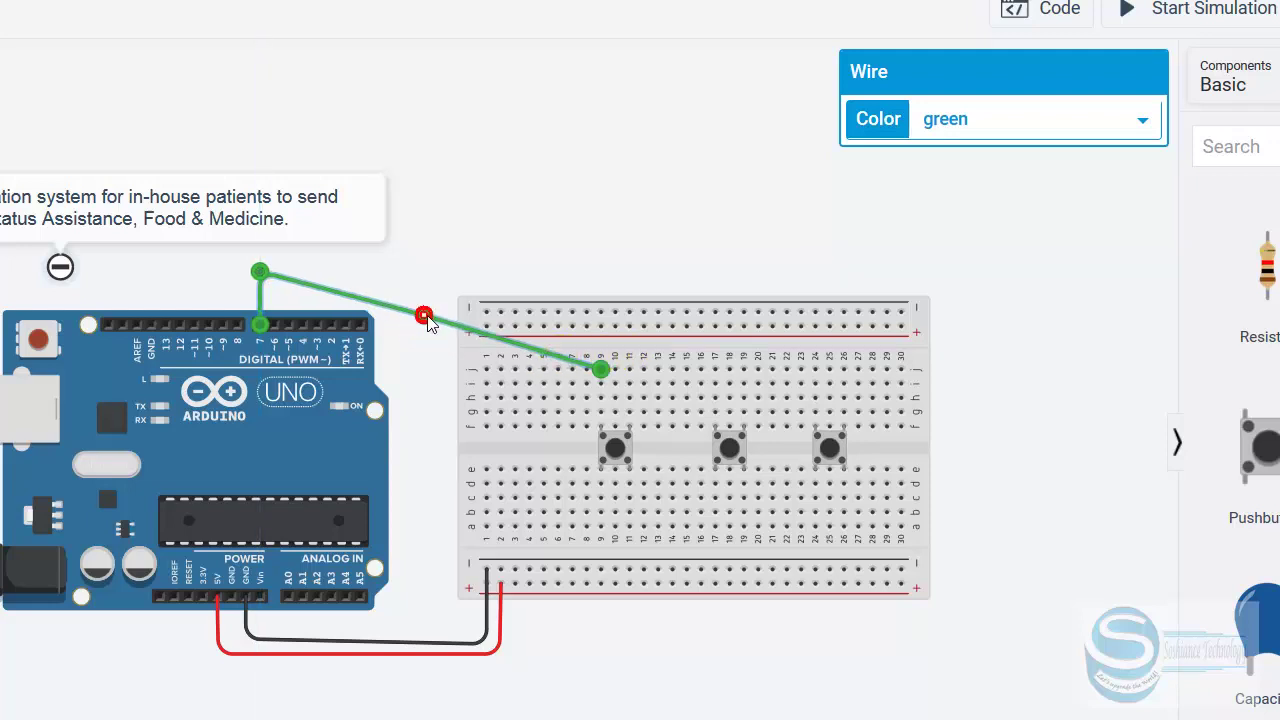
drag(425, 315, 430, 268)
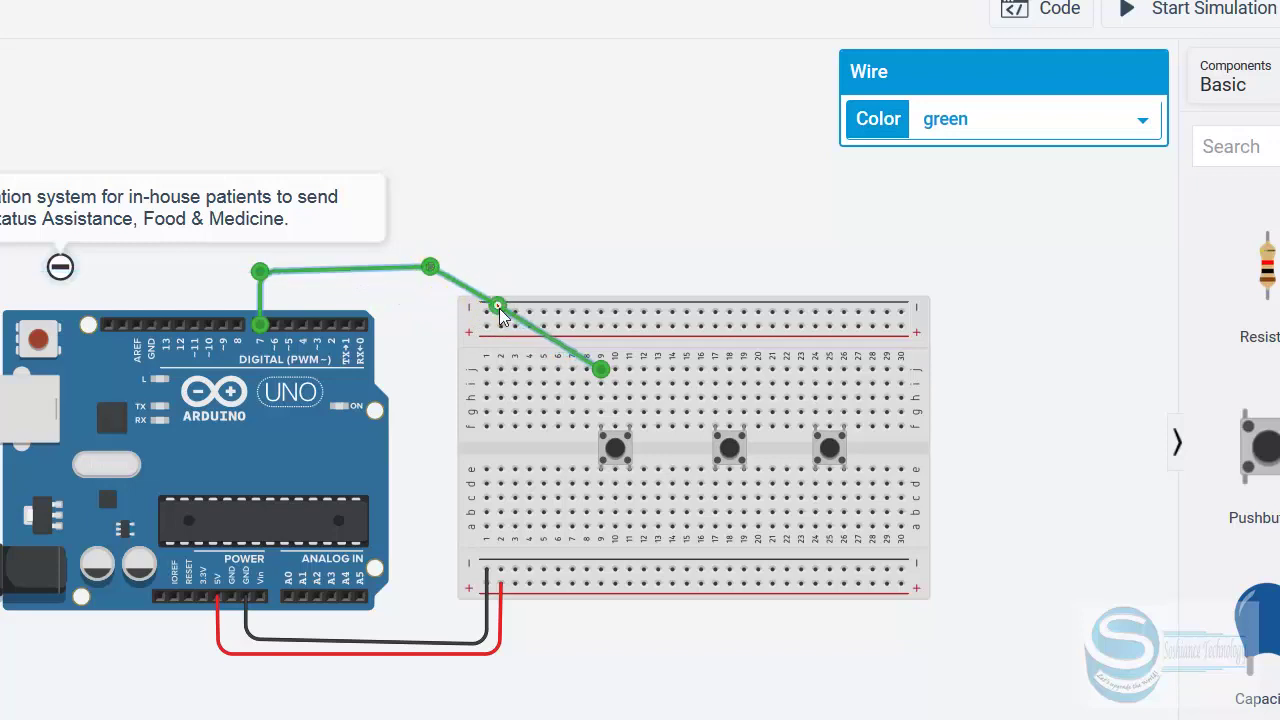
drag(499, 309, 444, 388)
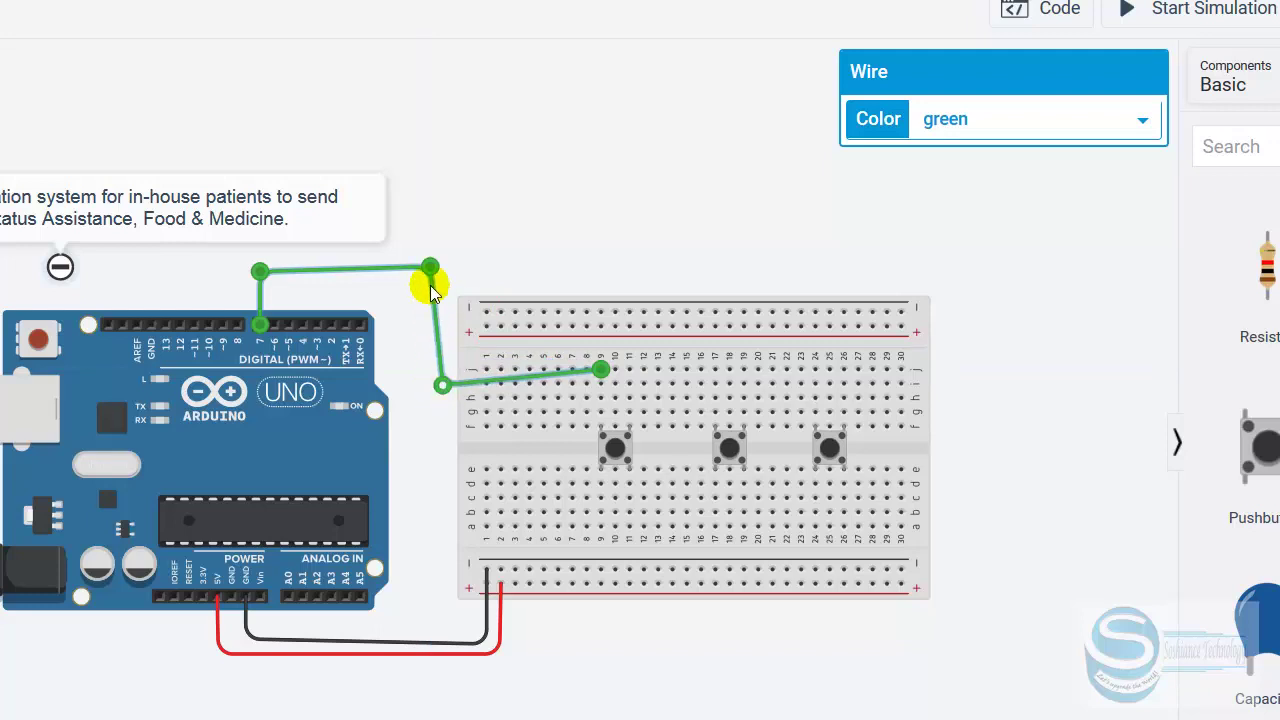
drag(430, 270, 443, 270)
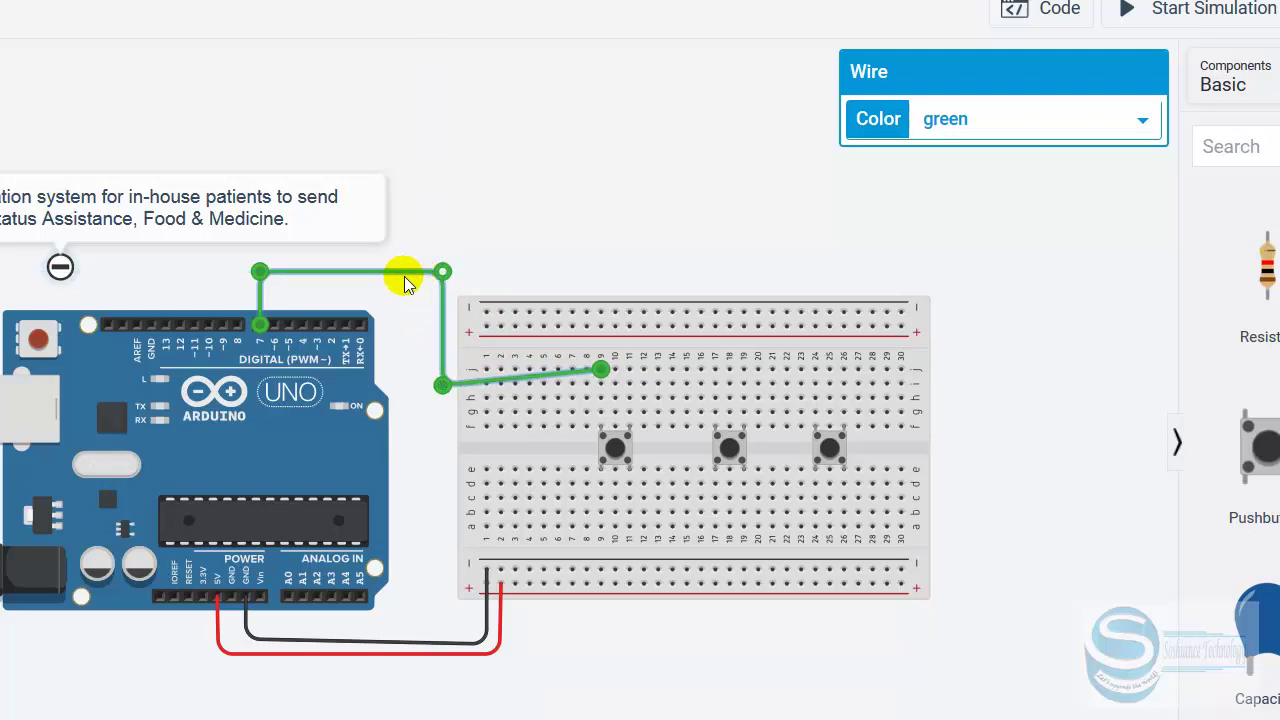
drag(346, 278, 346, 292)
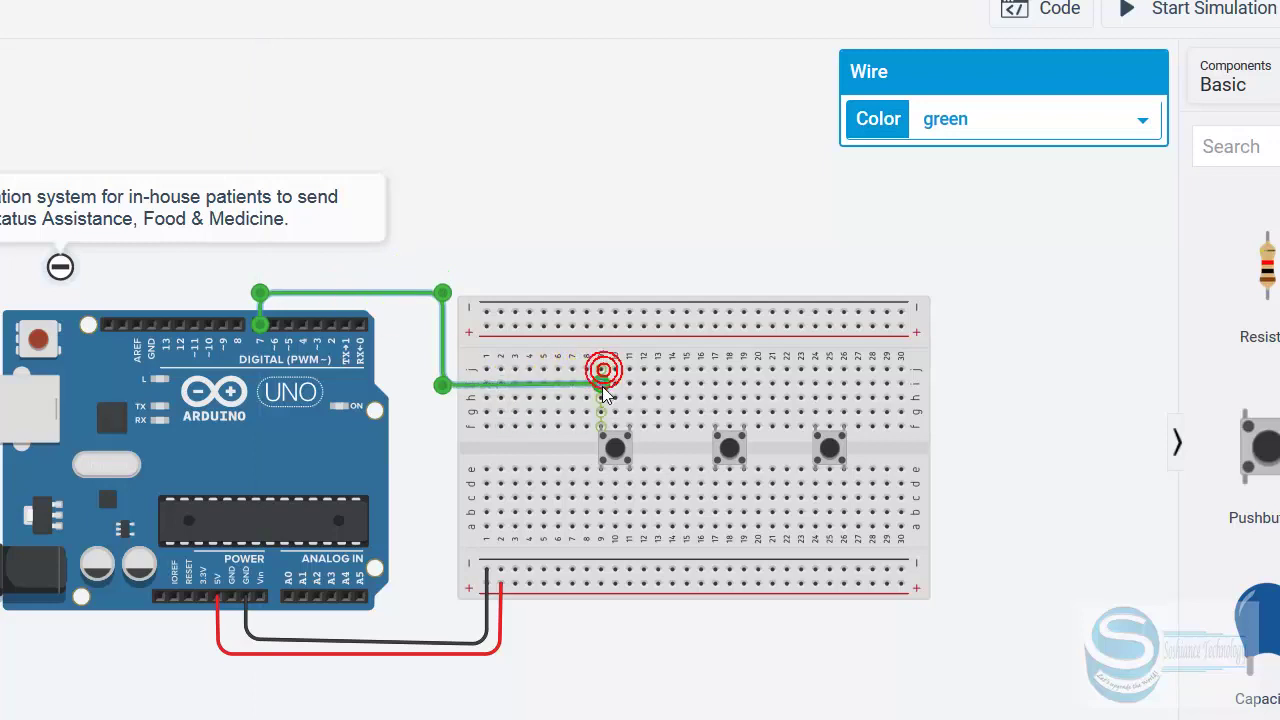
drag(600, 370, 600, 384)
click(598, 448)
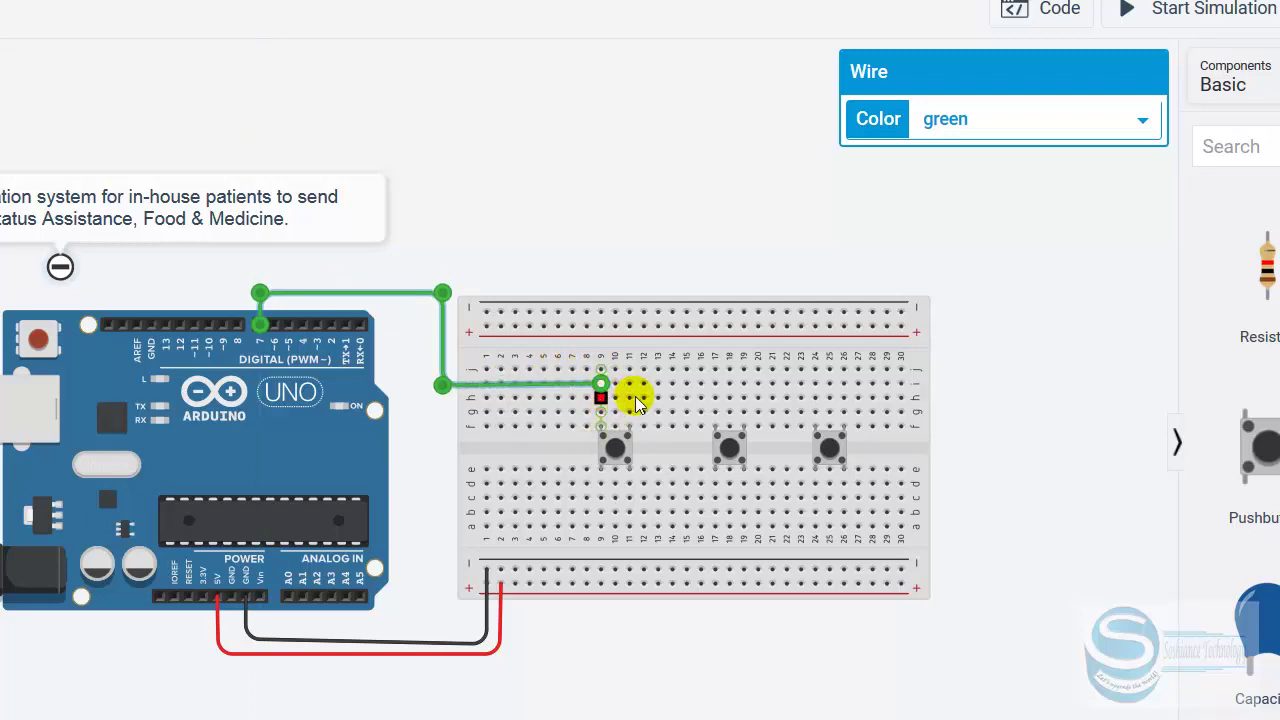
Step: Draw an orange wire from pin 6 to column 17 at the middle pushbutton
click(309, 292)
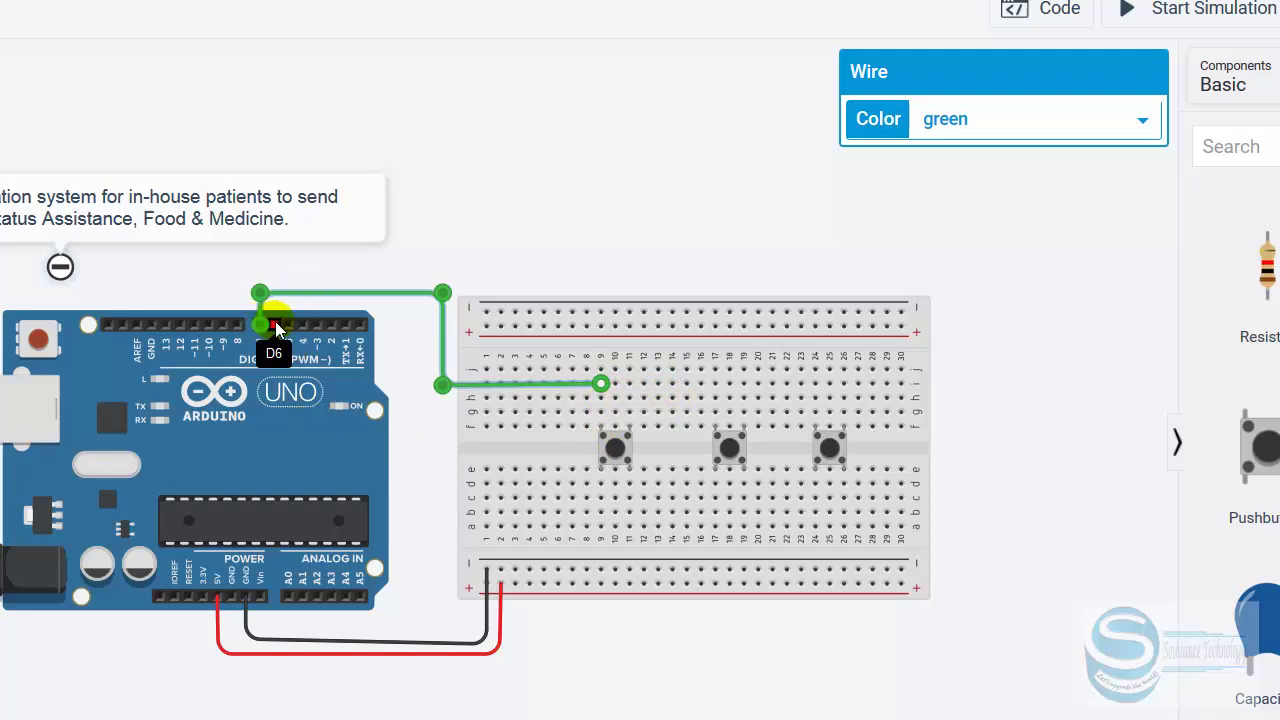
click(273, 325)
click(686, 412)
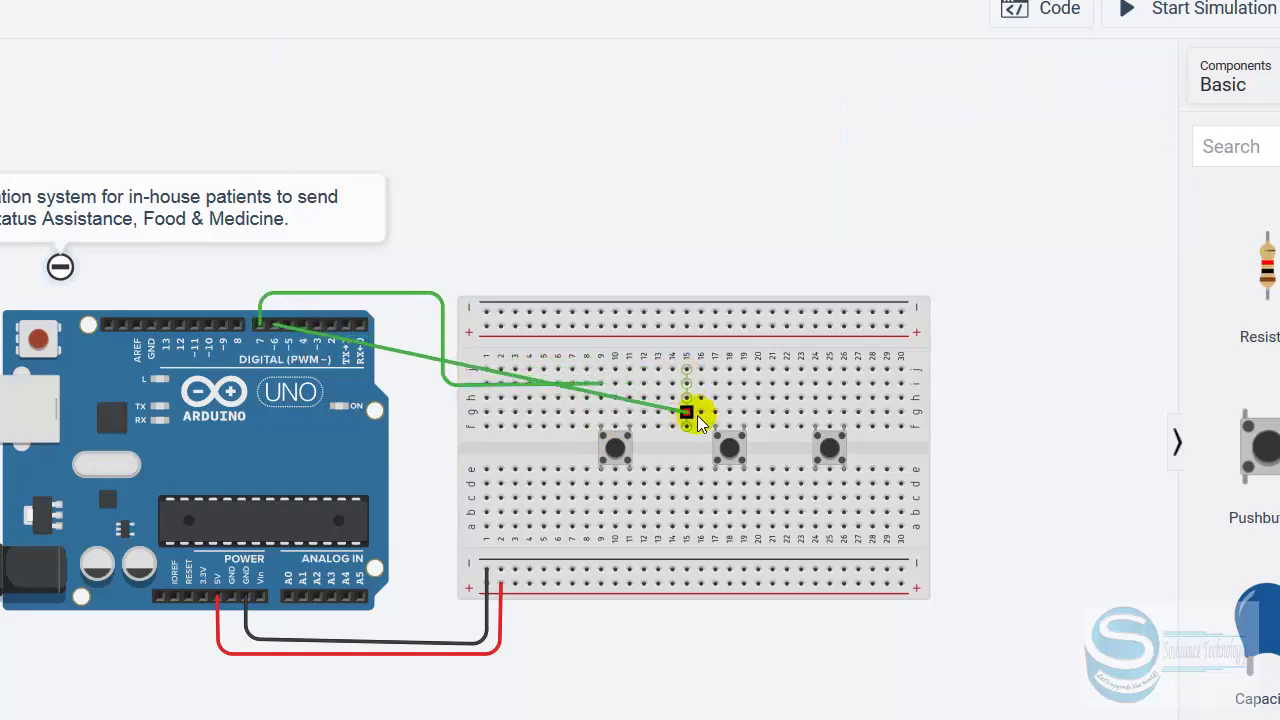
drag(698, 418, 716, 404)
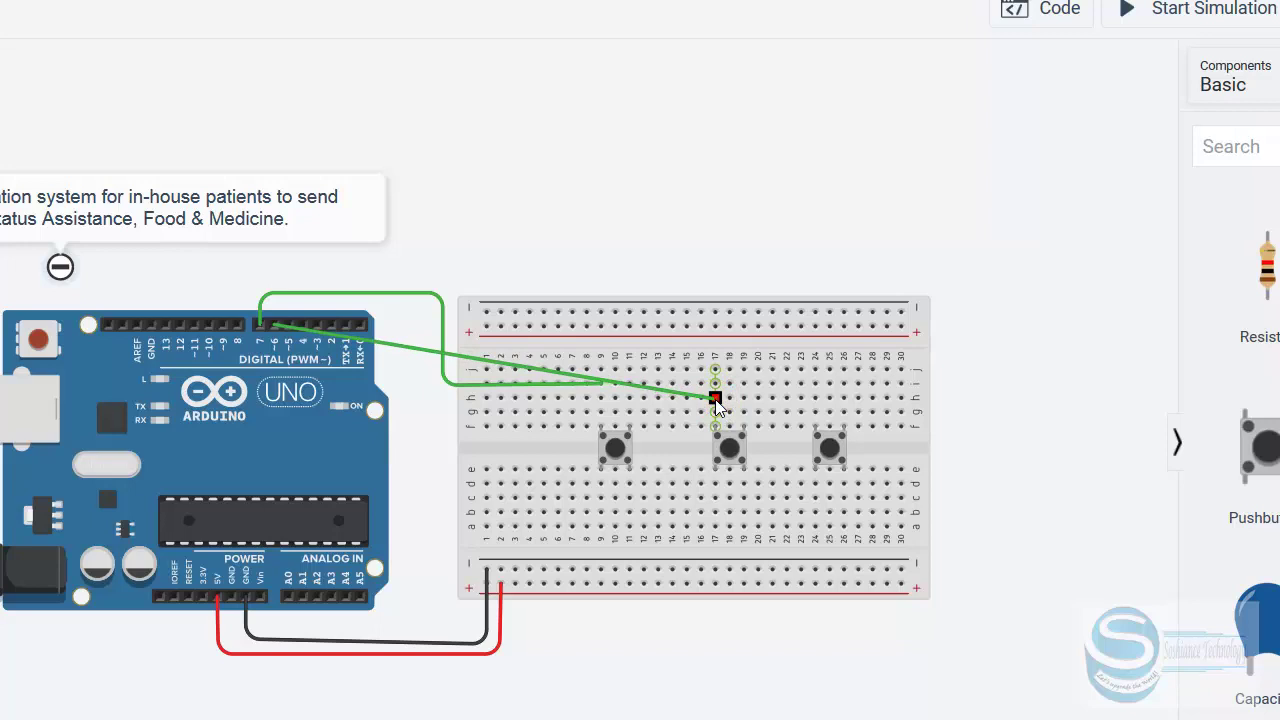
click(716, 404)
click(1016, 129)
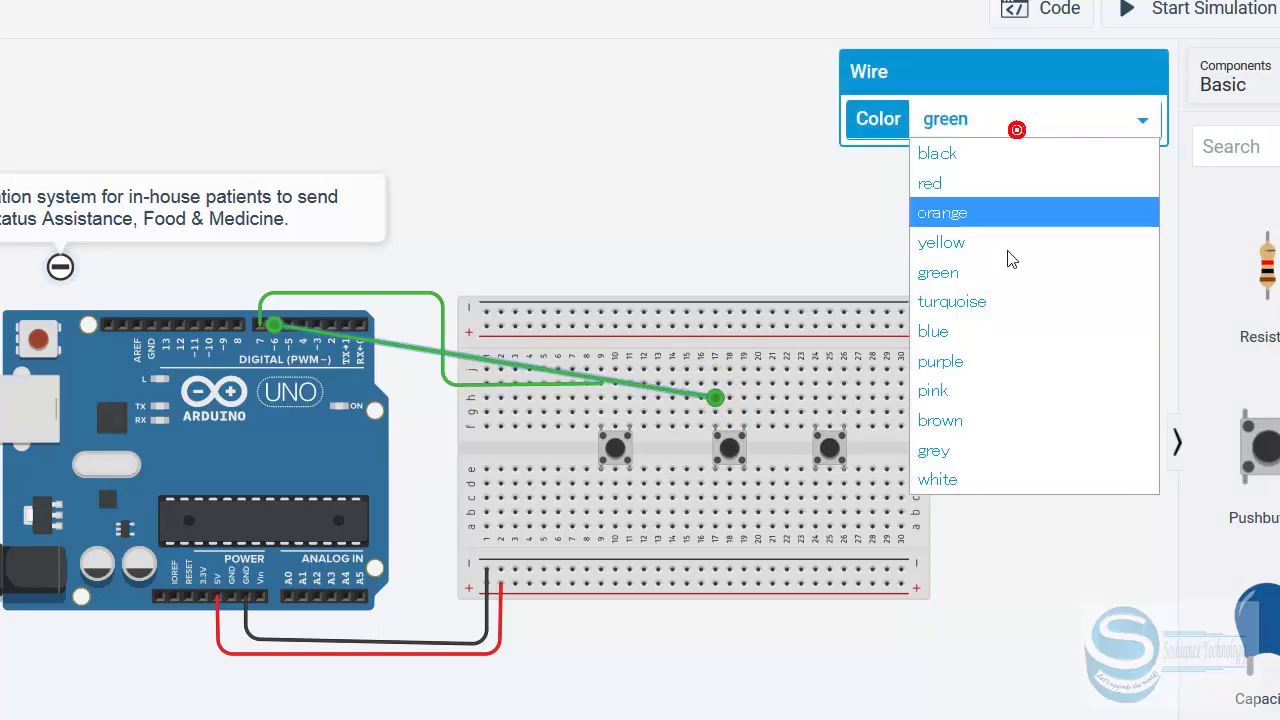
click(1013, 213)
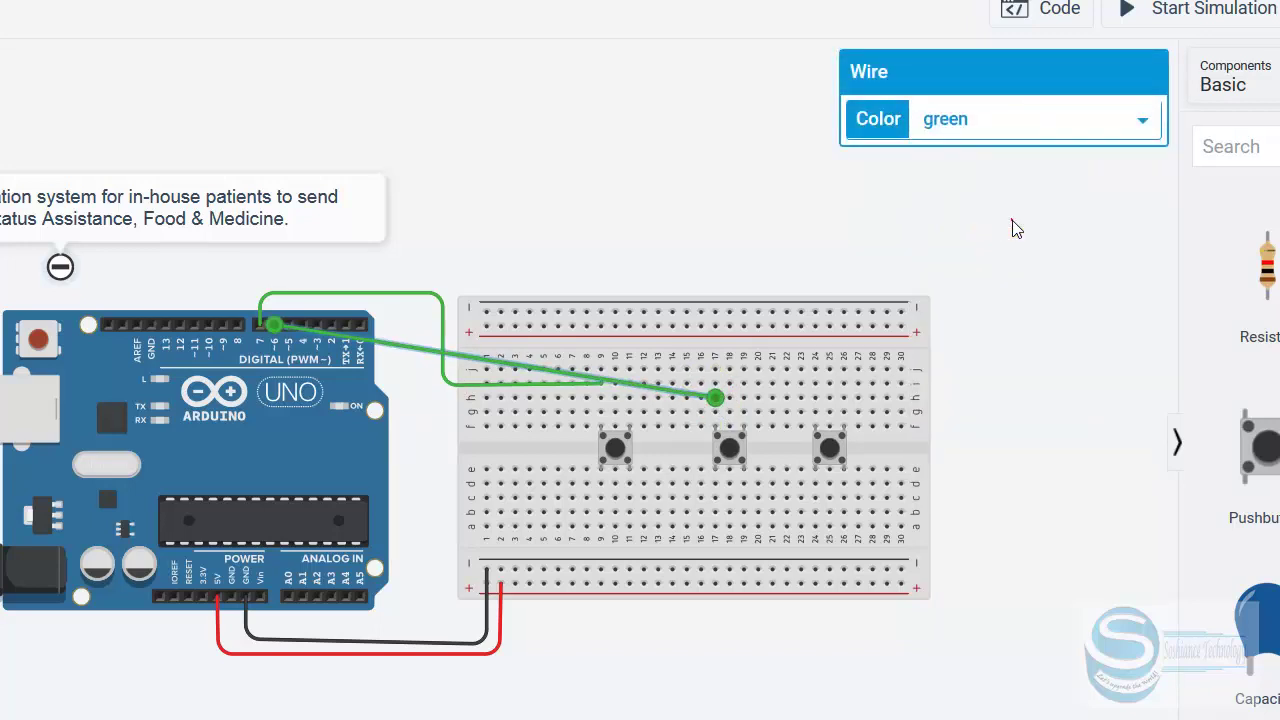
Step: Route the orange wire up above pin 6 and horizontally across beside the green wire
drag(305, 335, 320, 254)
click(313, 293)
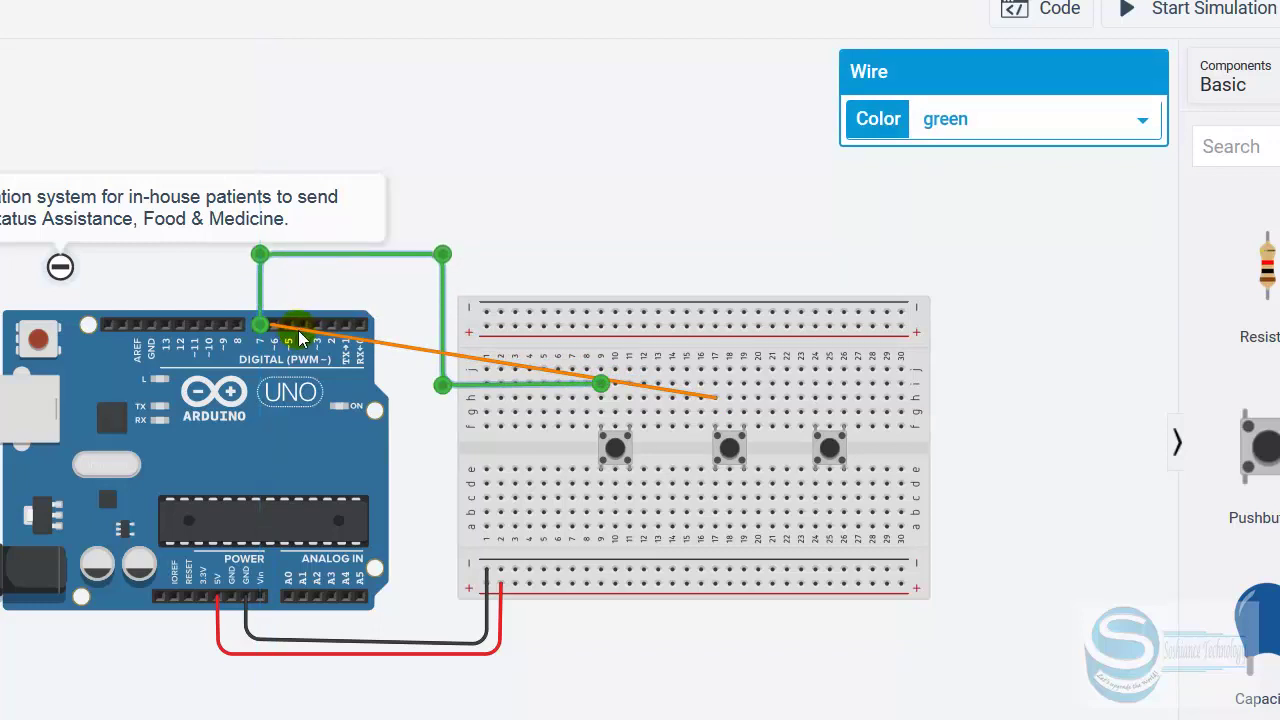
key(Escape)
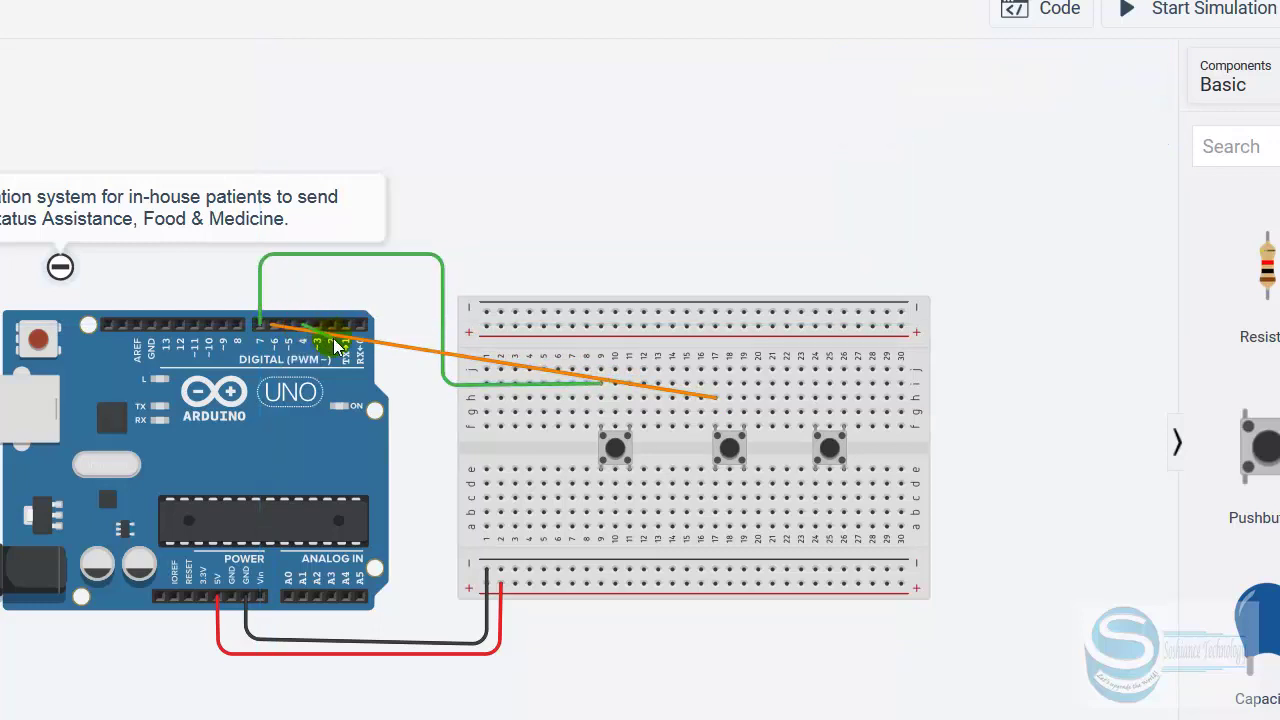
click(352, 343)
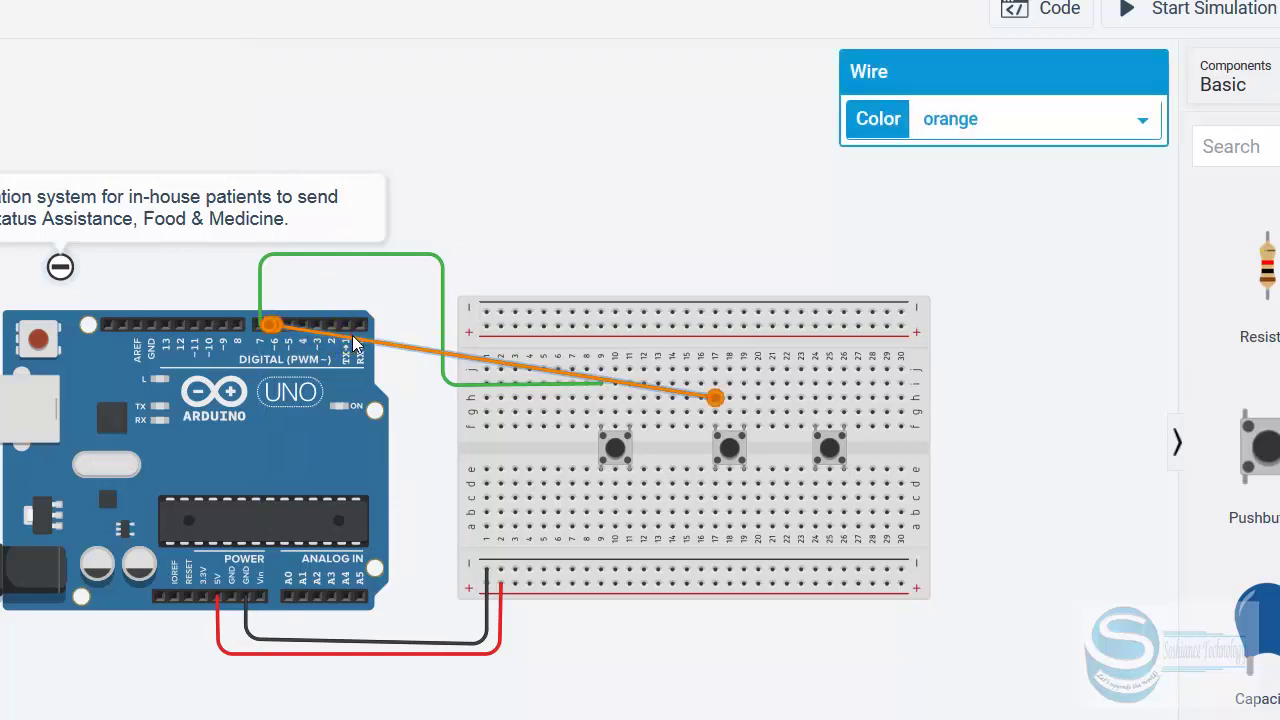
drag(274, 318, 274, 270)
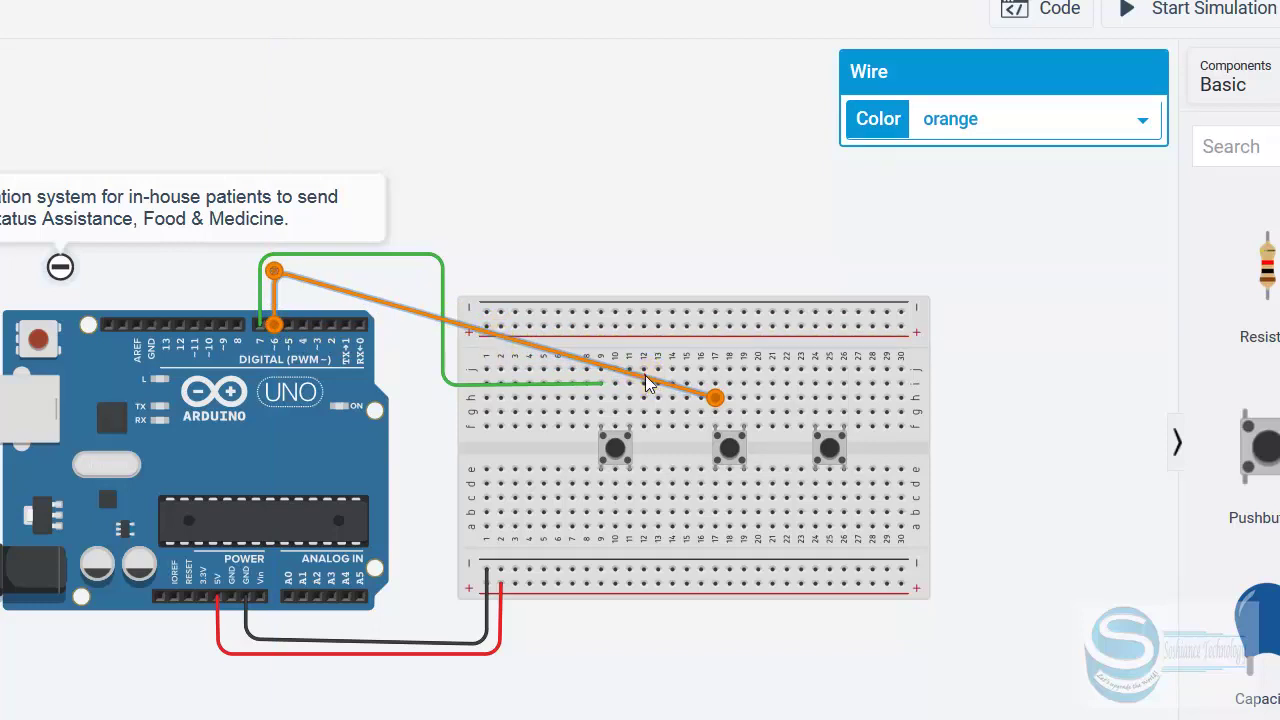
drag(645, 374, 428, 270)
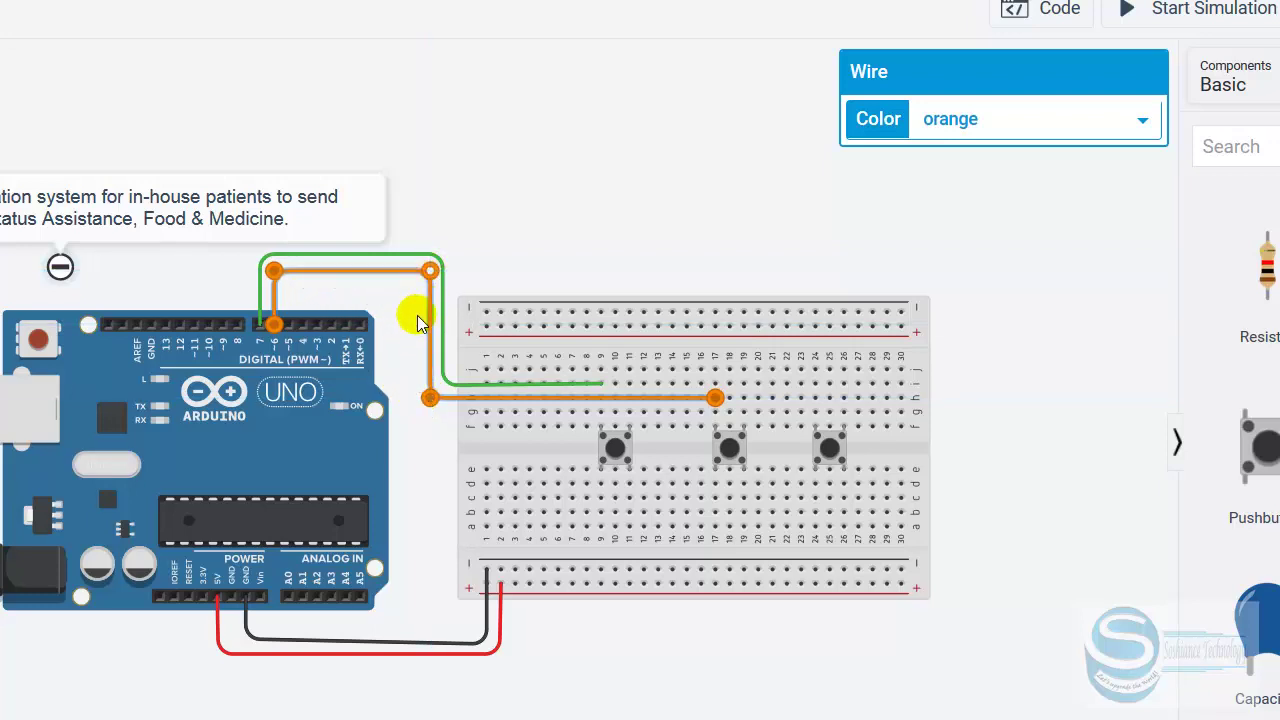
click(419, 325)
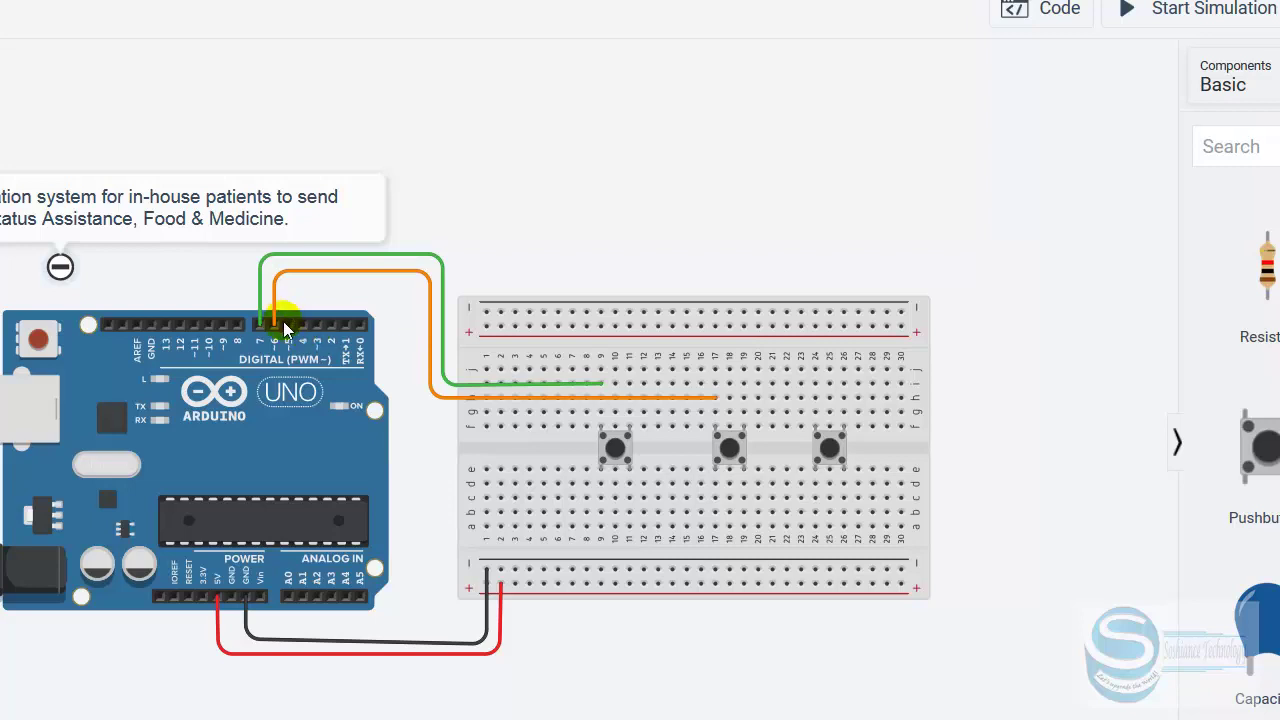
Step: Run a purple wire from pin 5 to the third pushbutton's column, adding bend points
drag(289, 324, 816, 420)
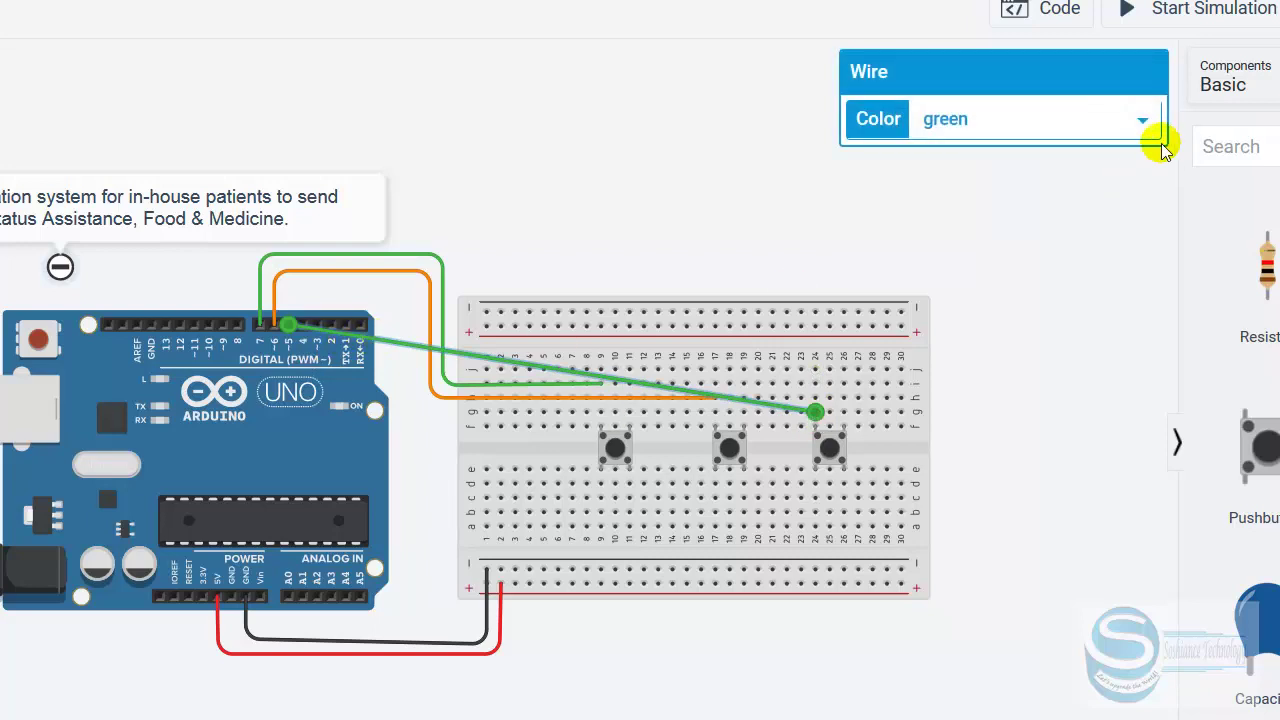
click(1013, 128)
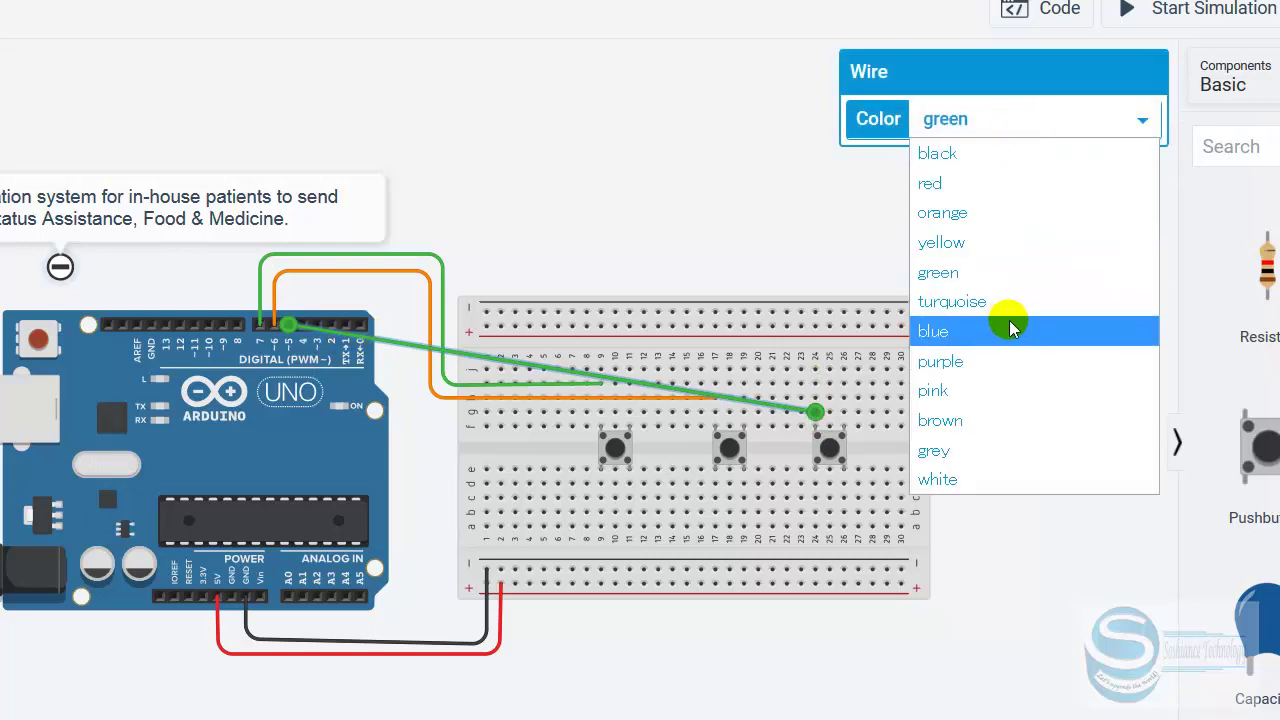
click(1032, 360)
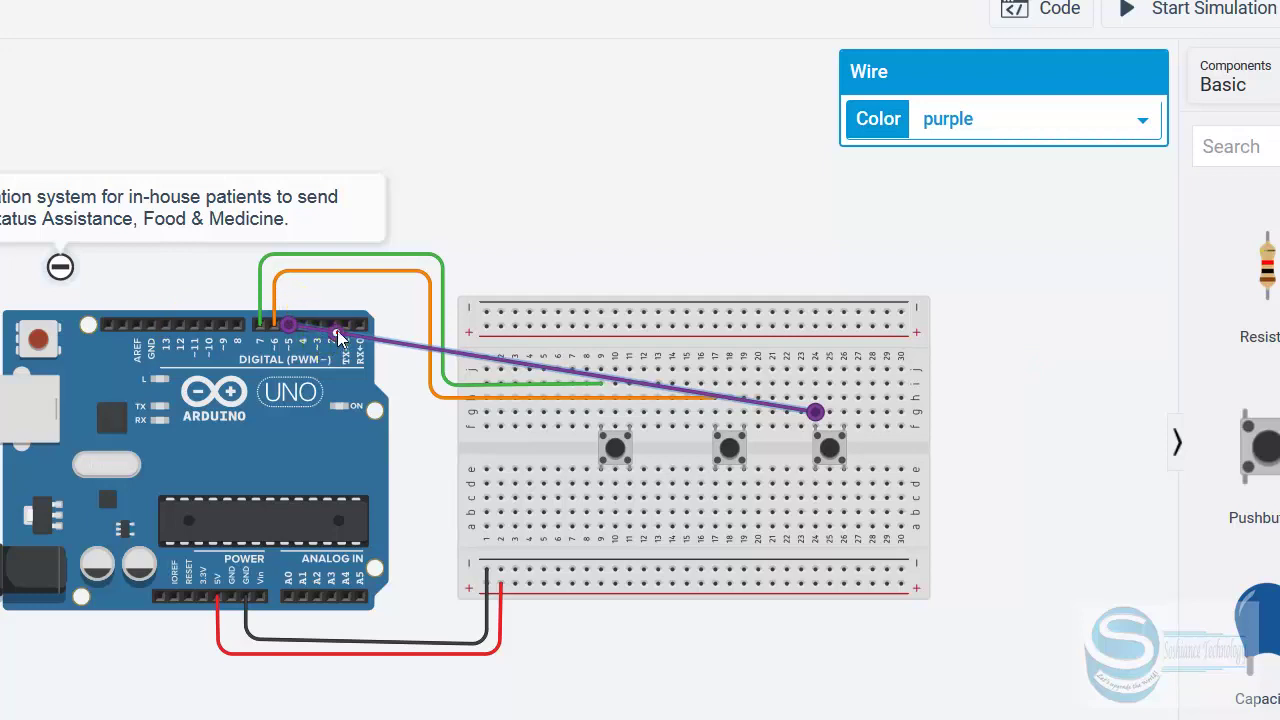
drag(338, 337, 290, 281)
click(671, 374)
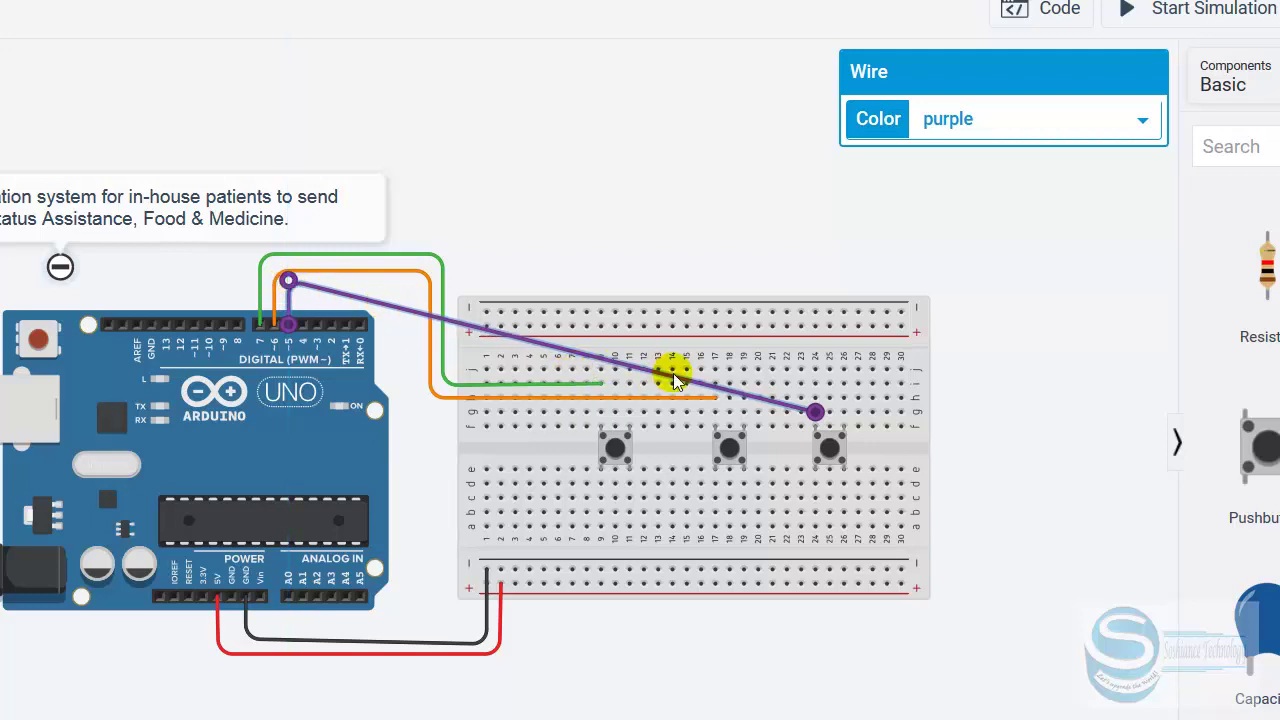
drag(672, 374, 611, 408)
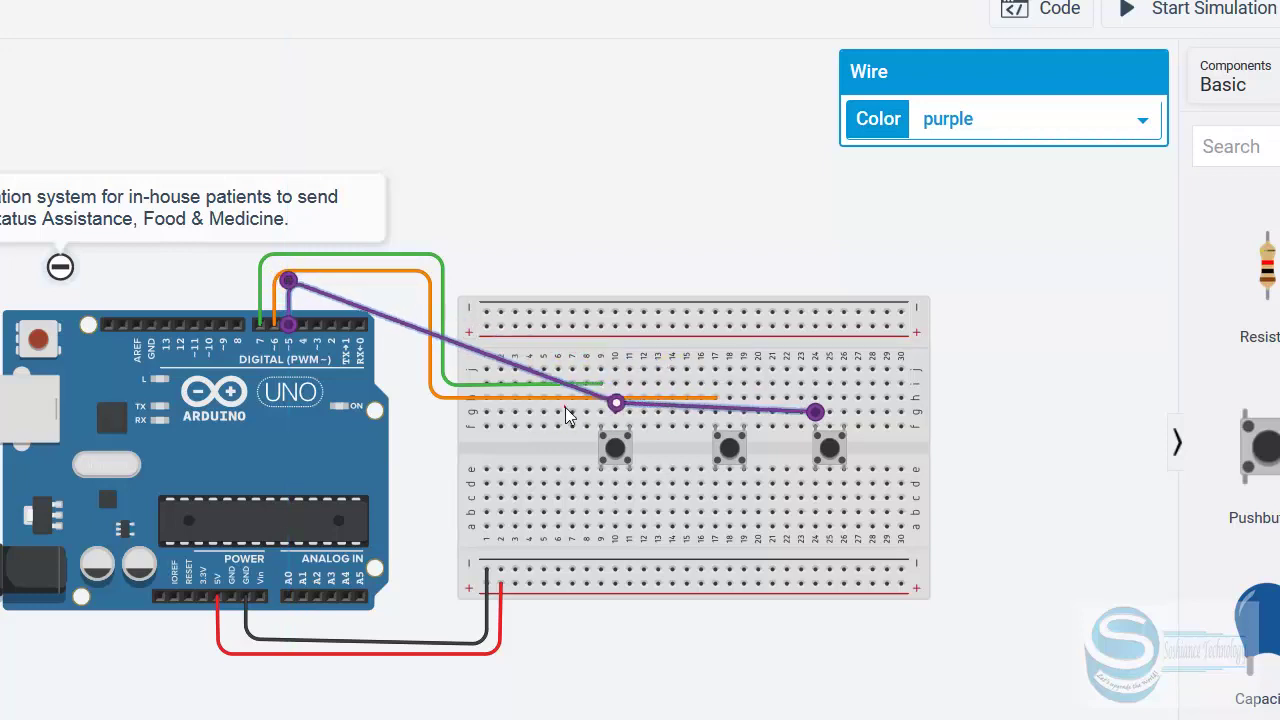
Step: Remove the stray wire and square the purple wire's route parallel to the others
click(486, 417)
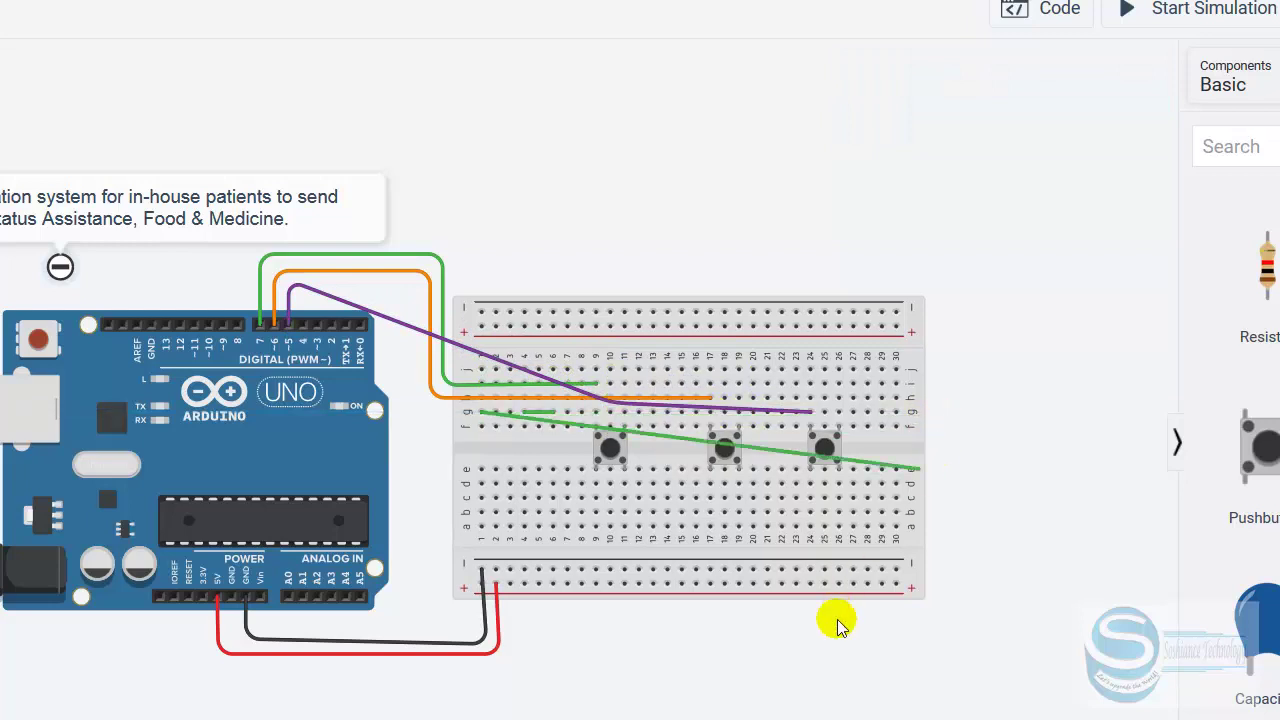
key(Escape)
key(ctrl+z)
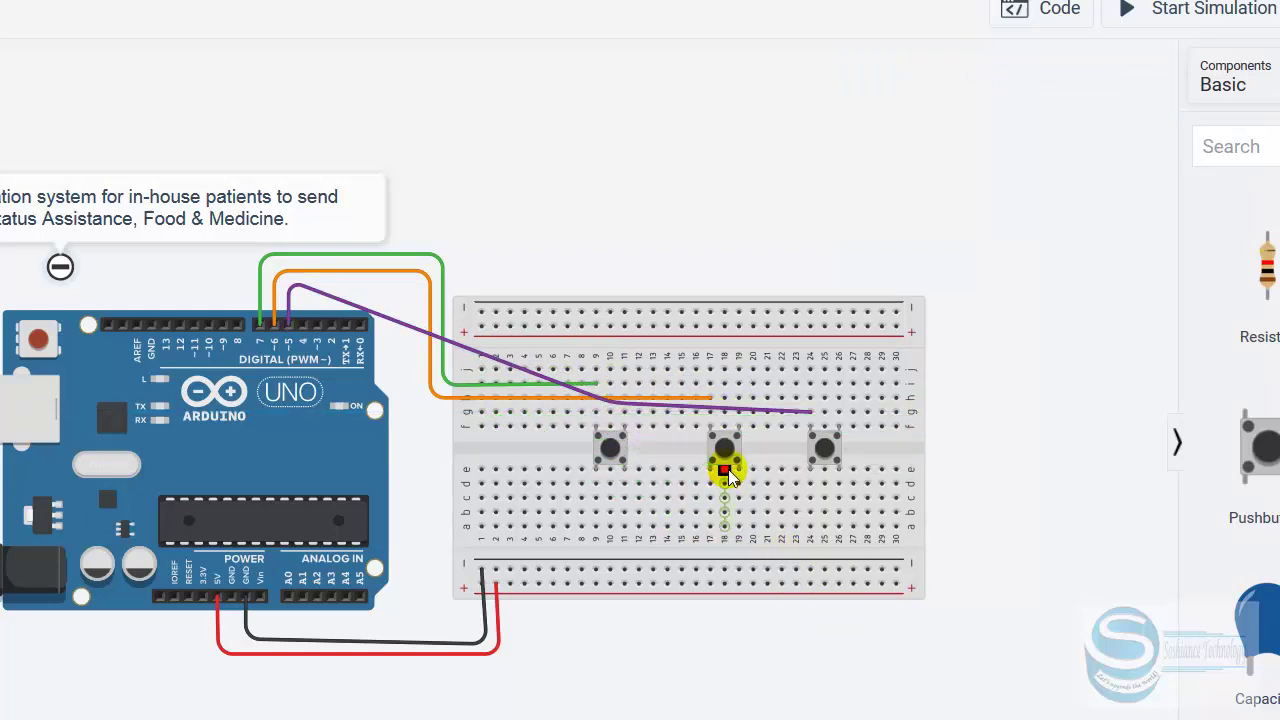
key(ctrl+z)
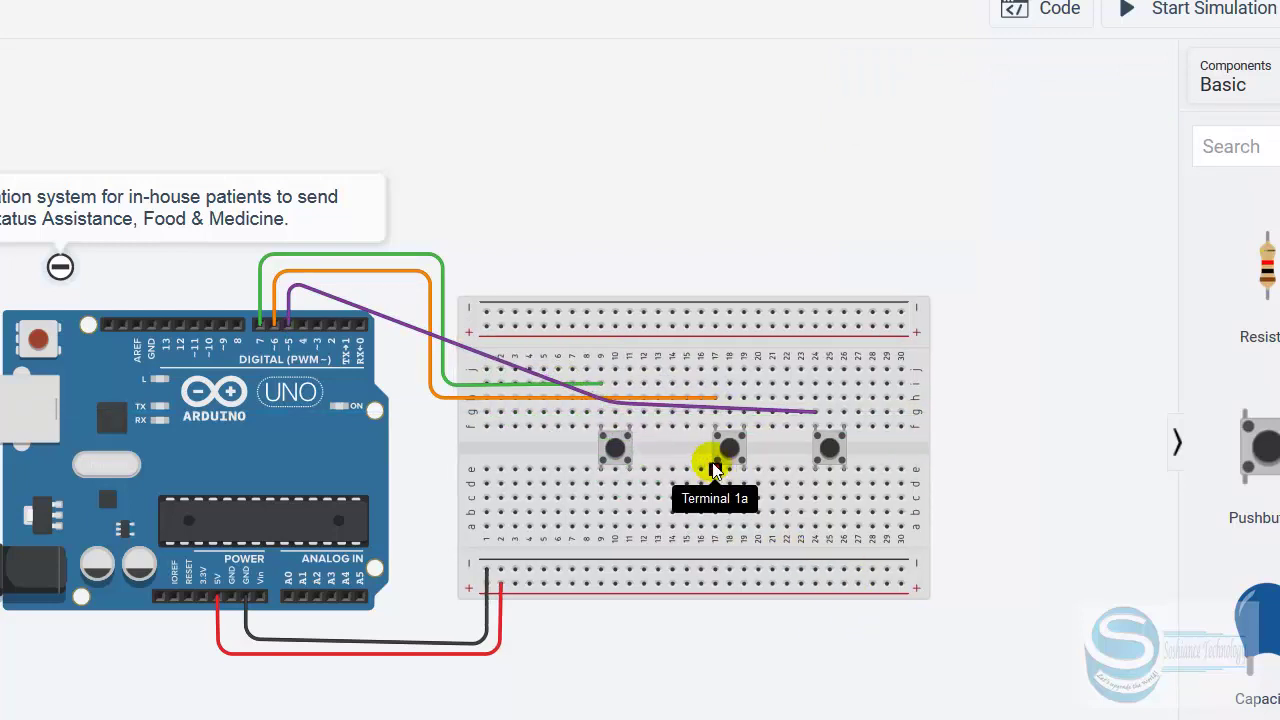
click(612, 405)
drag(614, 408, 404, 412)
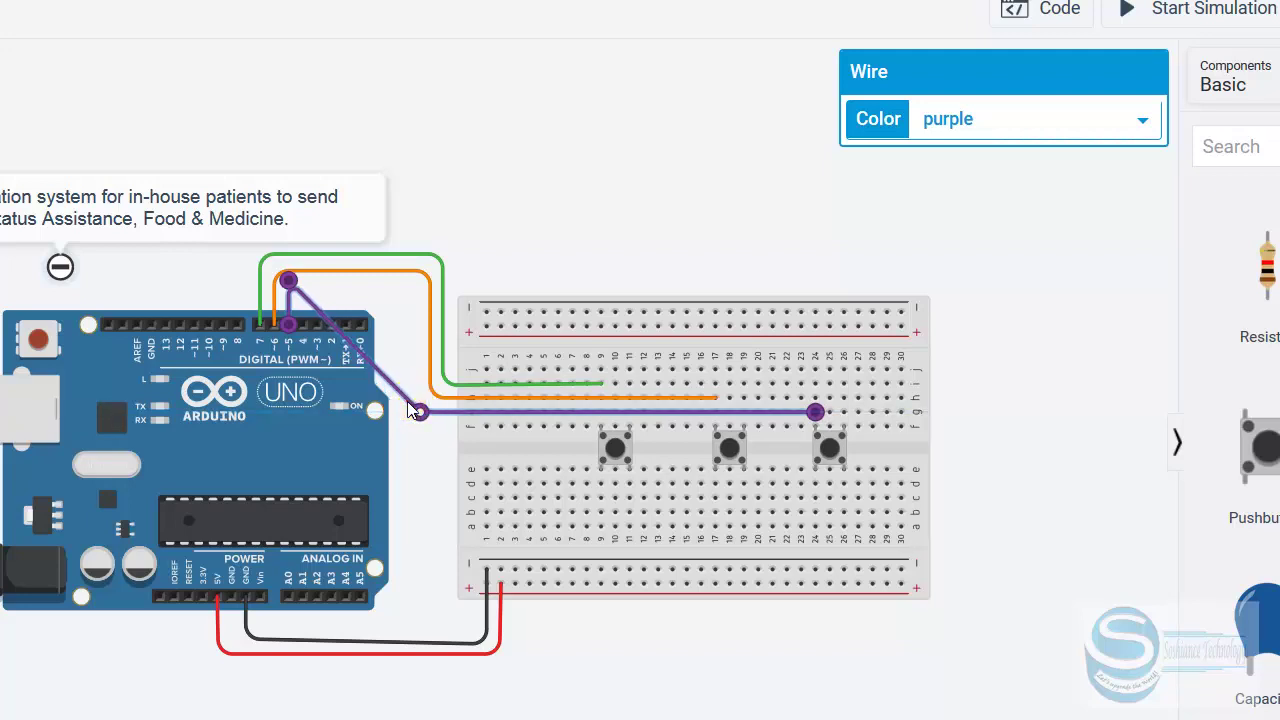
drag(401, 410, 420, 280)
click(600, 210)
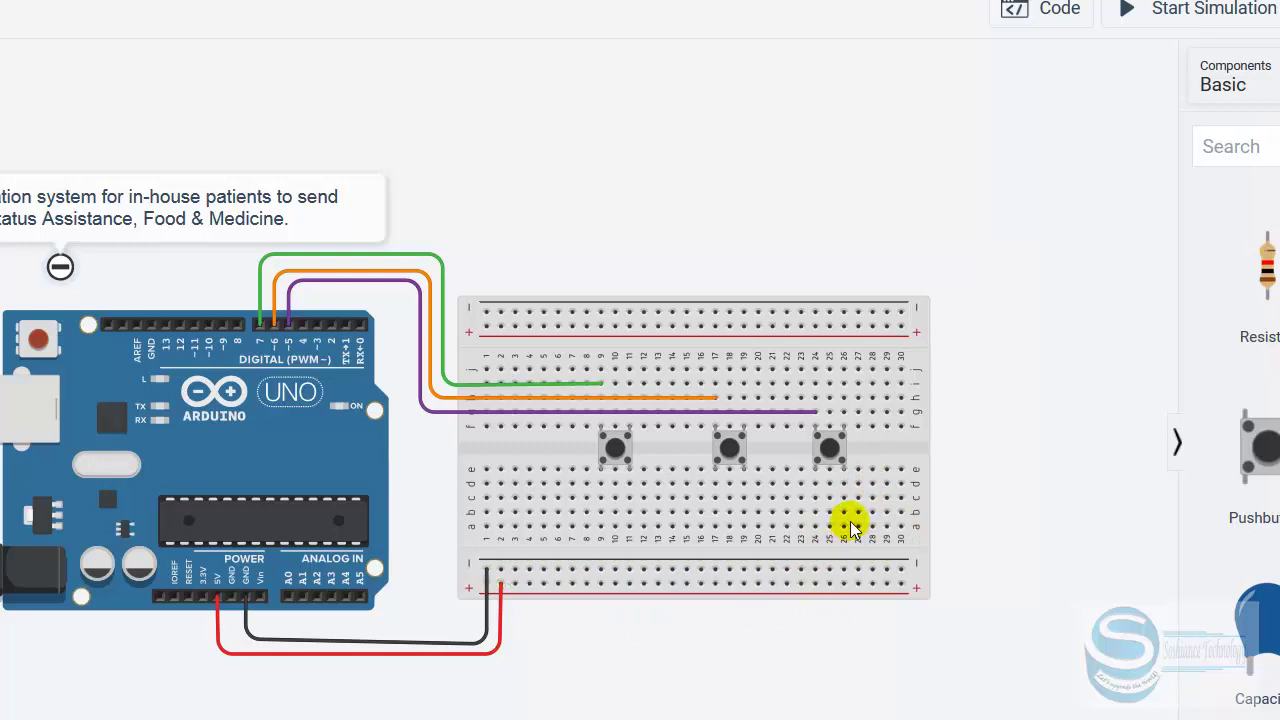
Step: Connect the third and middle pushbuttons (columns 26, 19) to the positive rail with red wires
click(844, 584)
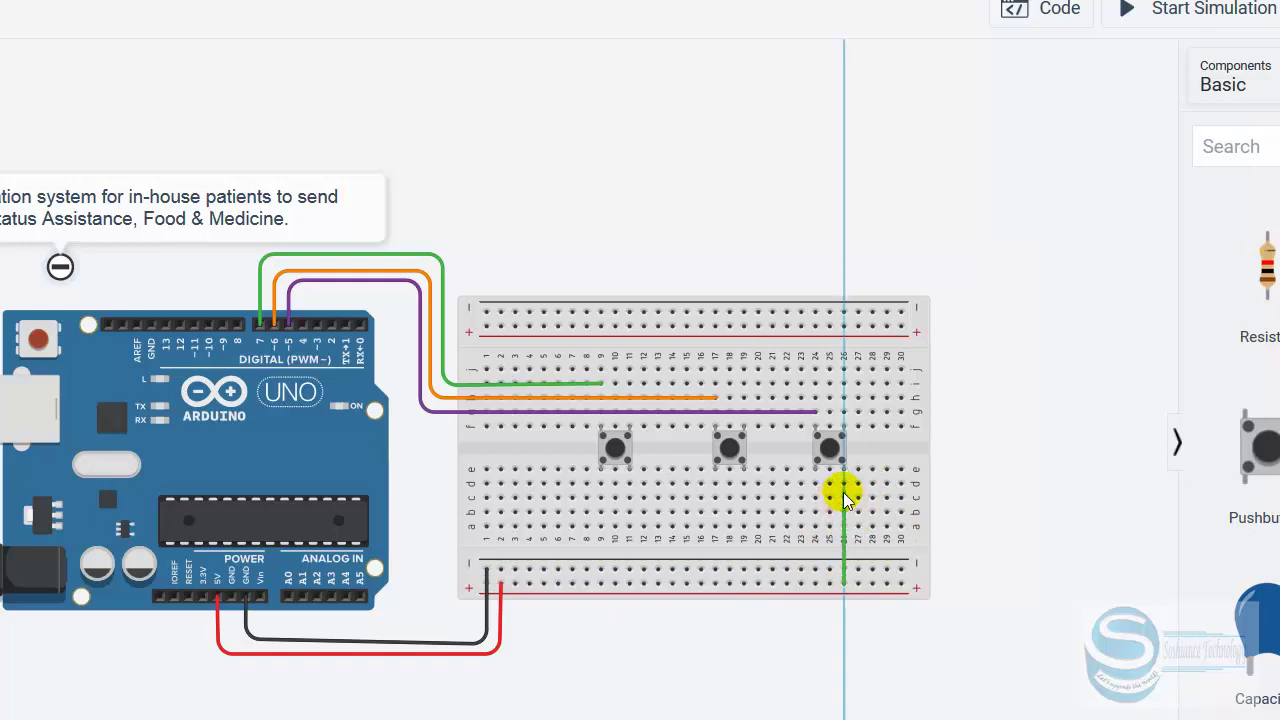
click(844, 510)
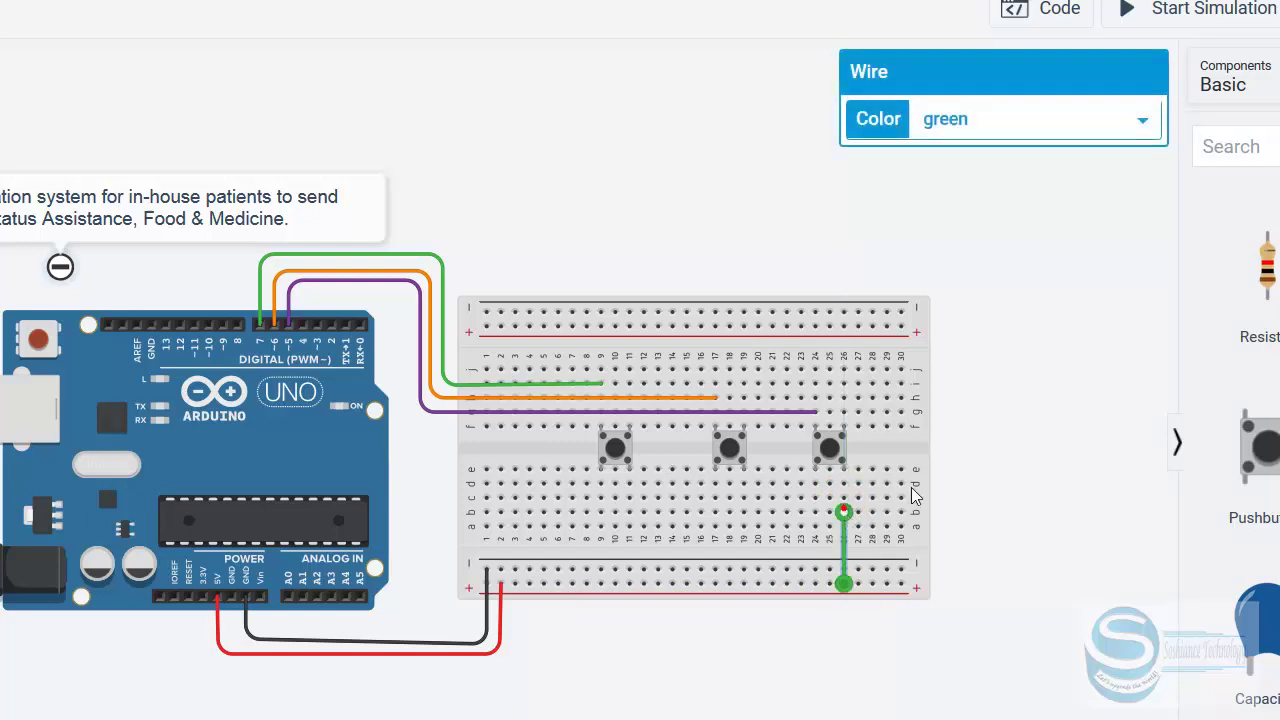
click(1035, 136)
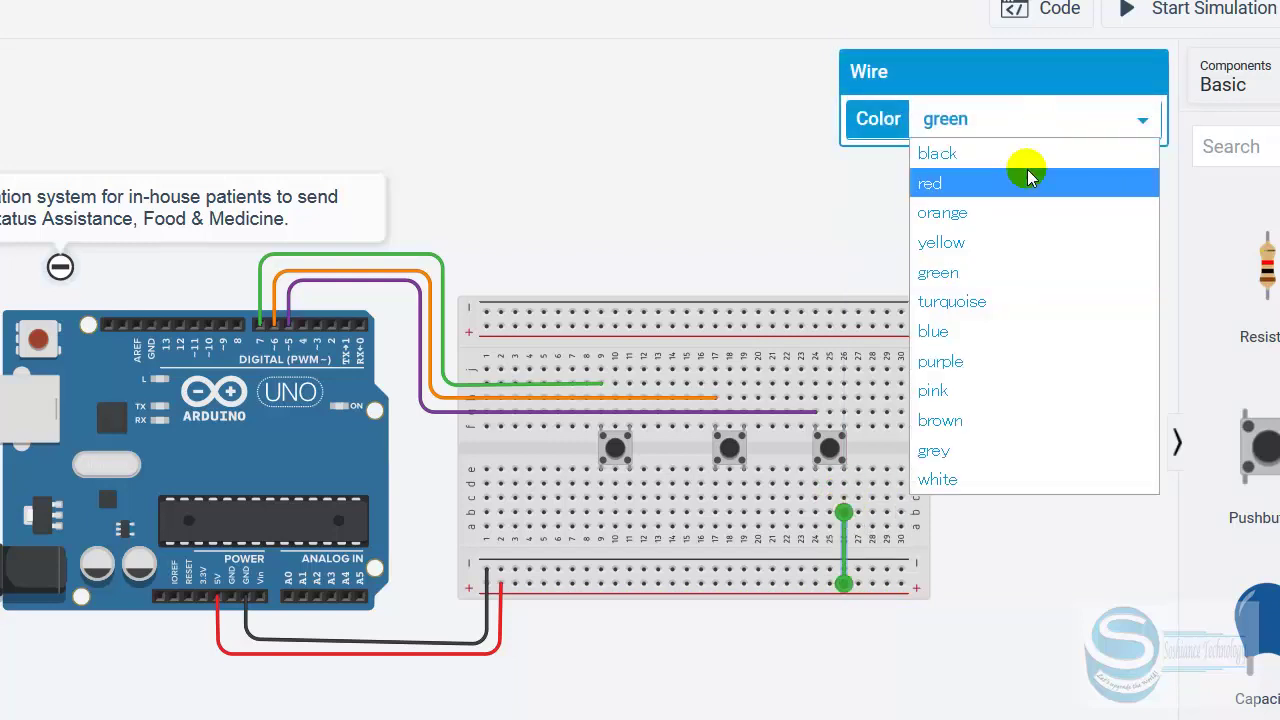
click(1022, 178)
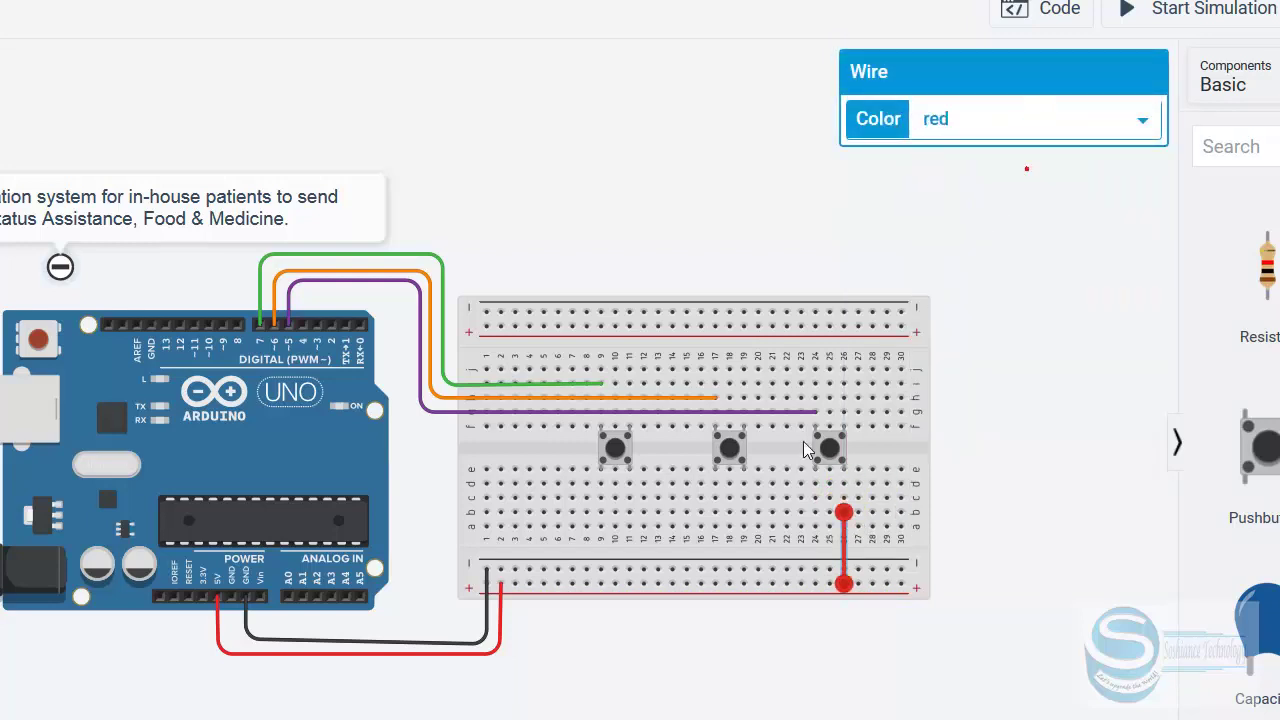
click(743, 584)
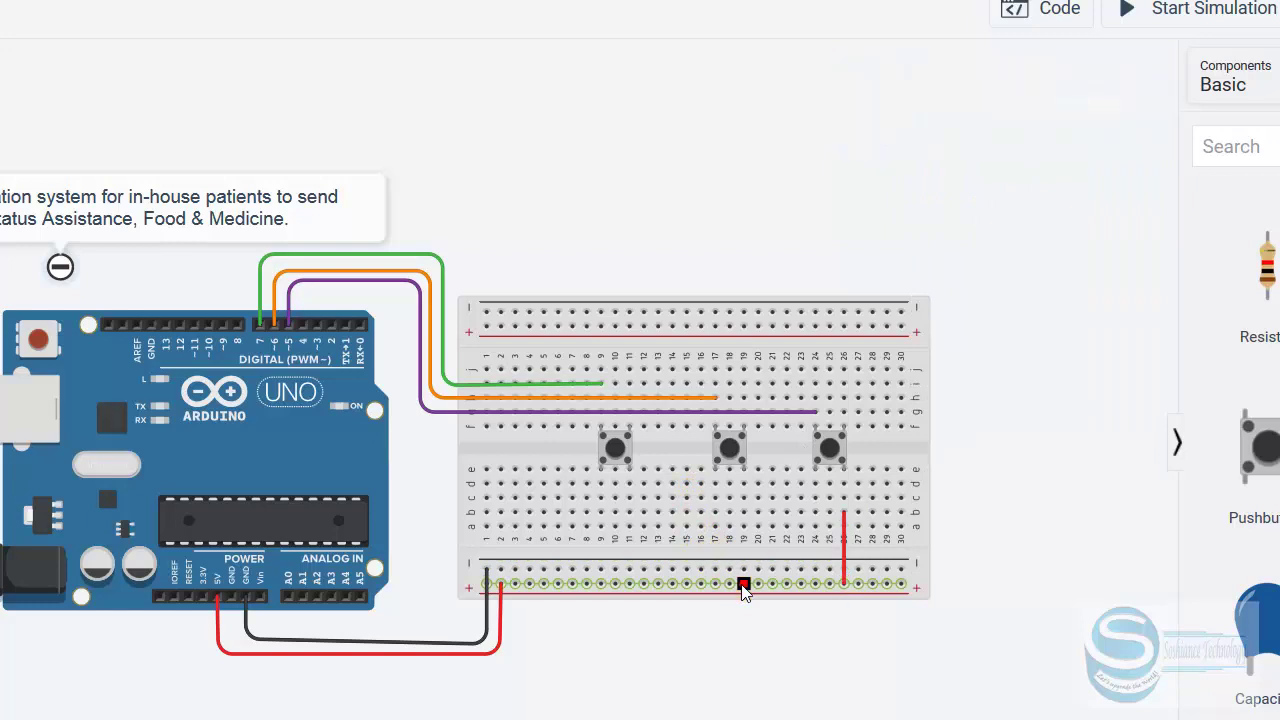
click(743, 512)
click(1003, 122)
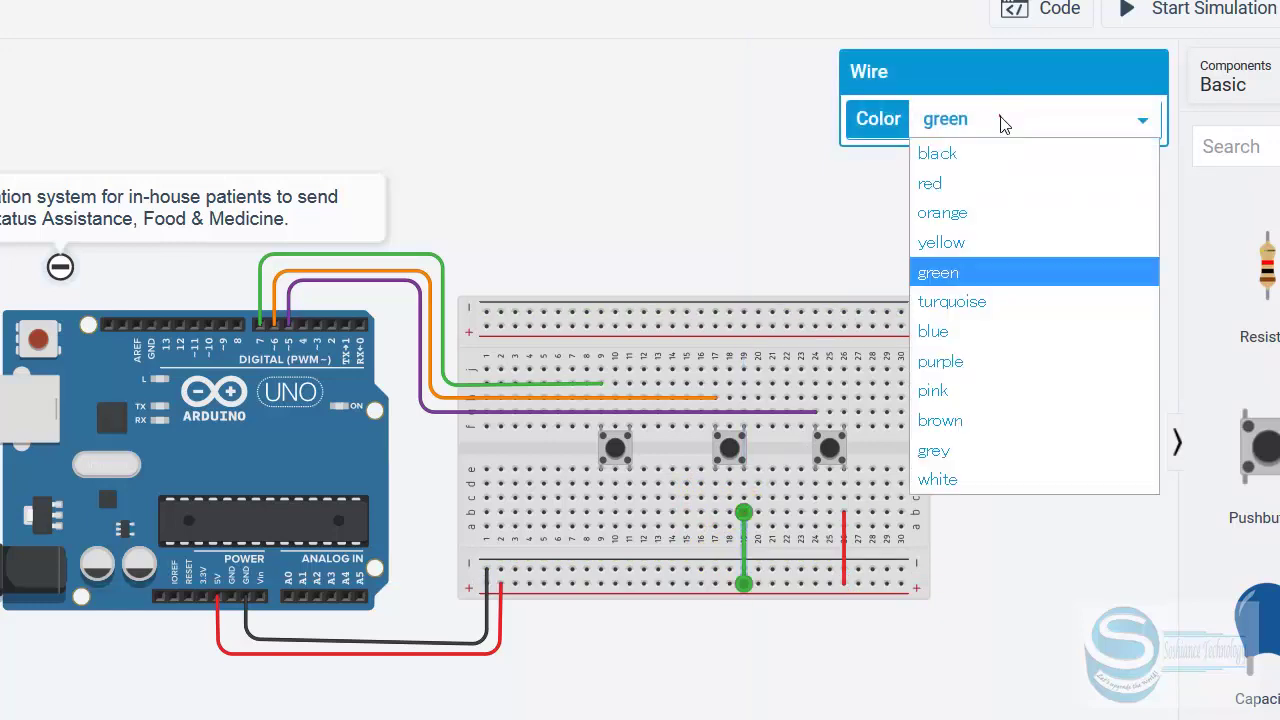
click(988, 180)
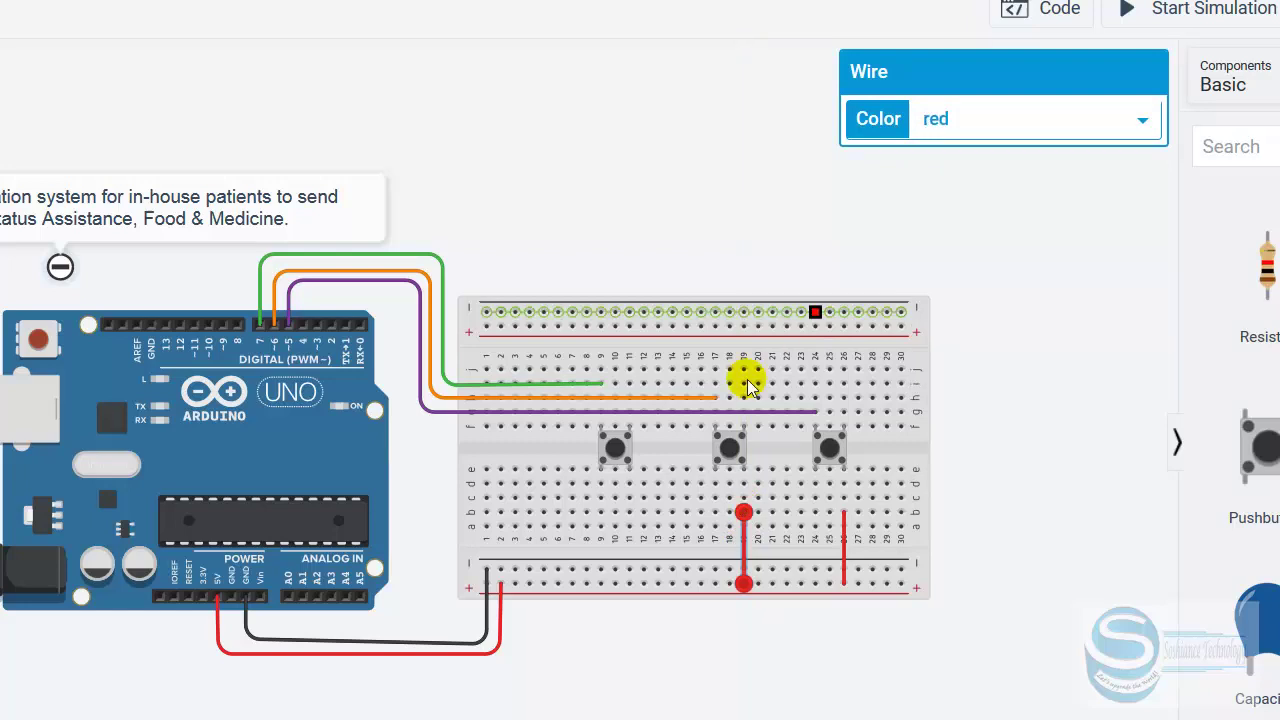
Step: Connect the first pushbutton (column 11) to the positive rail in red and place a resistor
click(627, 583)
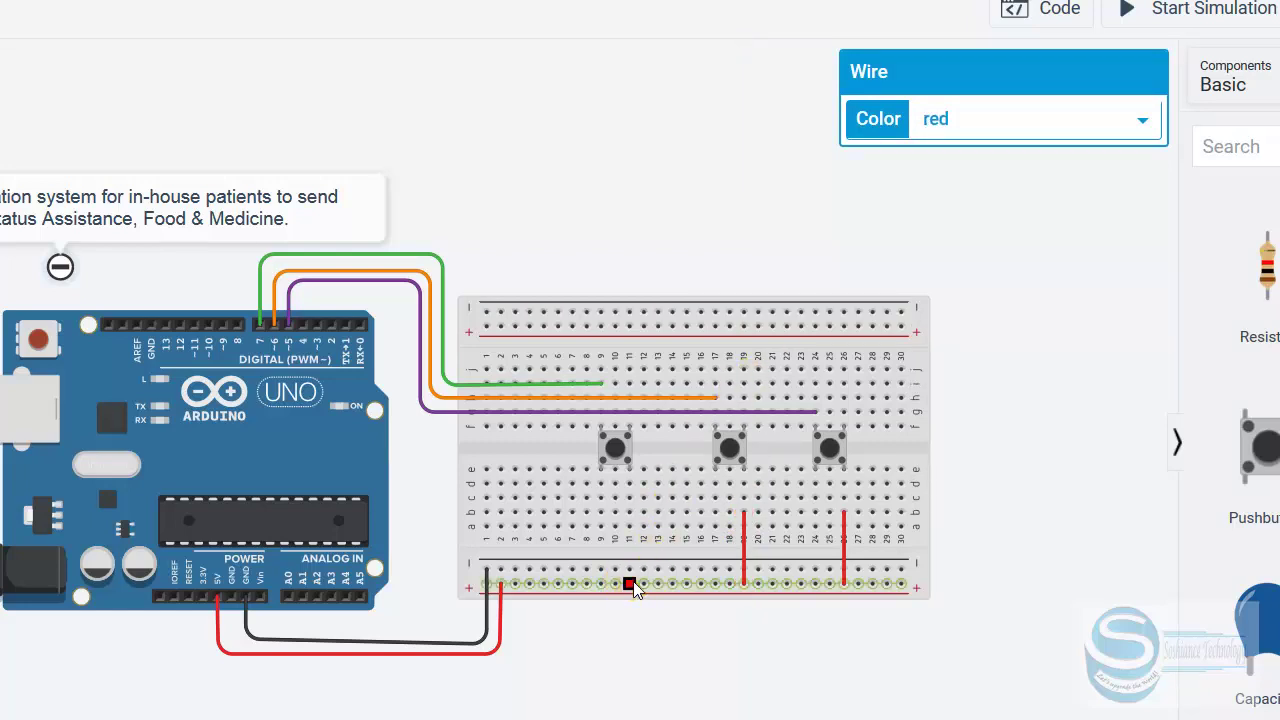
click(629, 512)
click(1057, 117)
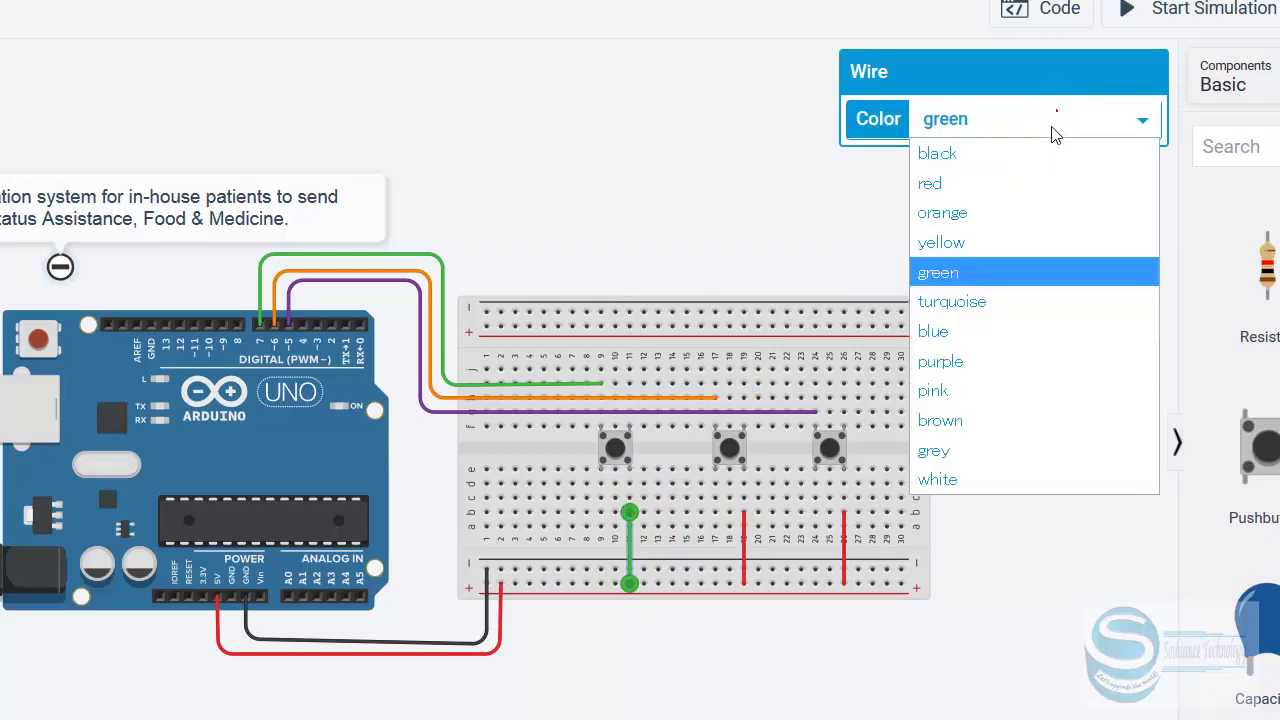
click(1026, 183)
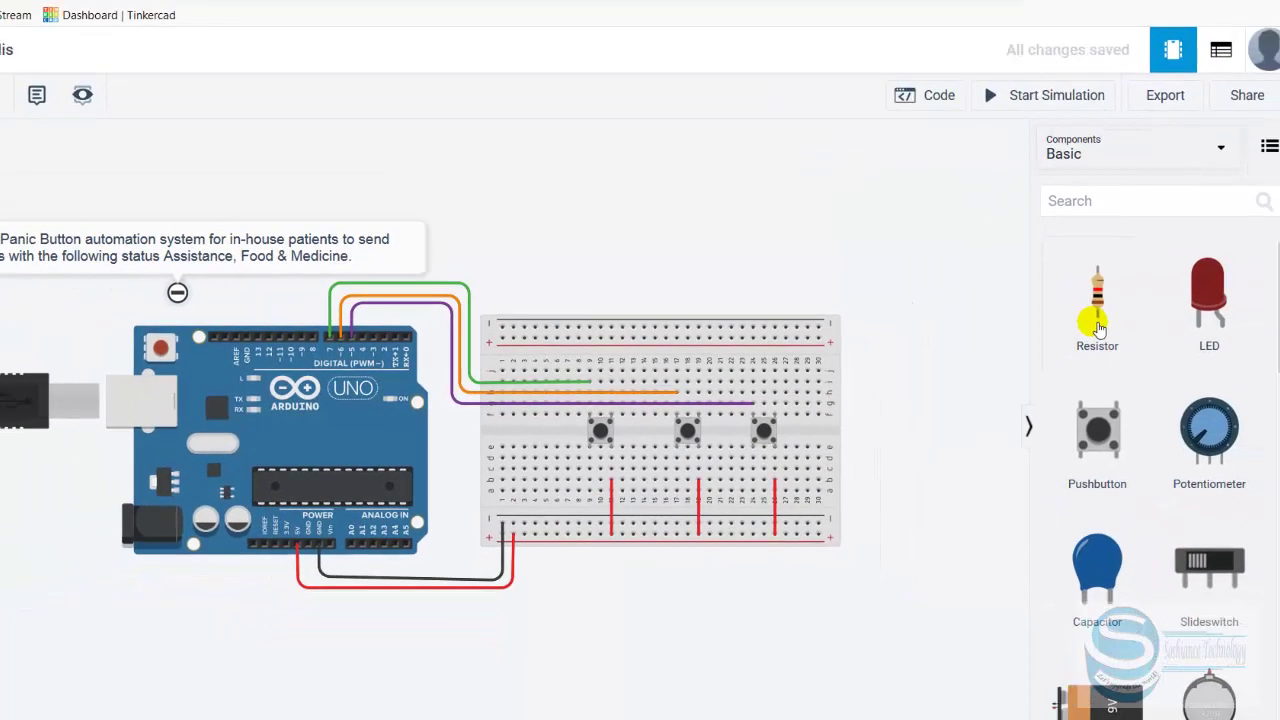
drag(1097, 327, 672, 462)
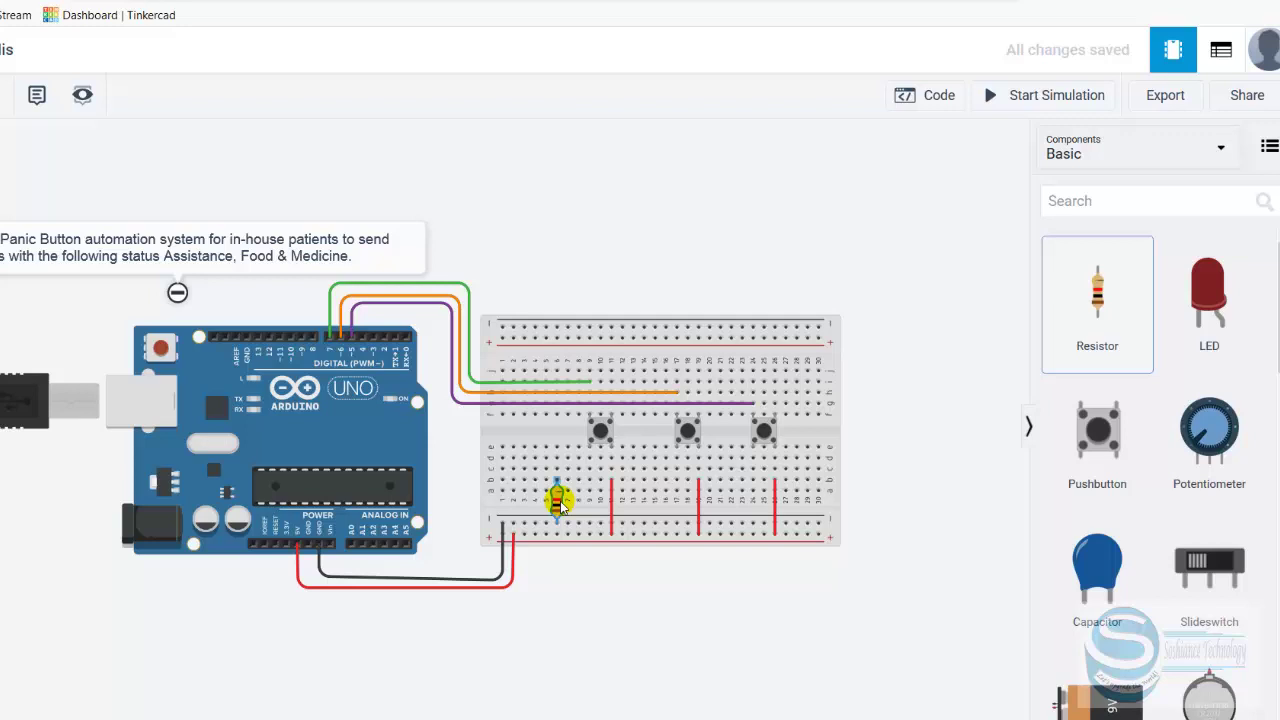
Step: Nudge the first resistor into place and add resistors under the middle and right pushbuttons
drag(562, 507, 589, 508)
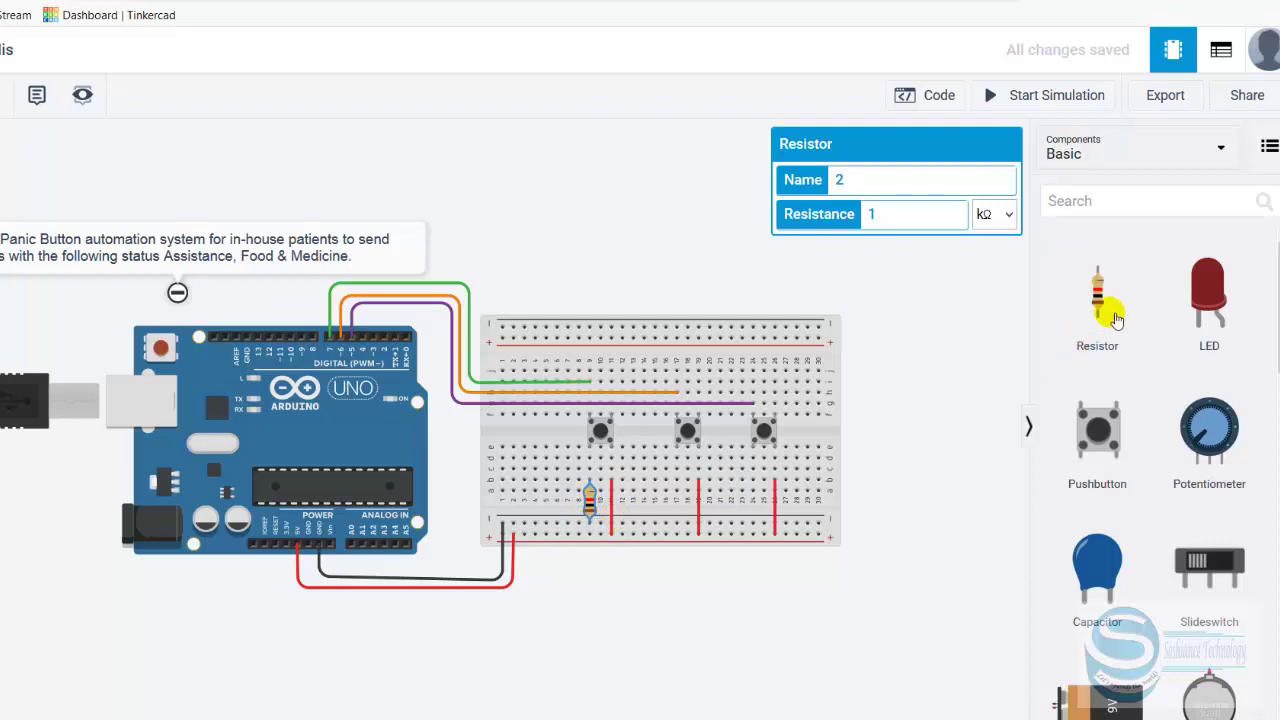
drag(1113, 318, 678, 512)
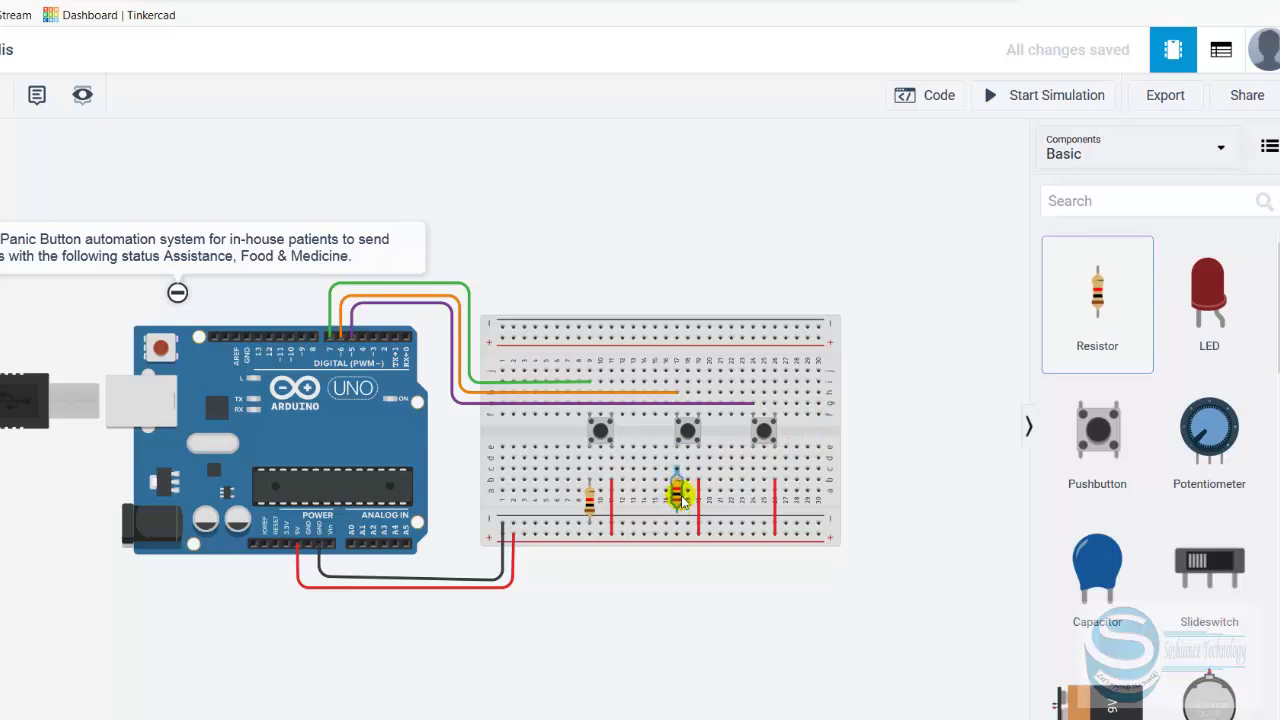
drag(678, 490, 677, 500)
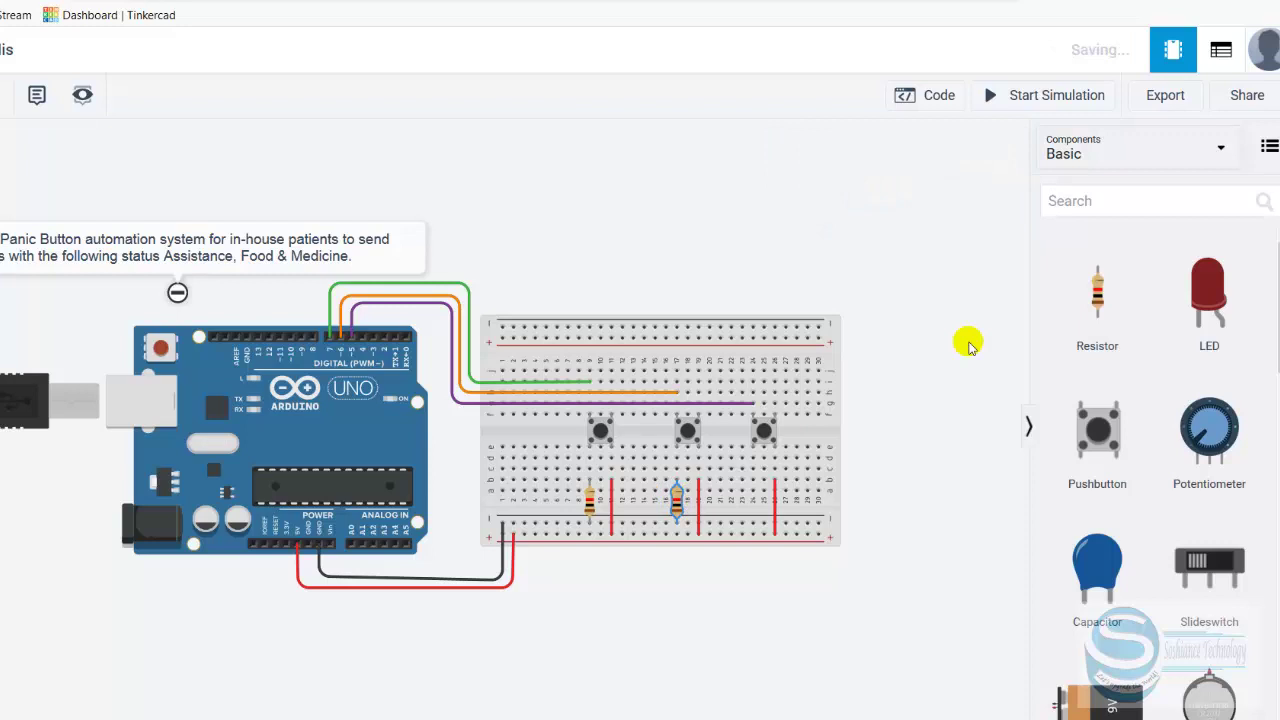
drag(1095, 308, 758, 506)
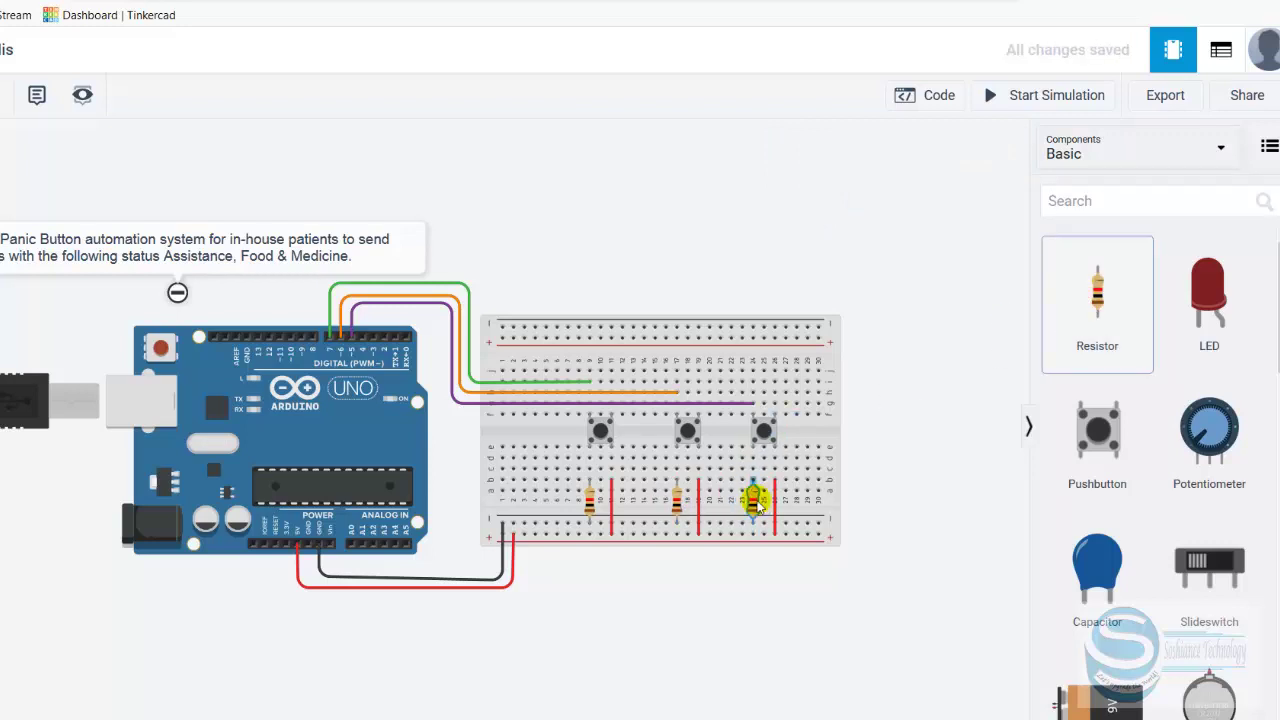
click(931, 494)
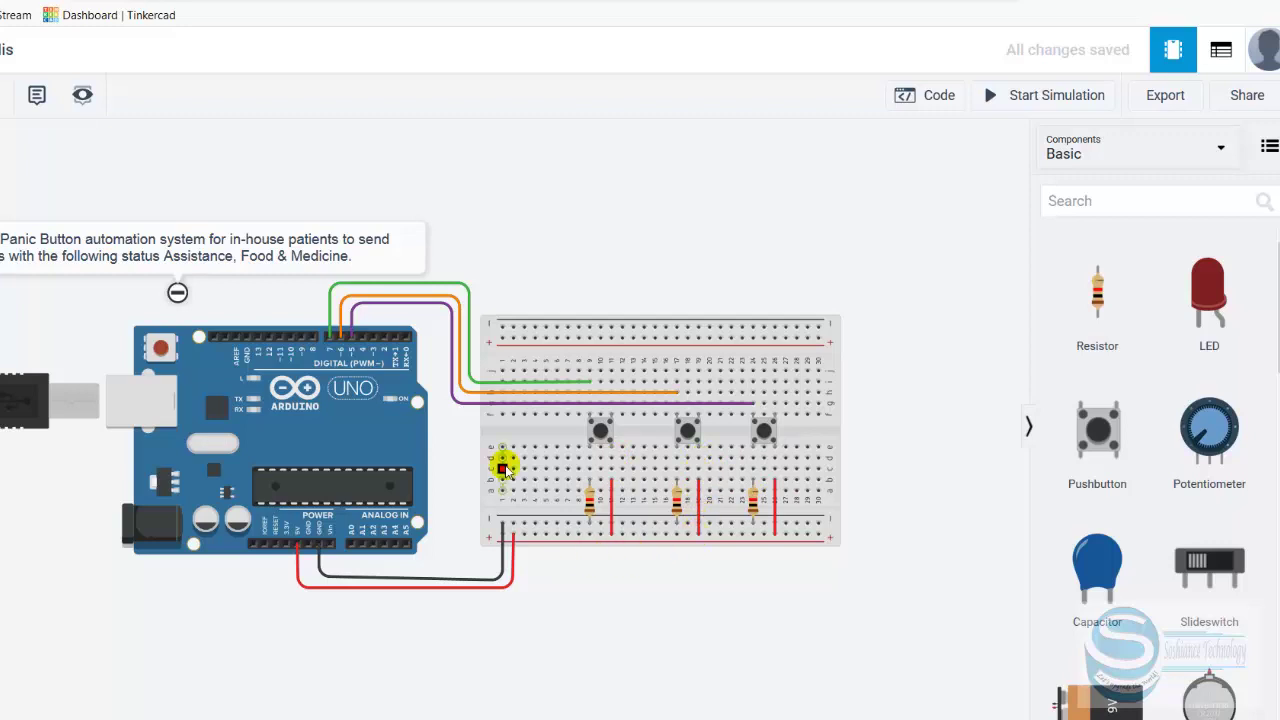
click(932, 316)
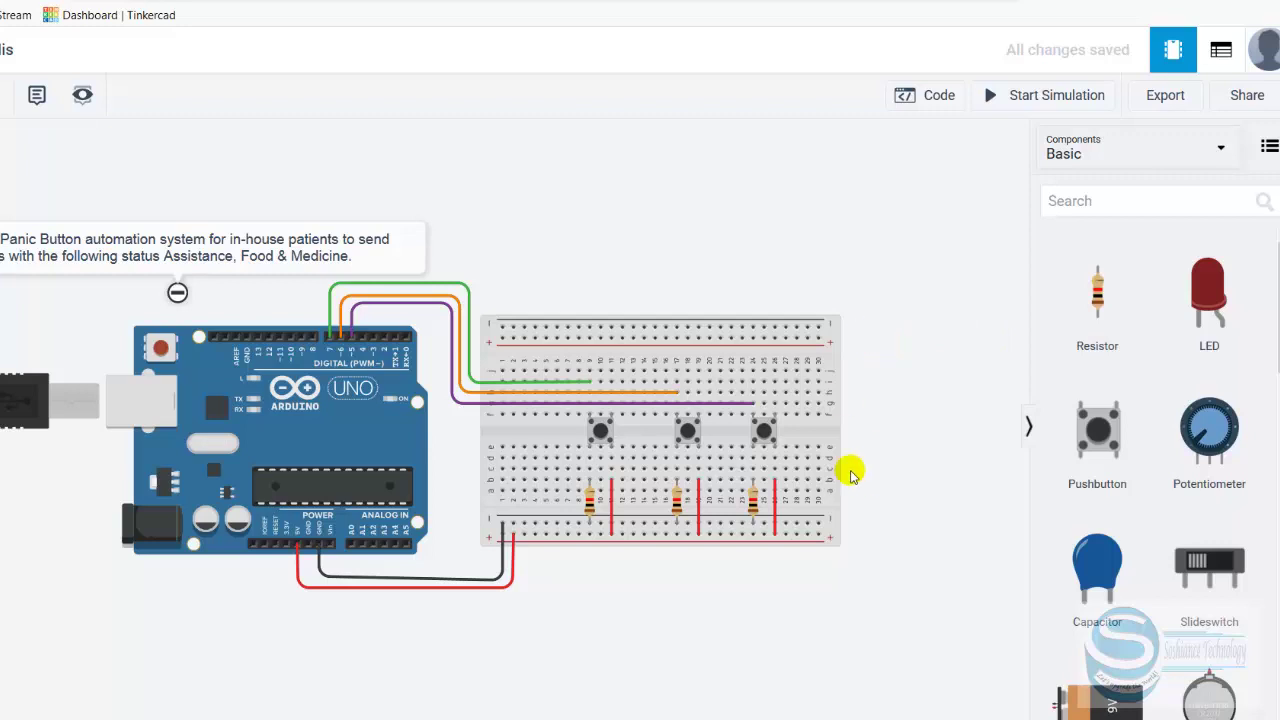
click(631, 446)
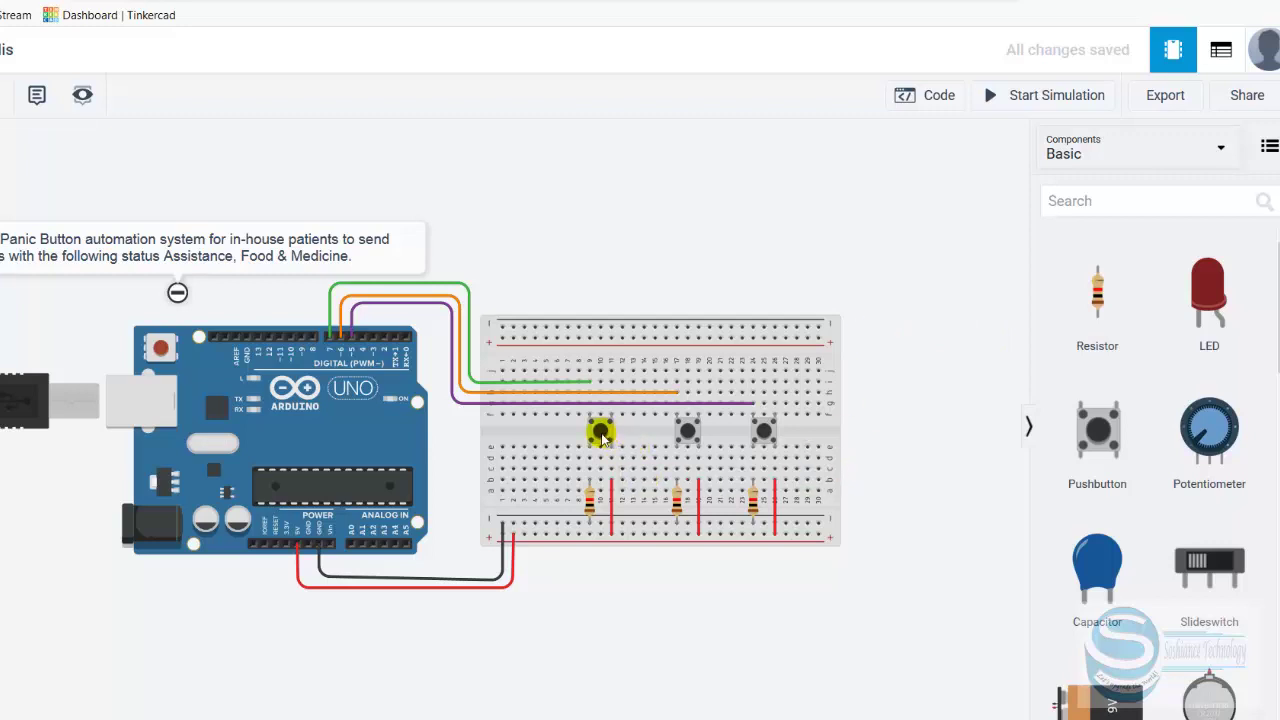
double_click(202, 260)
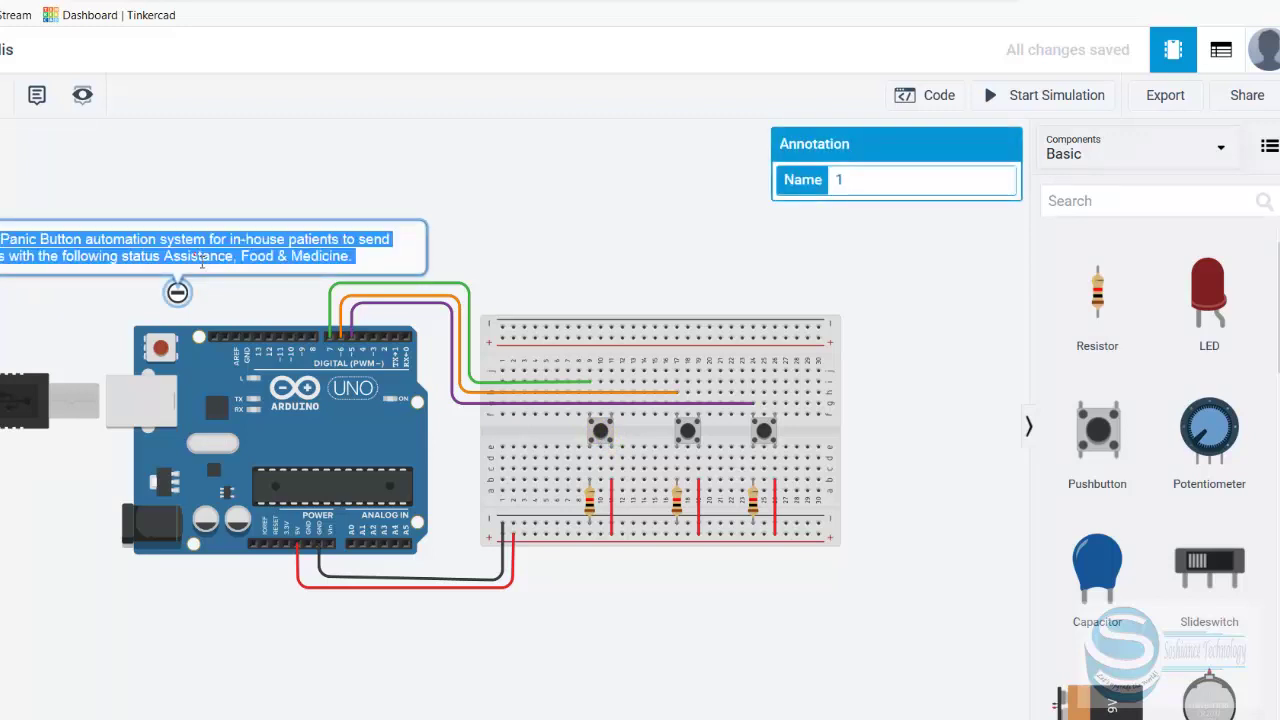
click(684, 451)
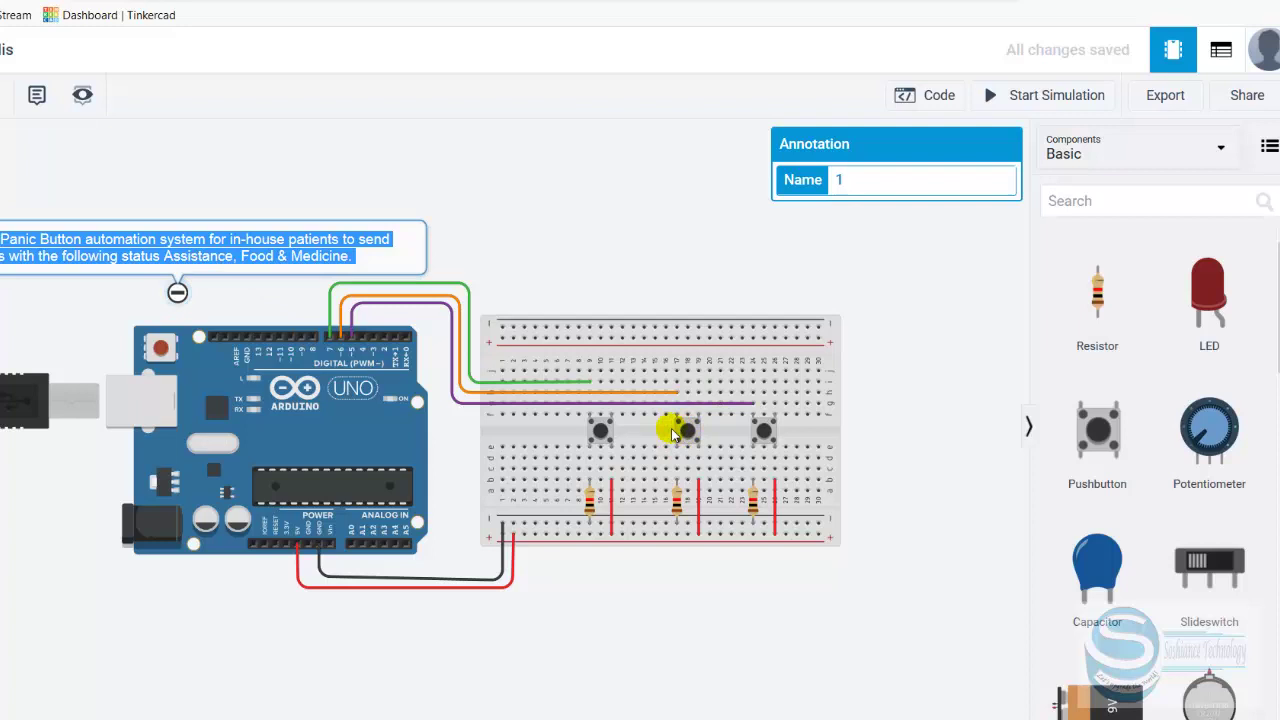
click(764, 455)
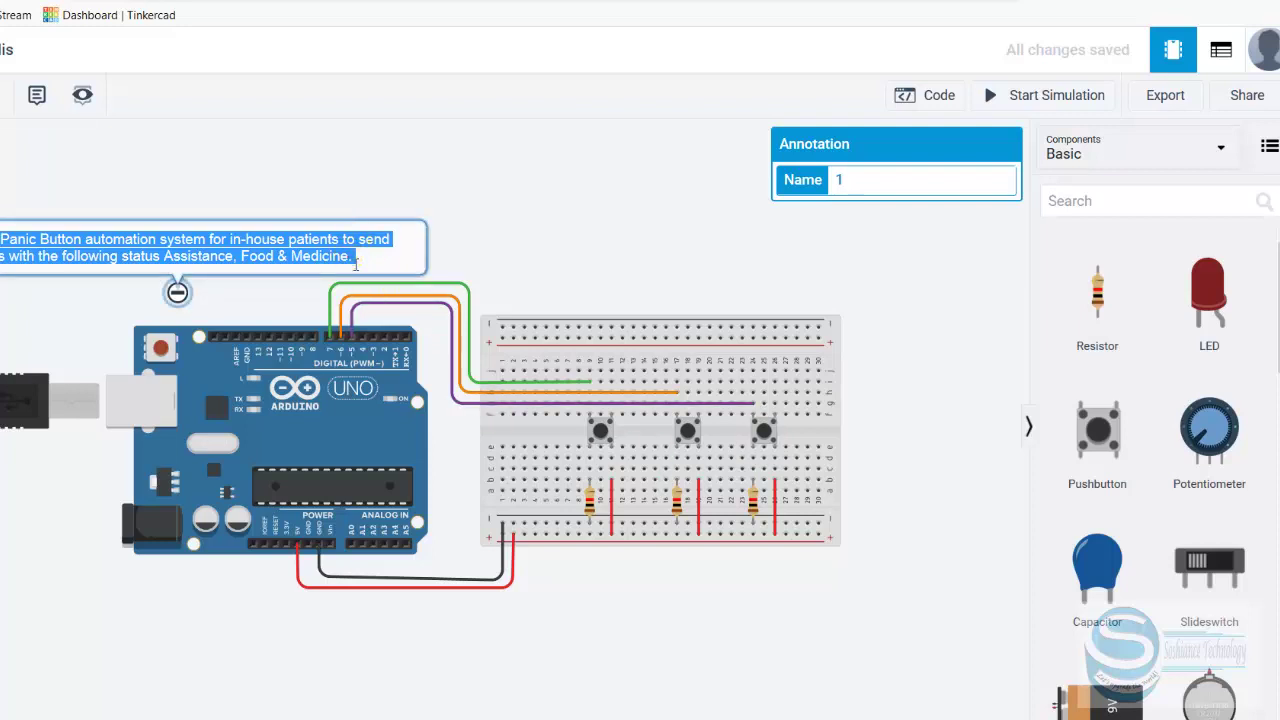
click(630, 226)
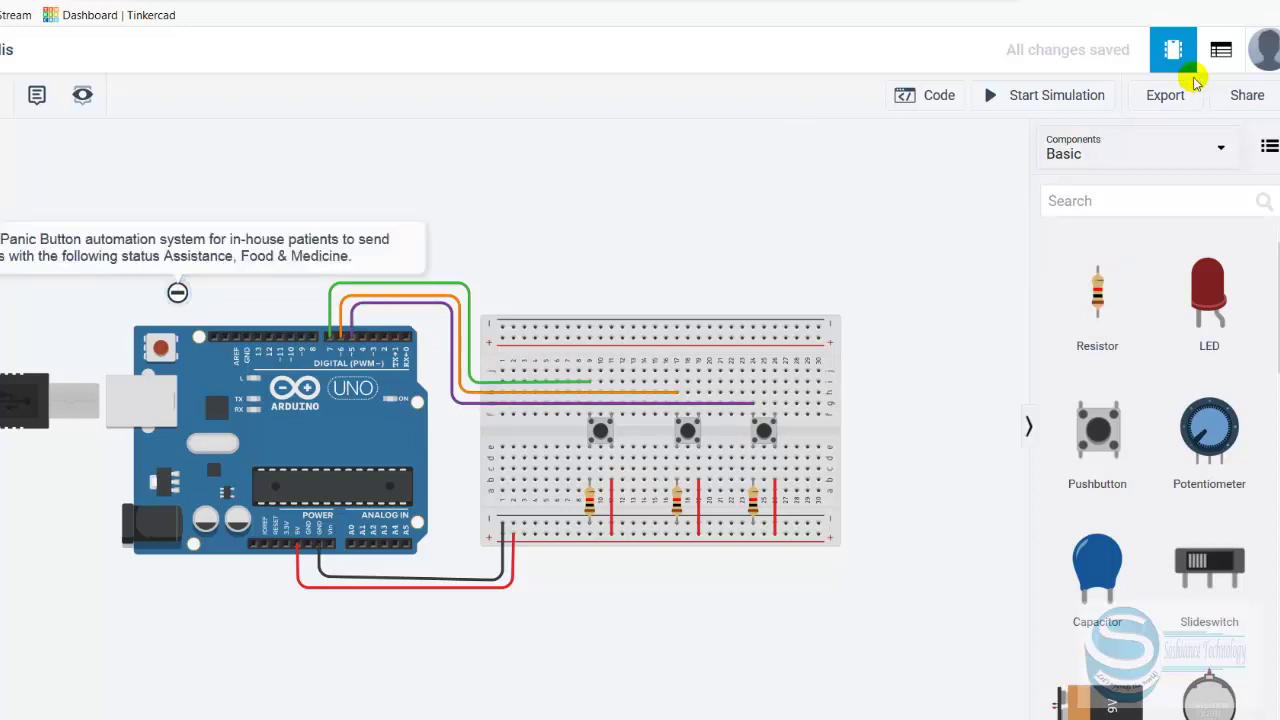
Step: Open the Arduino code editor, trash the default LED-blink blocks and confirm Blocks mode stays selected
click(938, 100)
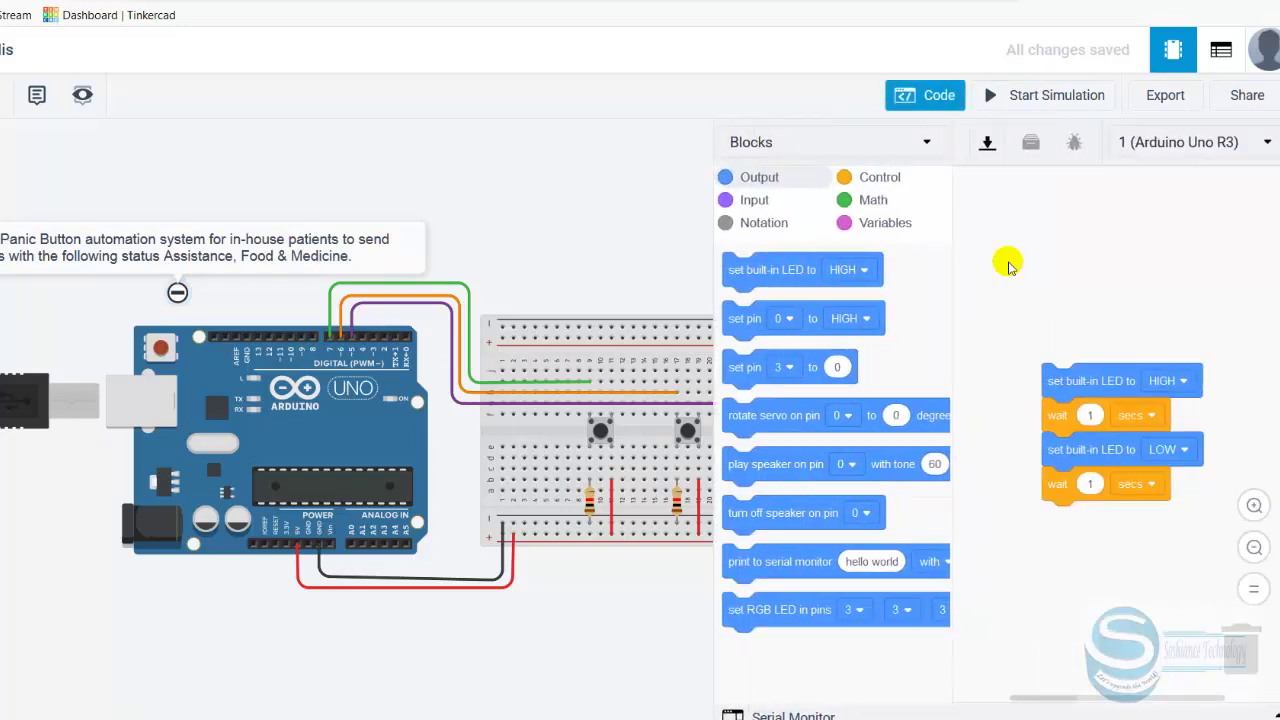
drag(1065, 392, 1245, 648)
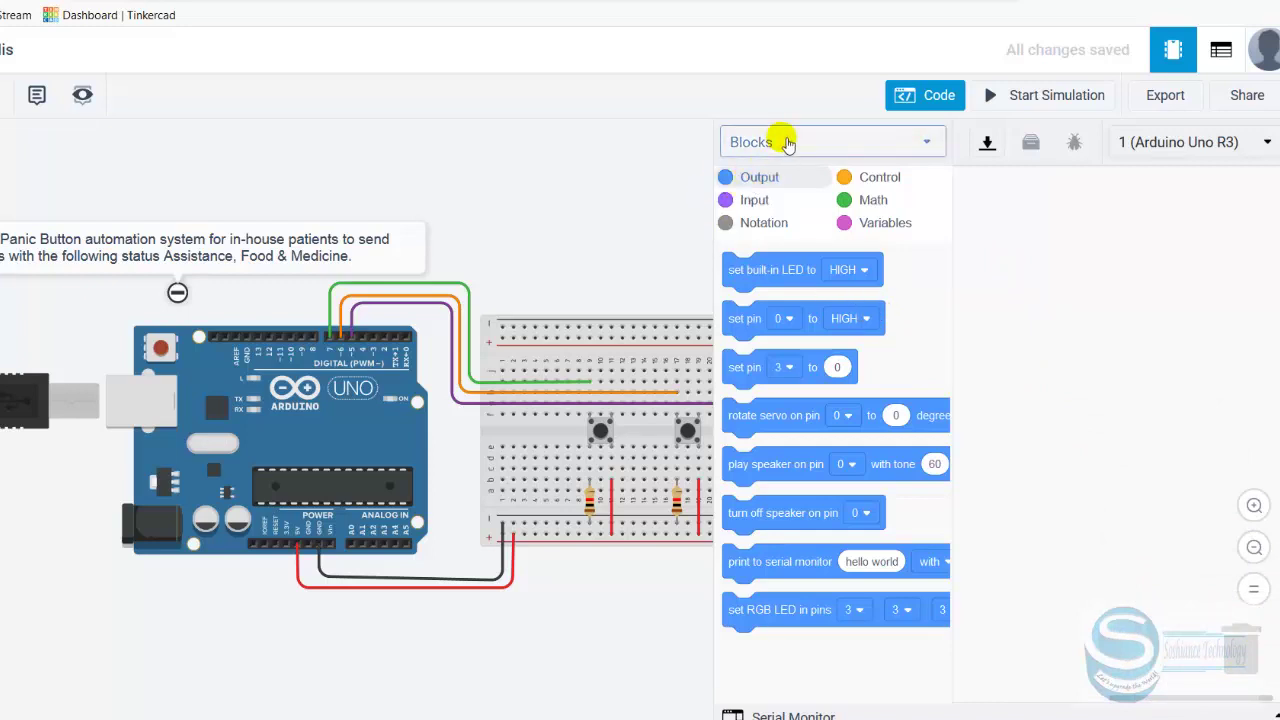
click(788, 145)
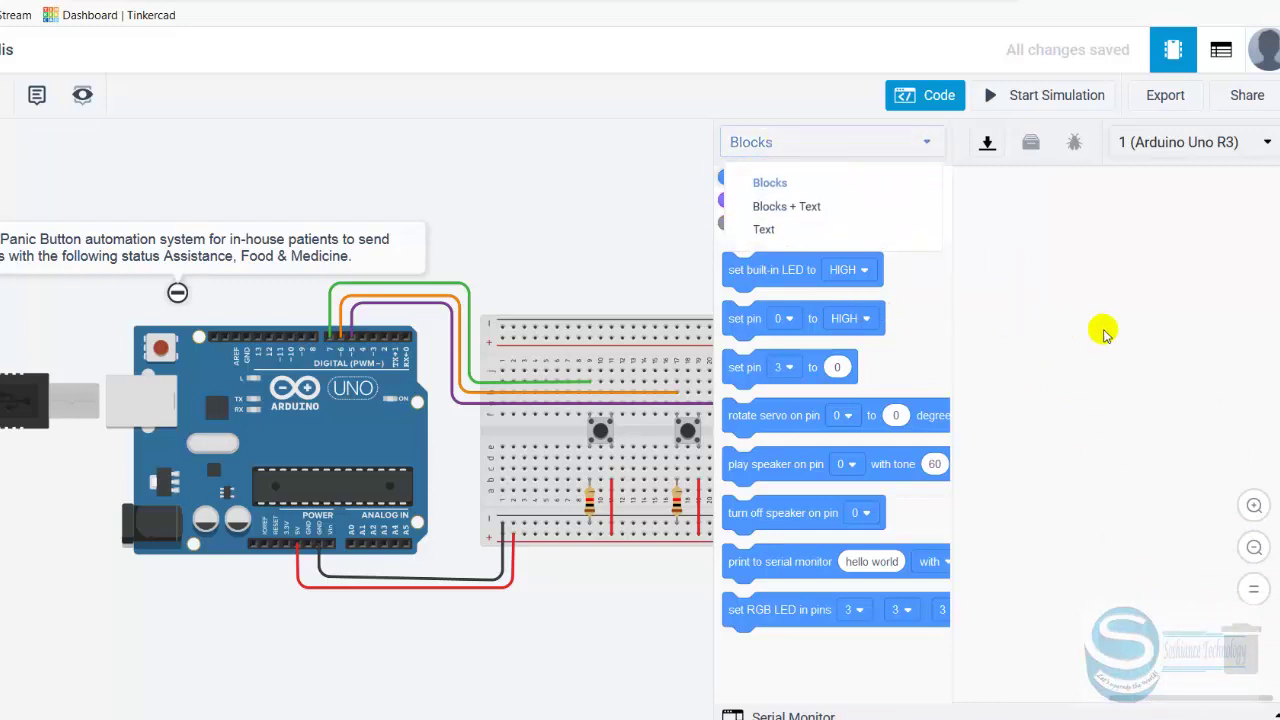
click(1133, 328)
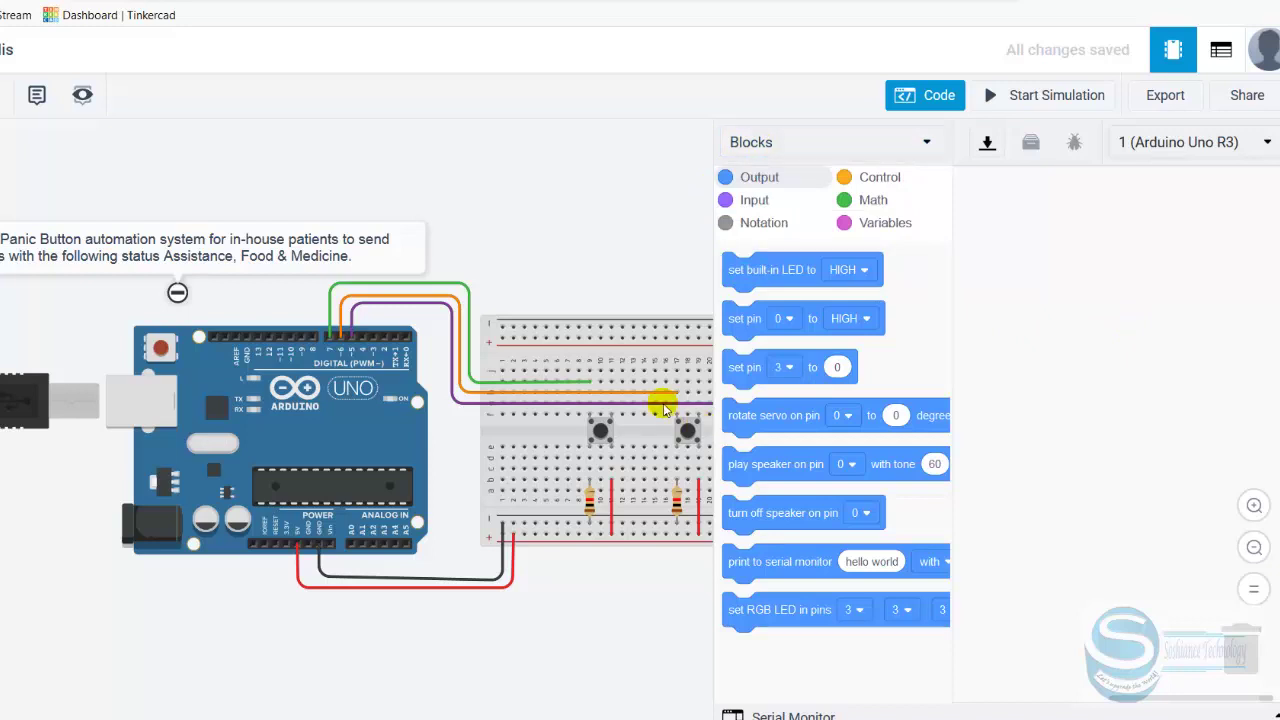
scroll(580, 509, down, 1)
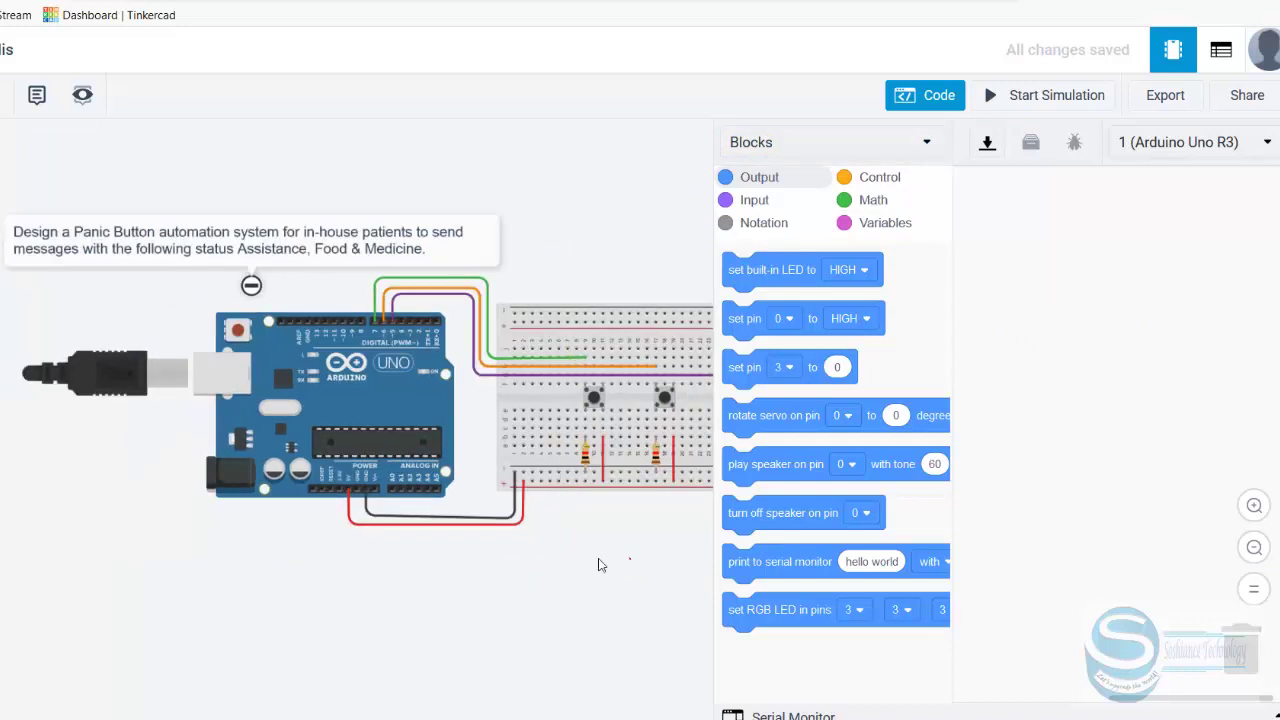
scroll(449, 537, down, 1)
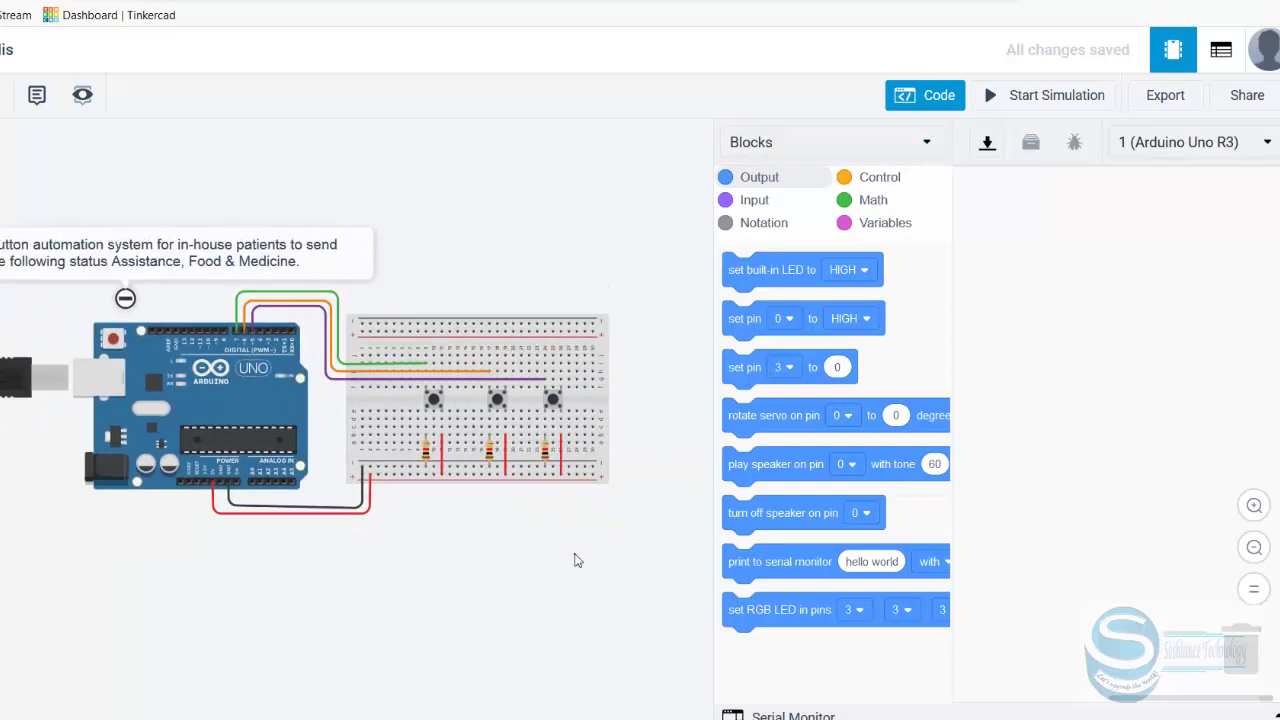
scroll(526, 557, down, 1)
scroll(526, 554, down, 1)
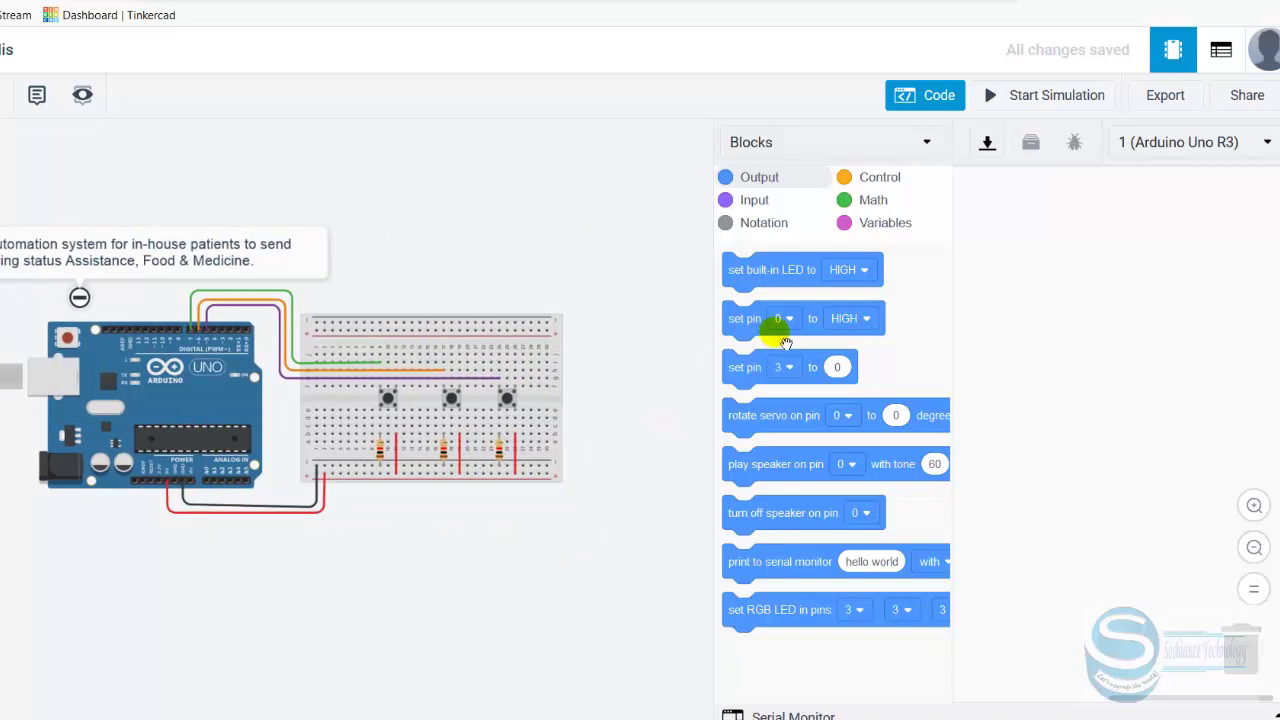
Step: Use Create variable in the Variables category to add VB1, VB2 and VB3
click(870, 232)
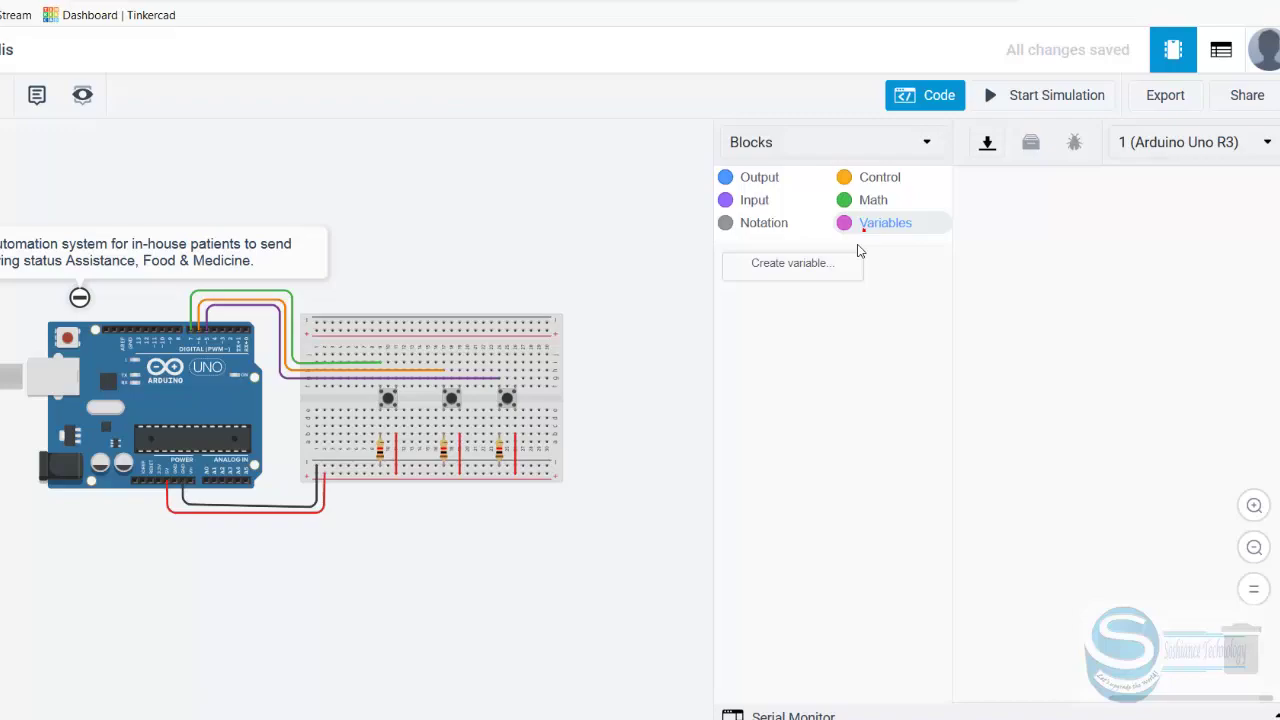
click(805, 266)
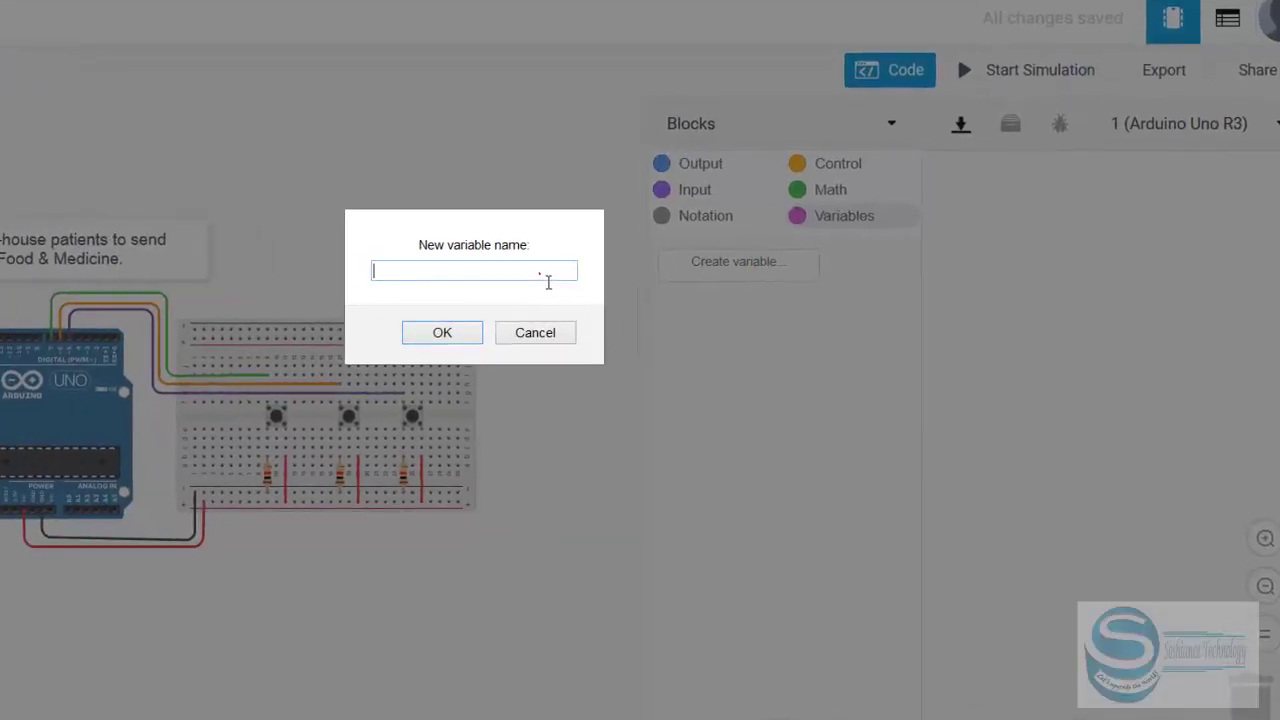
text(VB1)
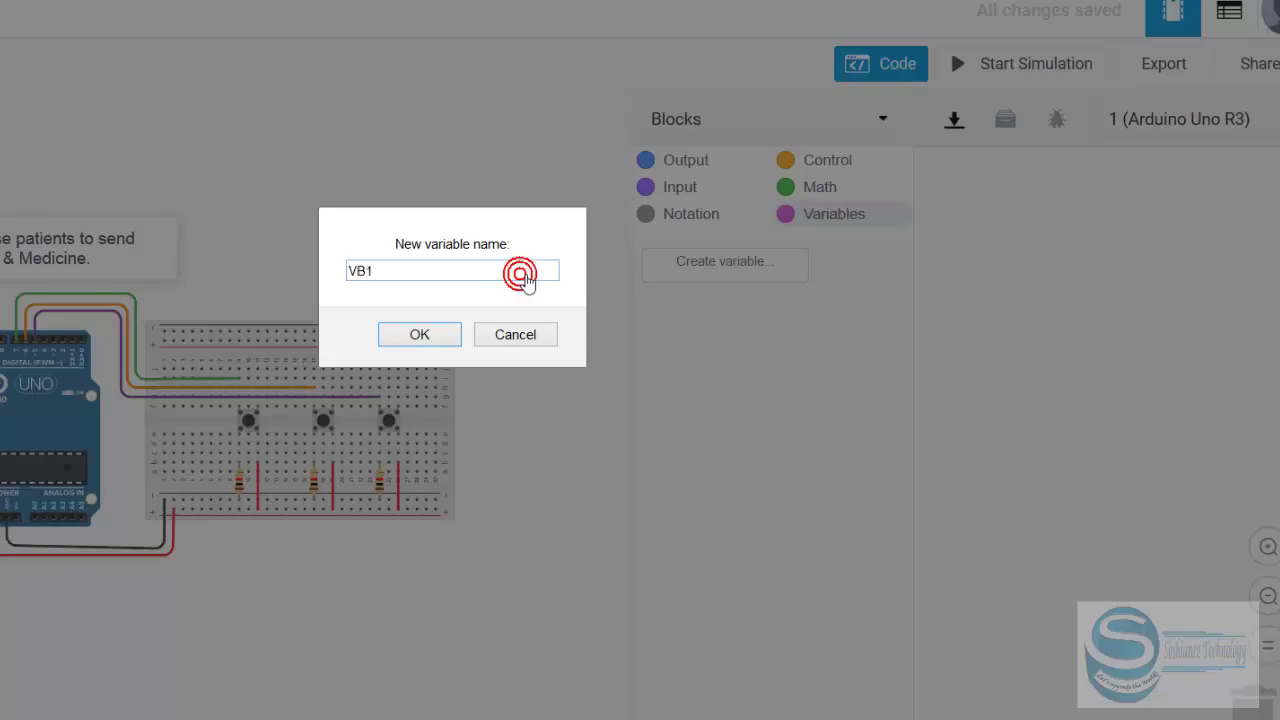
key(Return)
click(737, 264)
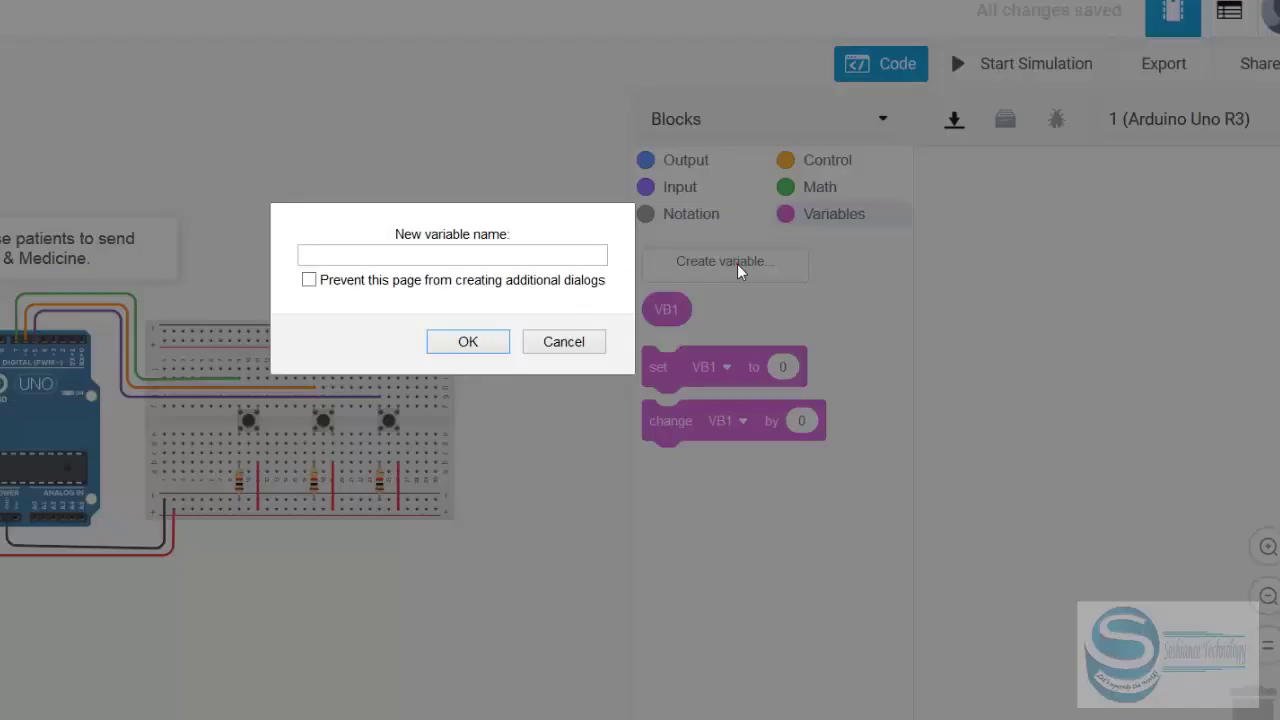
text(VB2)
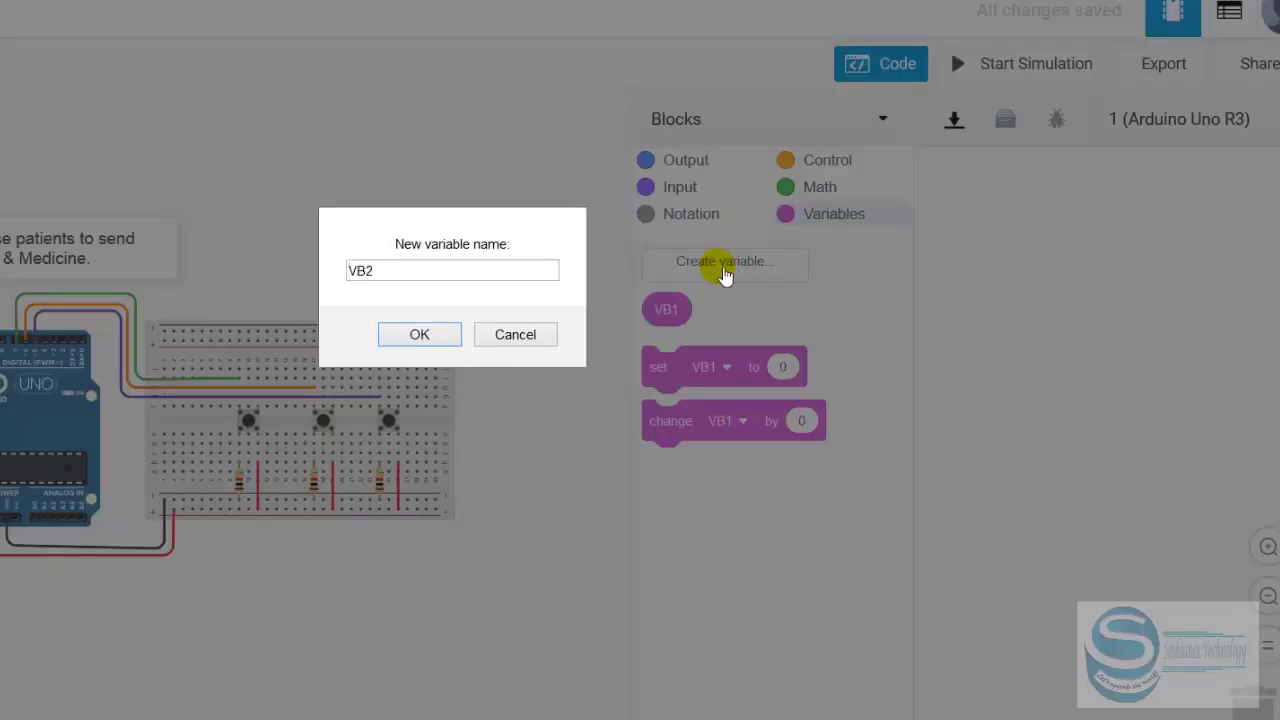
key(Return)
click(716, 261)
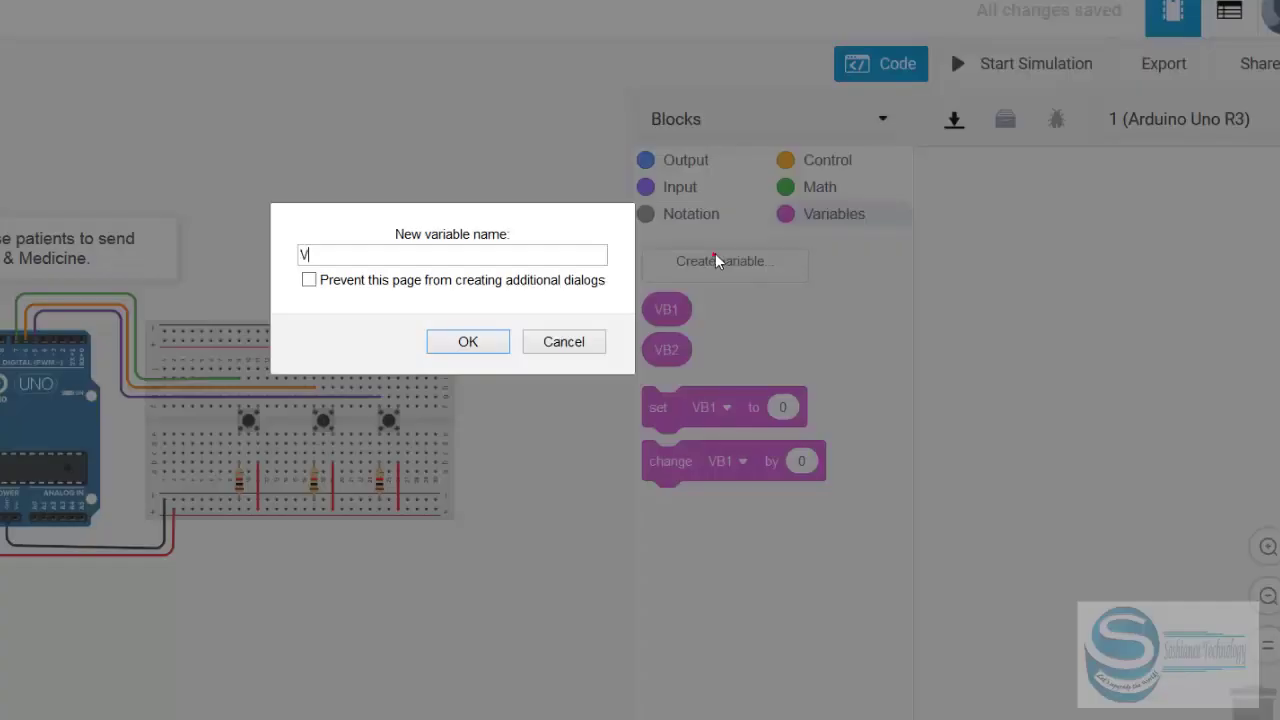
text(VB3)
key(Return)
click(718, 259)
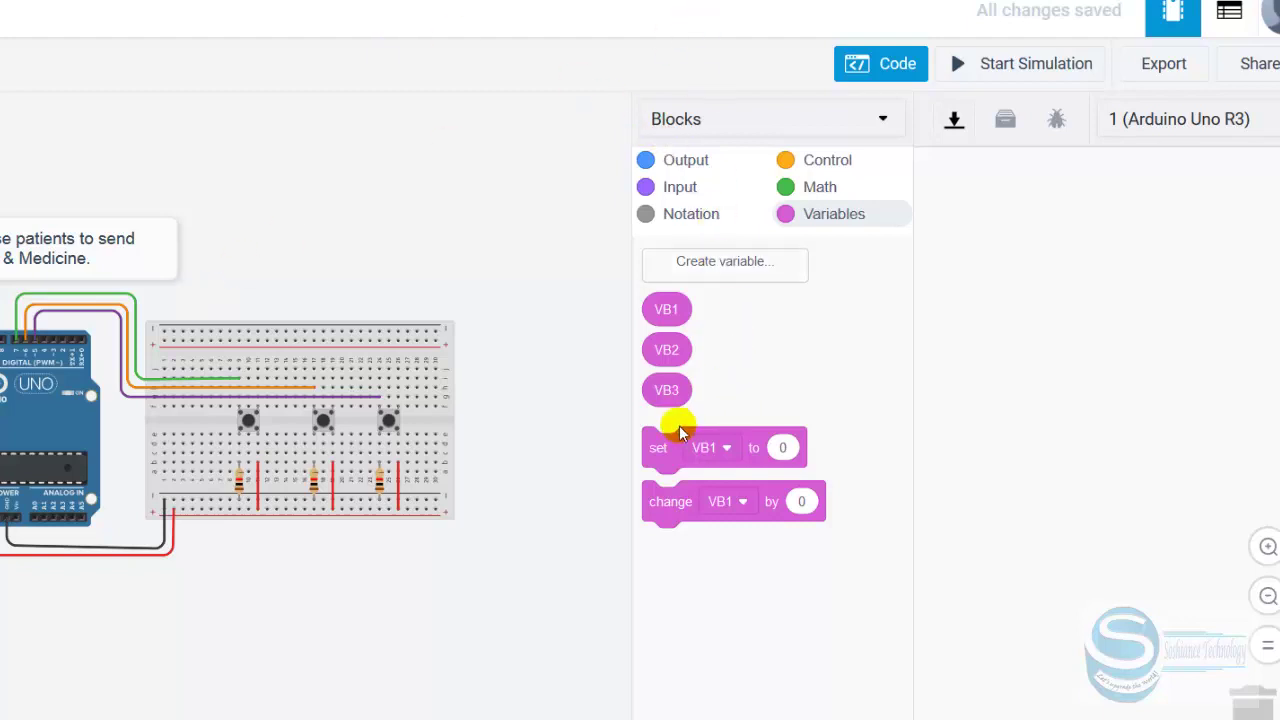
Step: Stack three 'set VB1 to 0' blocks in the workspace and bring up the Input blocks
click(657, 449)
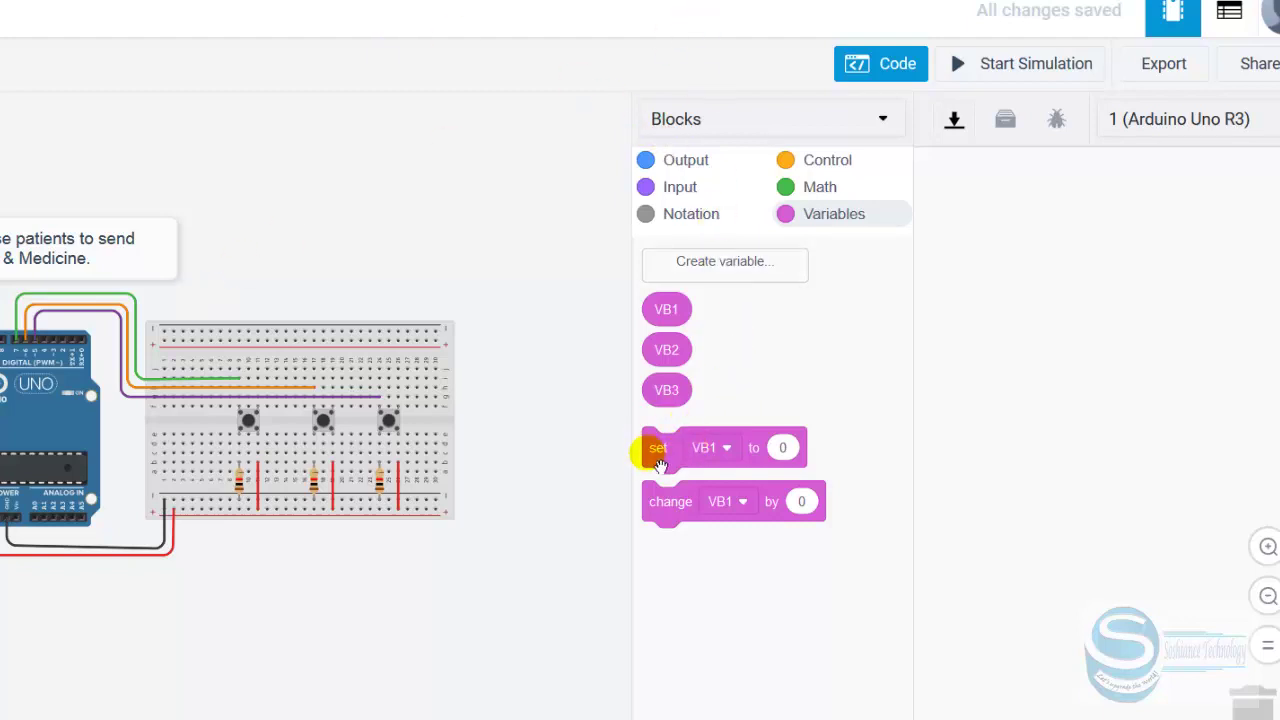
drag(660, 466, 970, 247)
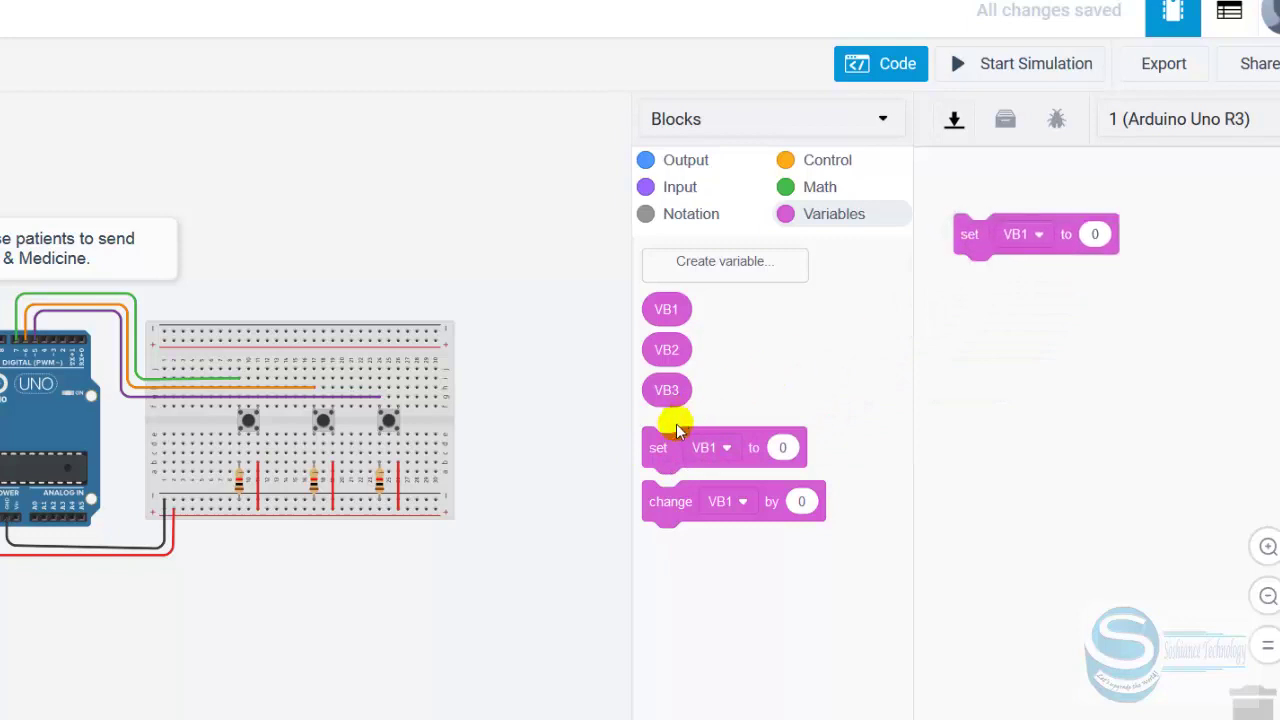
drag(690, 447, 963, 272)
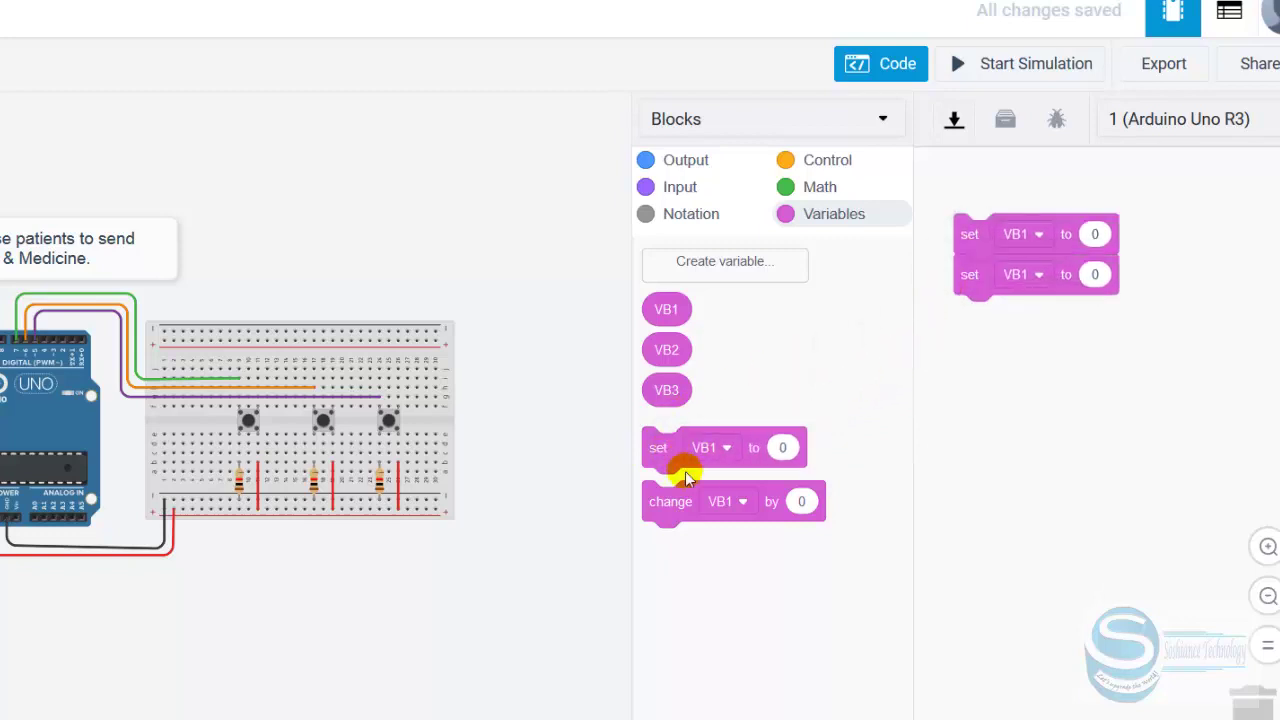
drag(666, 452, 971, 335)
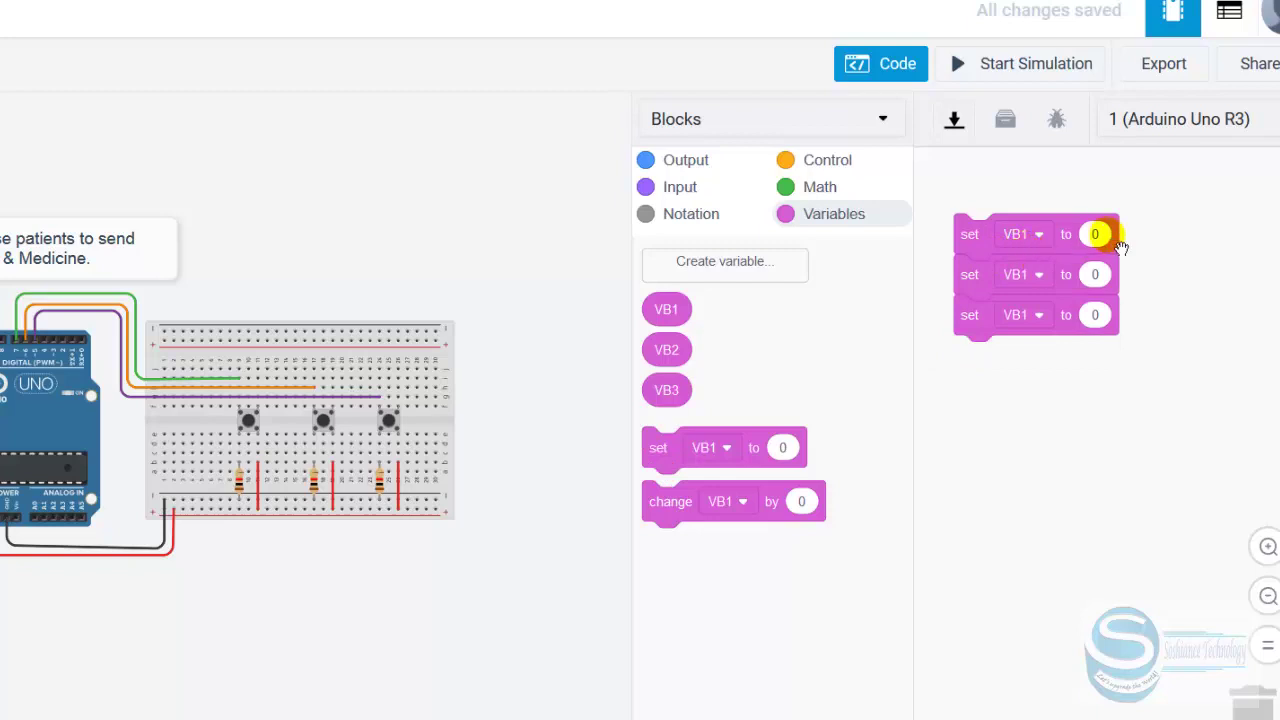
click(678, 198)
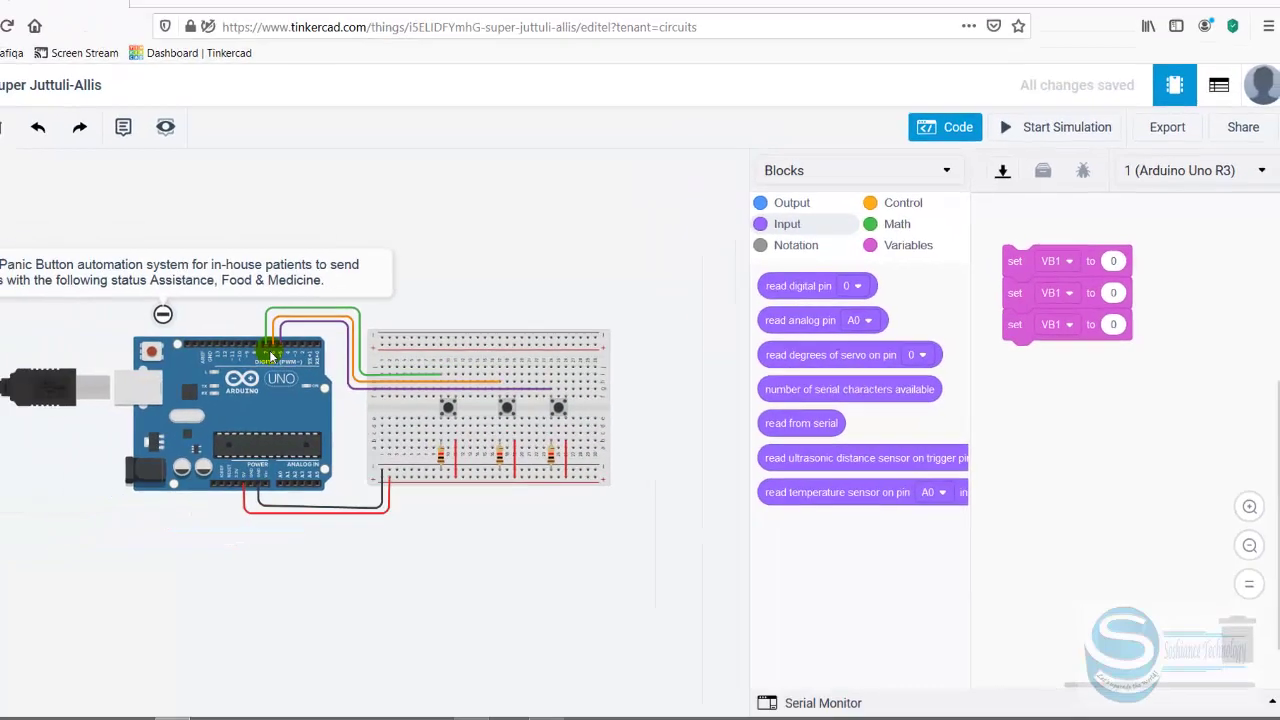
scroll(321, 356, up, 3)
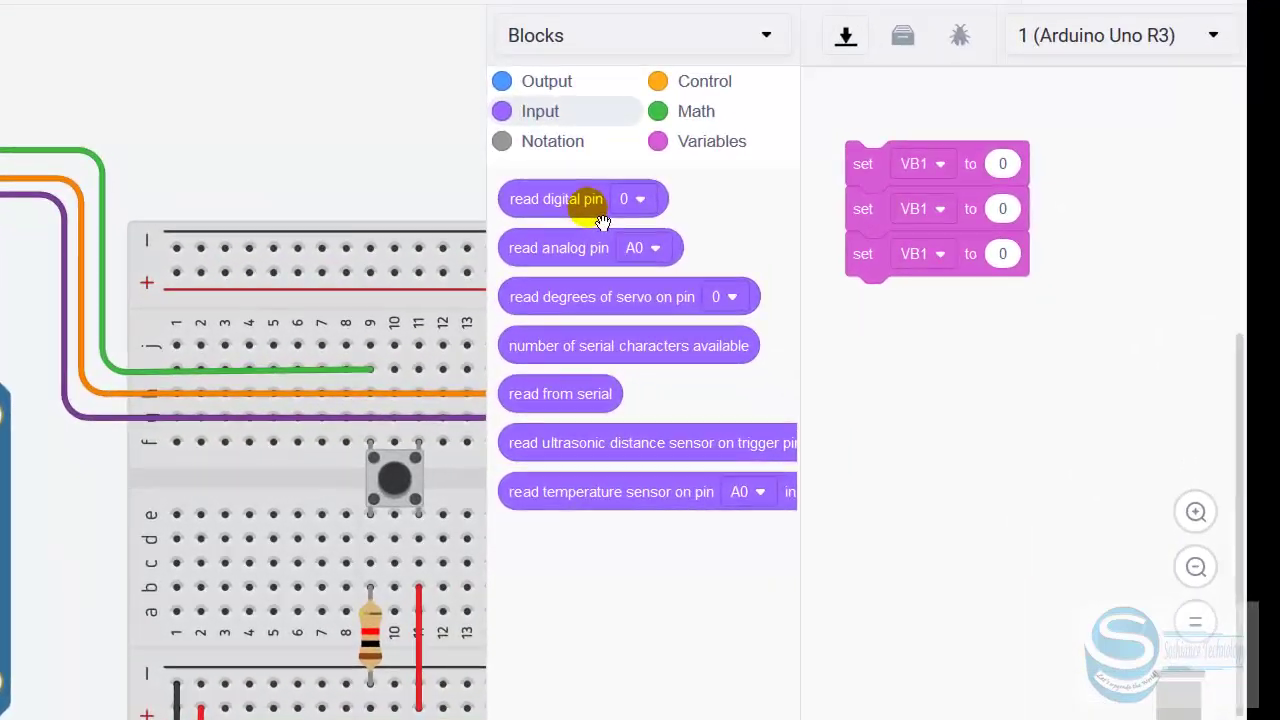
Step: Set VB1 to read digital pin 7 and the second block to set VB2 from pin 6
drag(603, 218, 1100, 168)
click(1111, 160)
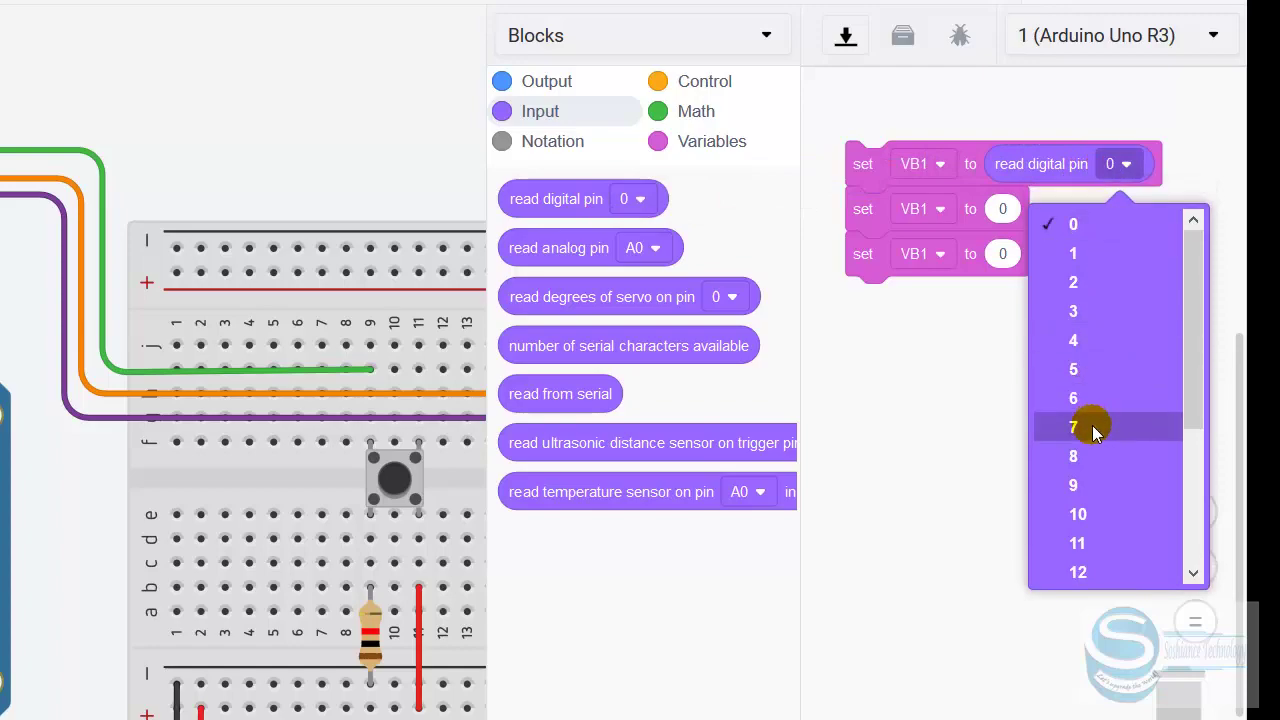
click(1092, 425)
click(922, 207)
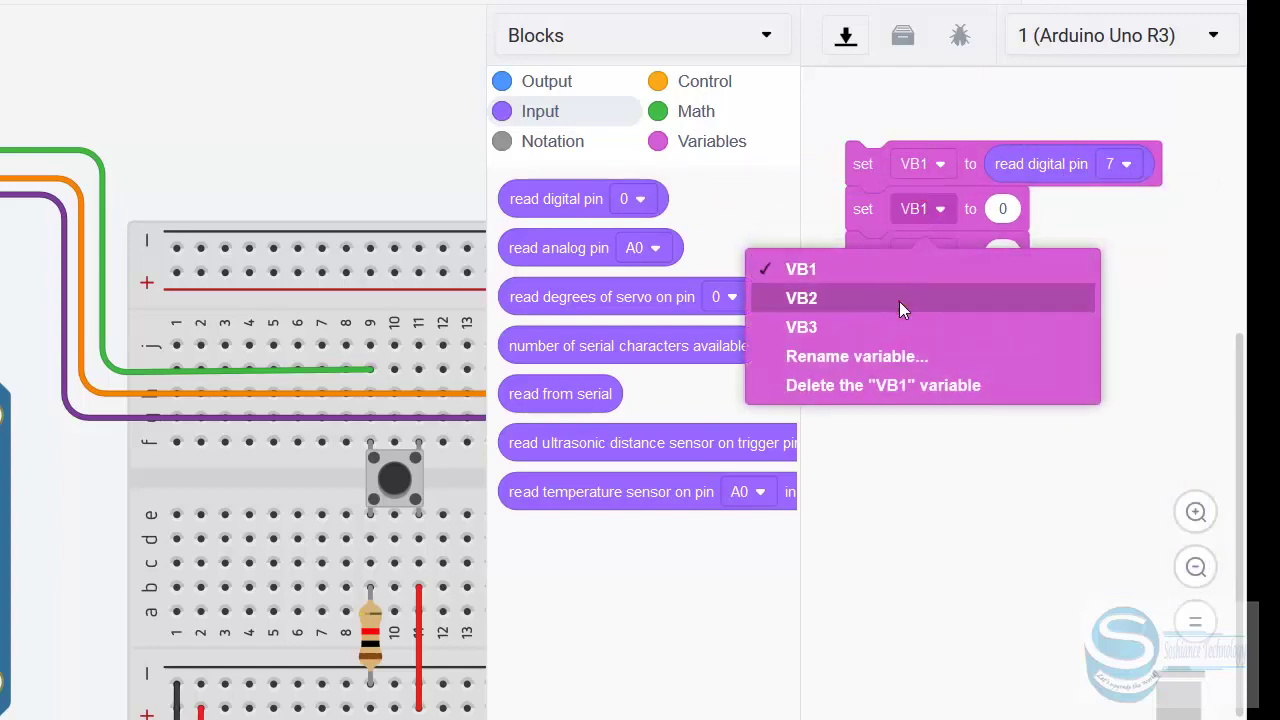
click(899, 301)
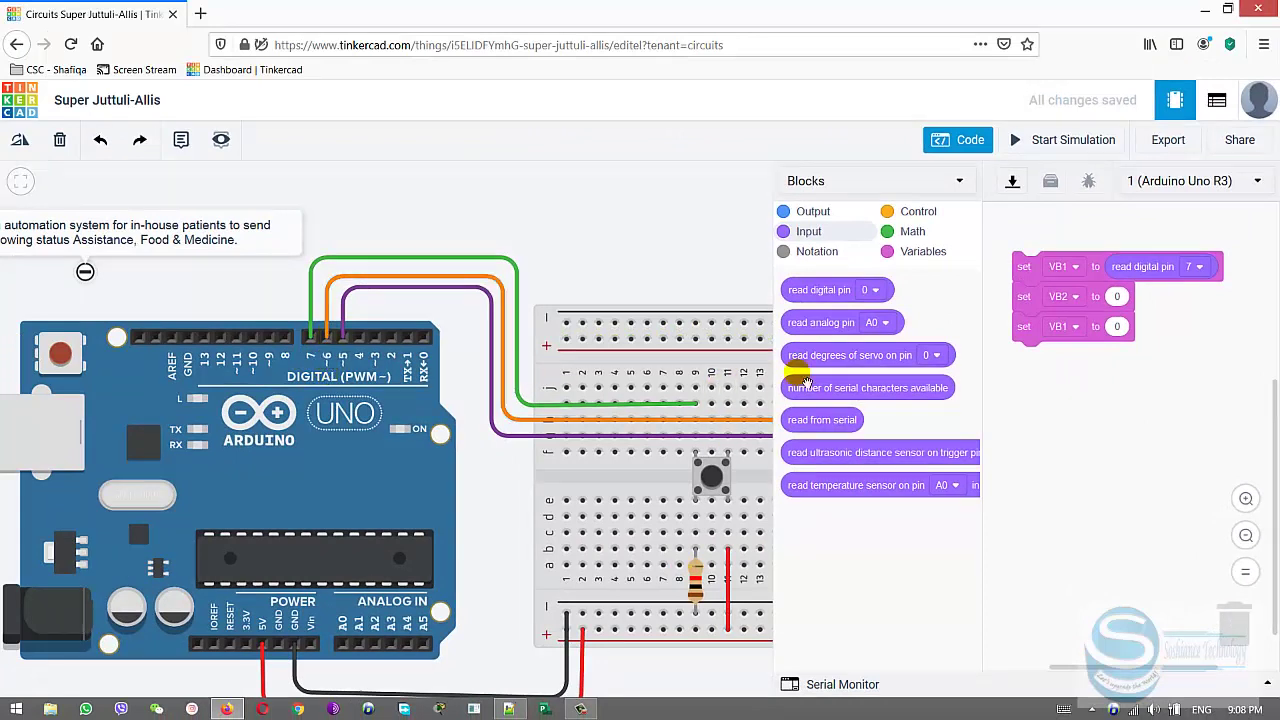
drag(829, 290, 1186, 310)
click(1196, 298)
click(1225, 447)
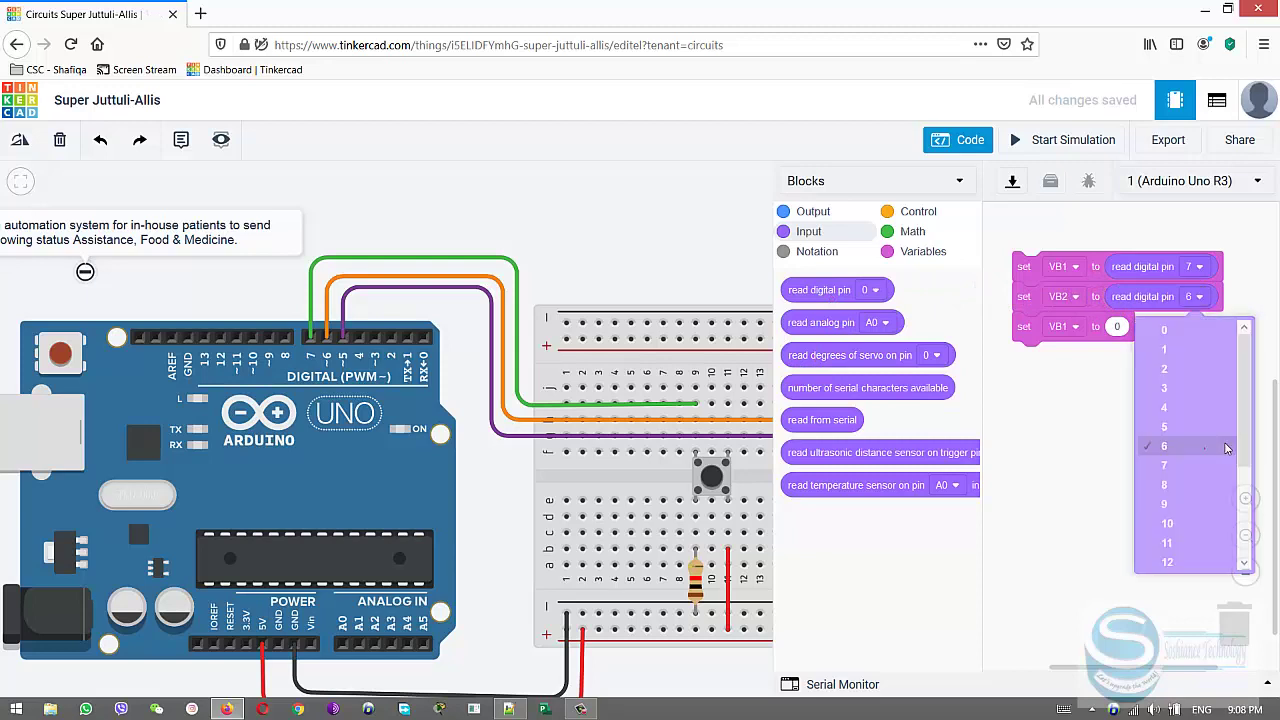
Step: Make the third block set VB3 from read digital pin 5
drag(808, 291, 1142, 350)
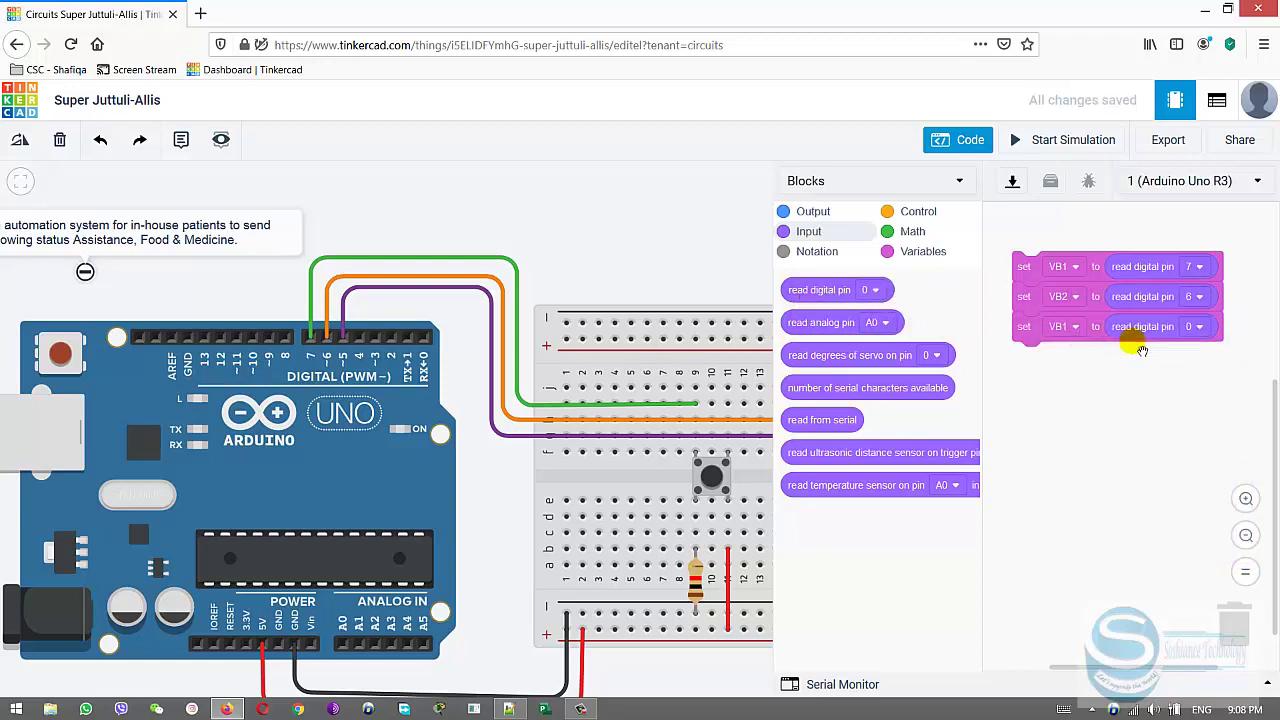
click(1066, 327)
click(1062, 400)
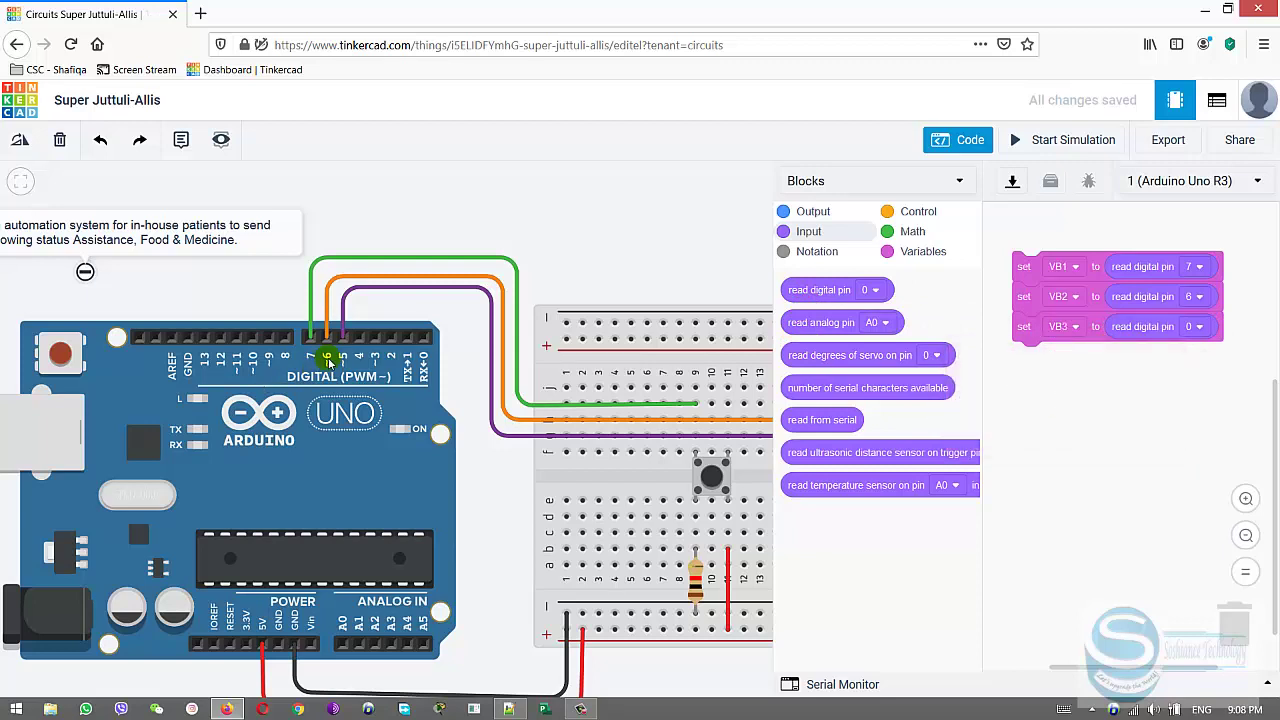
click(1192, 327)
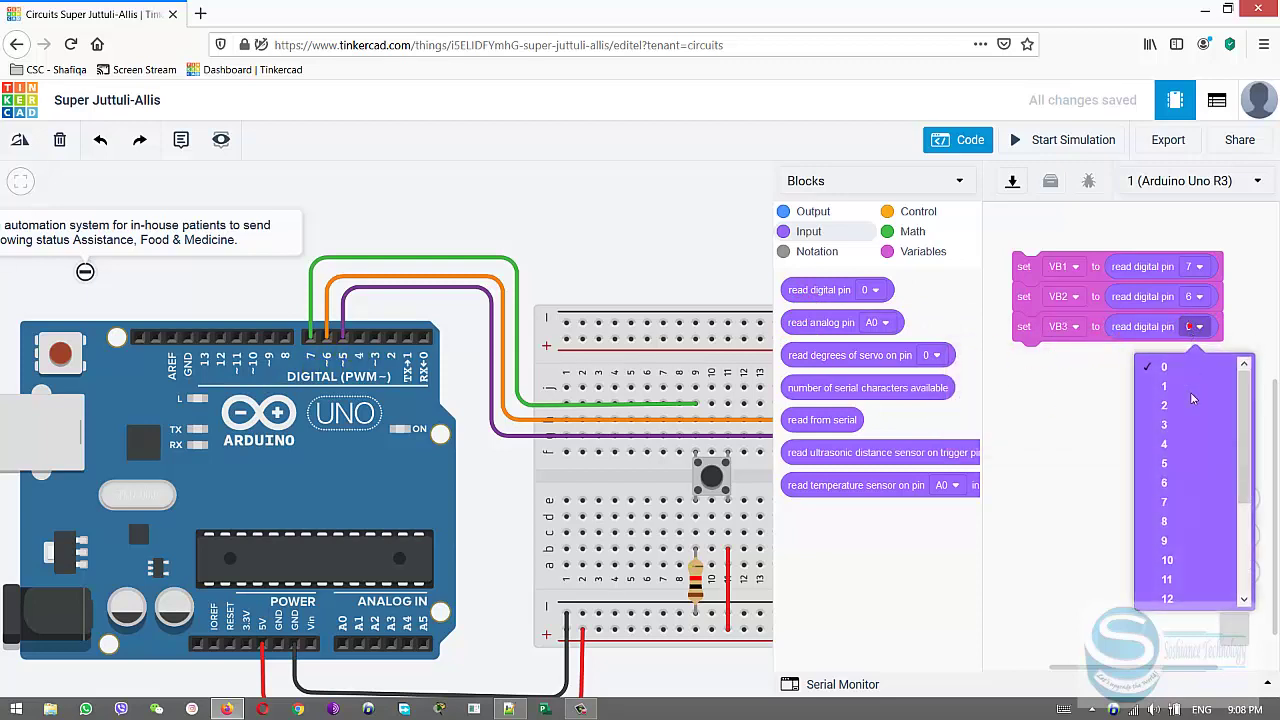
click(1178, 464)
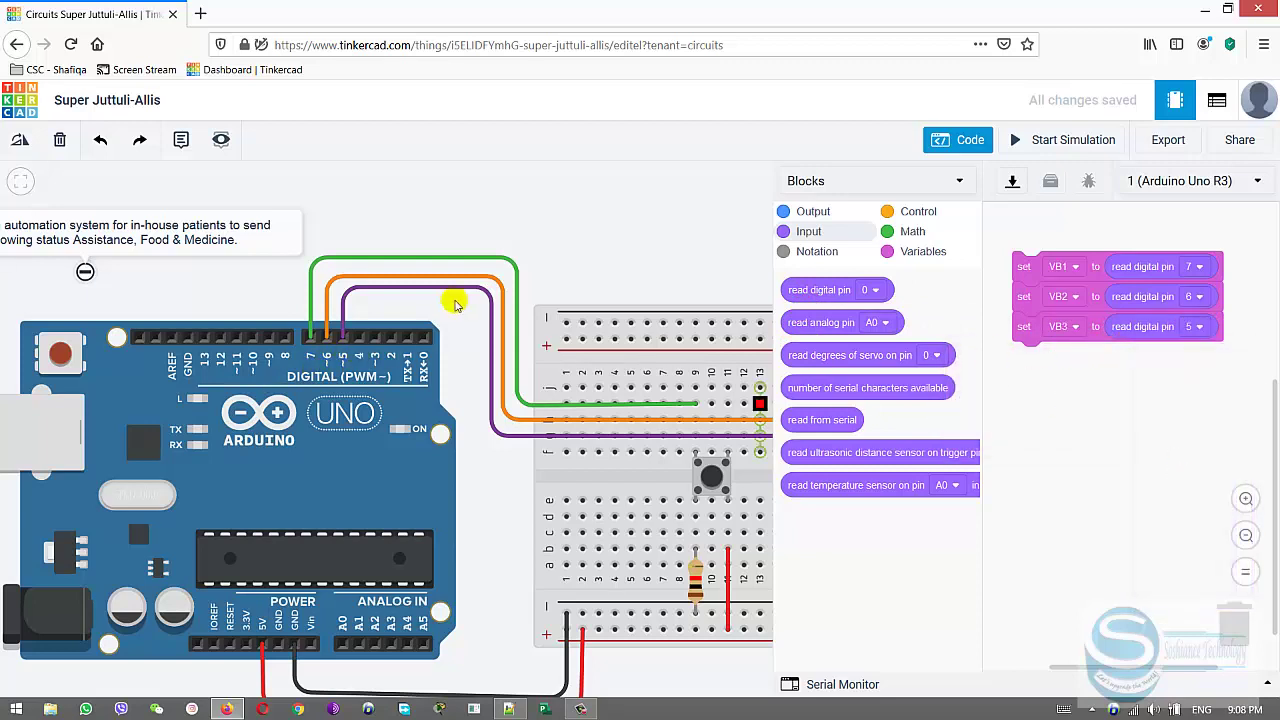
scroll(626, 234, down, 1)
scroll(613, 344, down, 1)
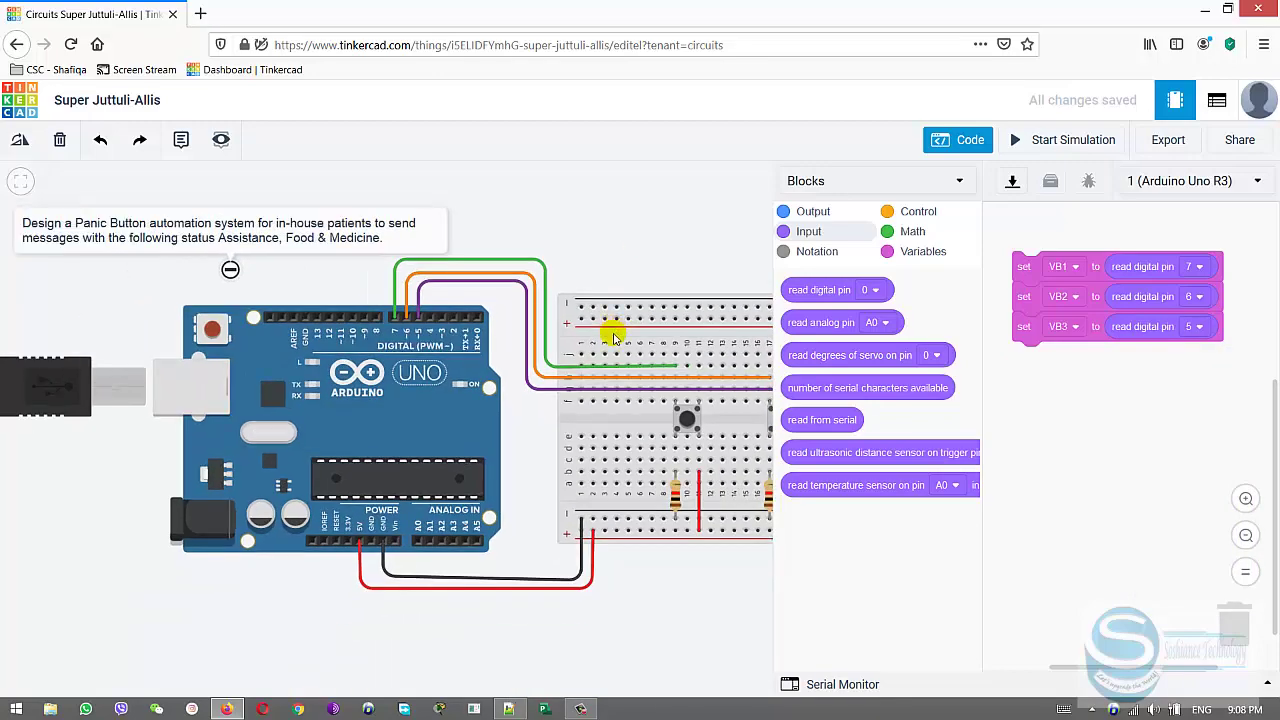
scroll(655, 529, down, 3)
drag(560, 517, 437, 489)
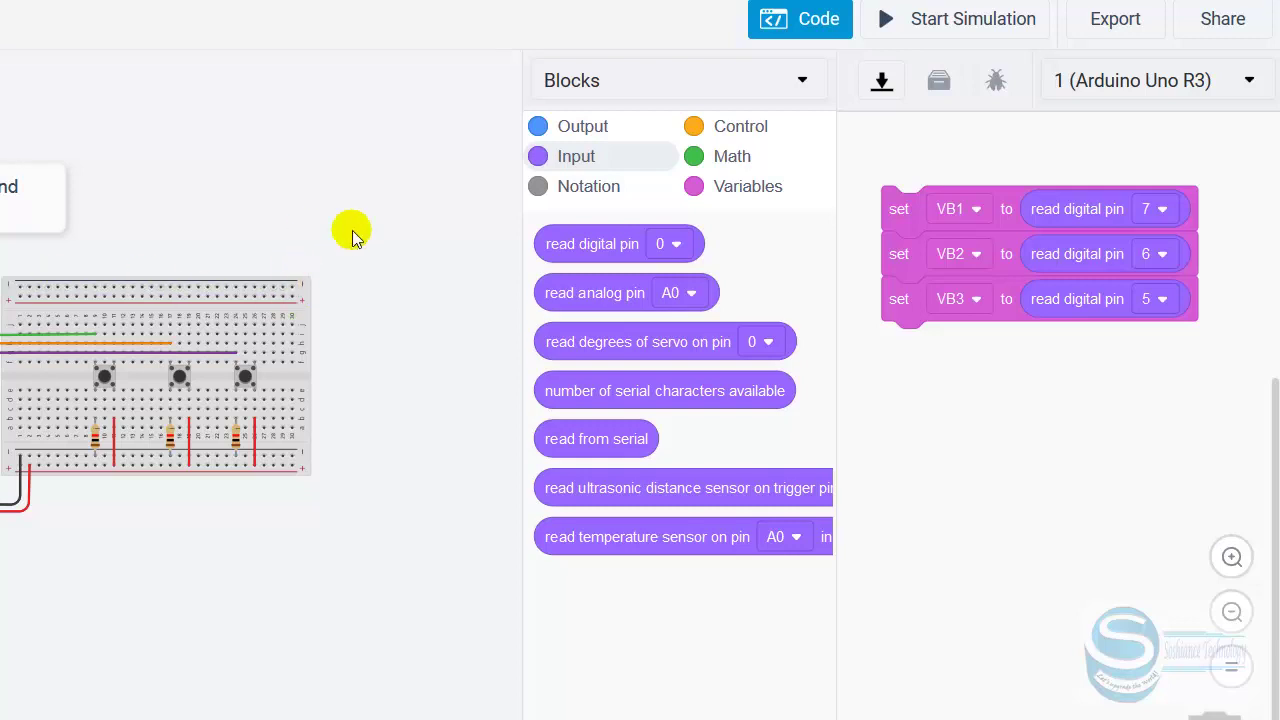
Step: Stack three 'if then' blocks beneath the set blocks
click(722, 128)
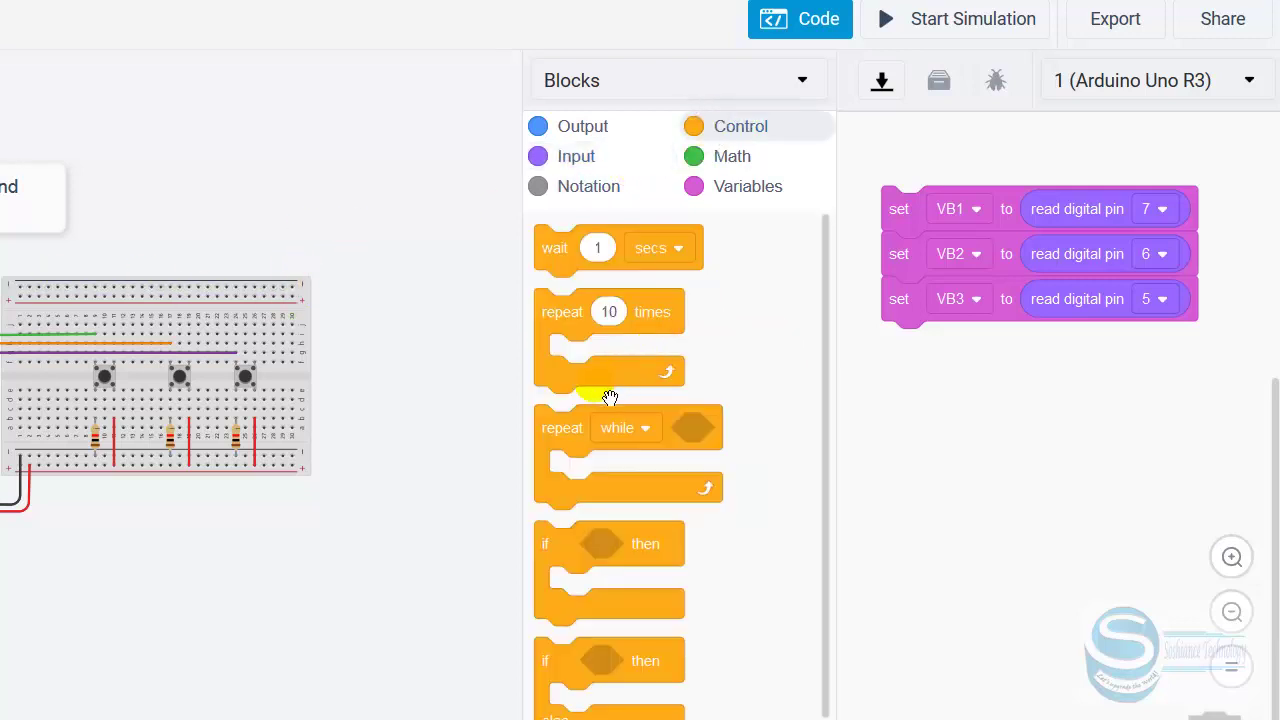
drag(575, 550, 916, 362)
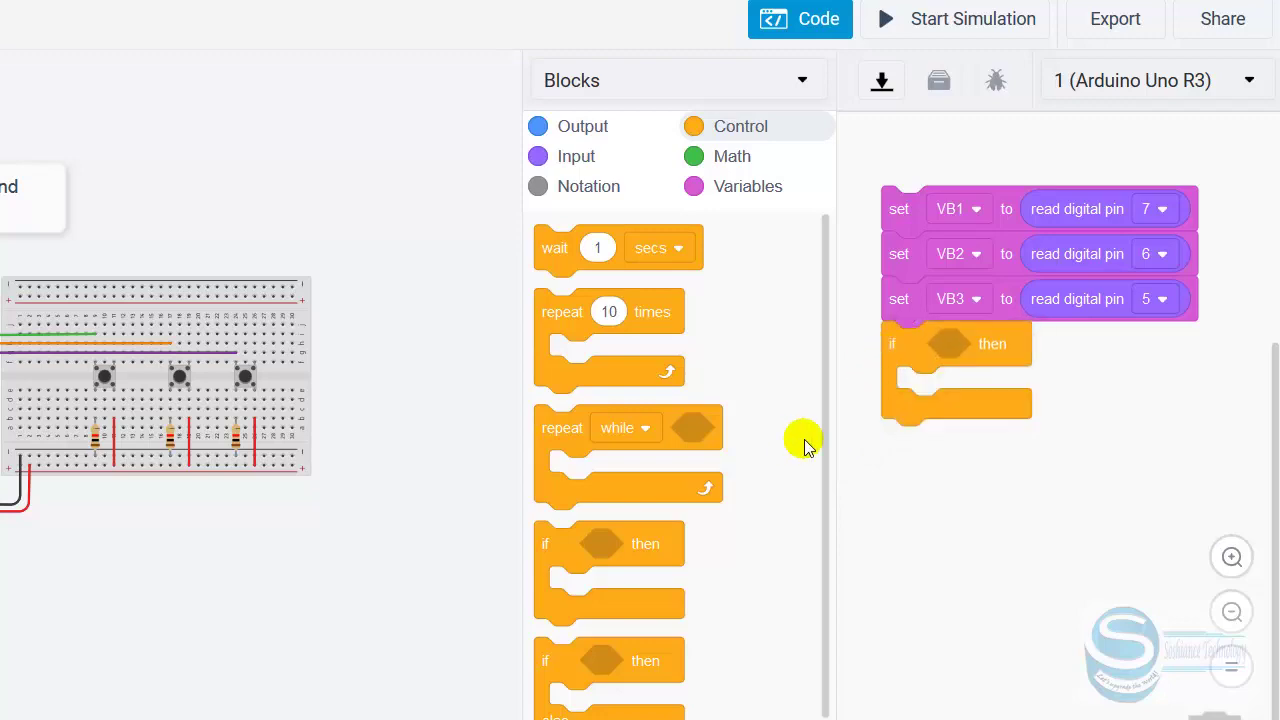
drag(547, 558, 983, 476)
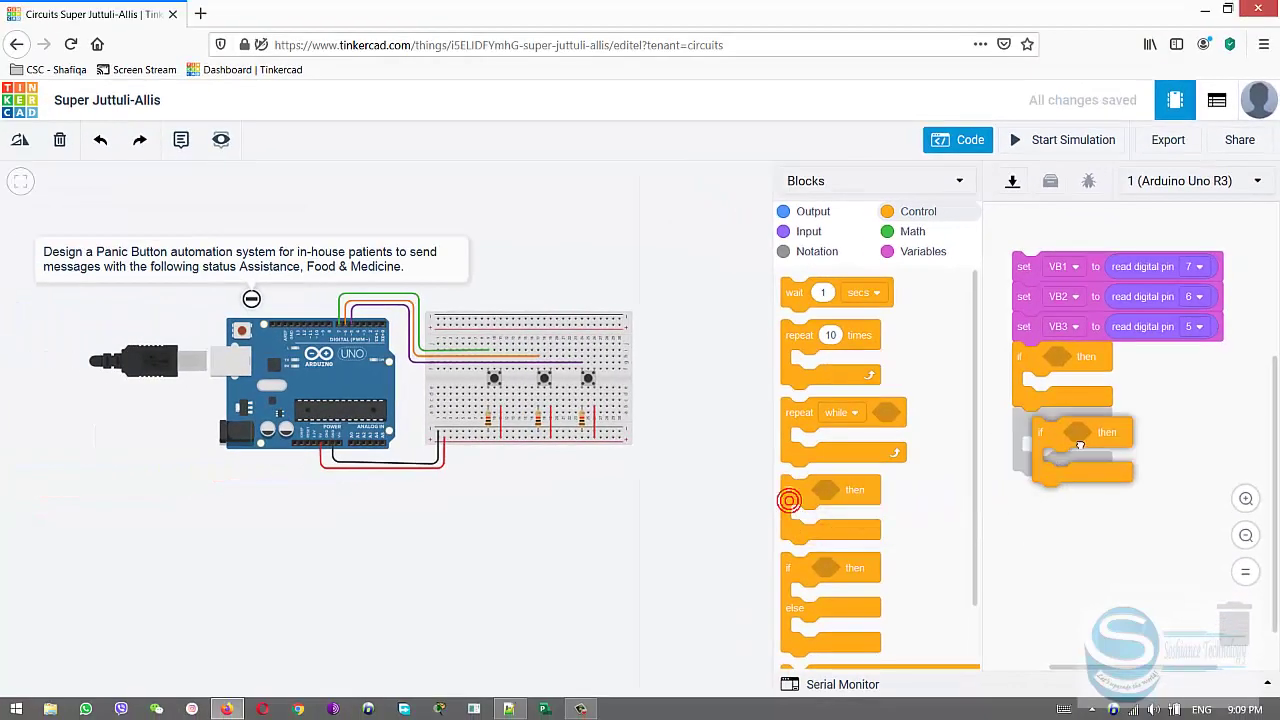
drag(1079, 445, 1079, 446)
click(812, 231)
Step: Give the first if the condition VB1 = 1
click(889, 233)
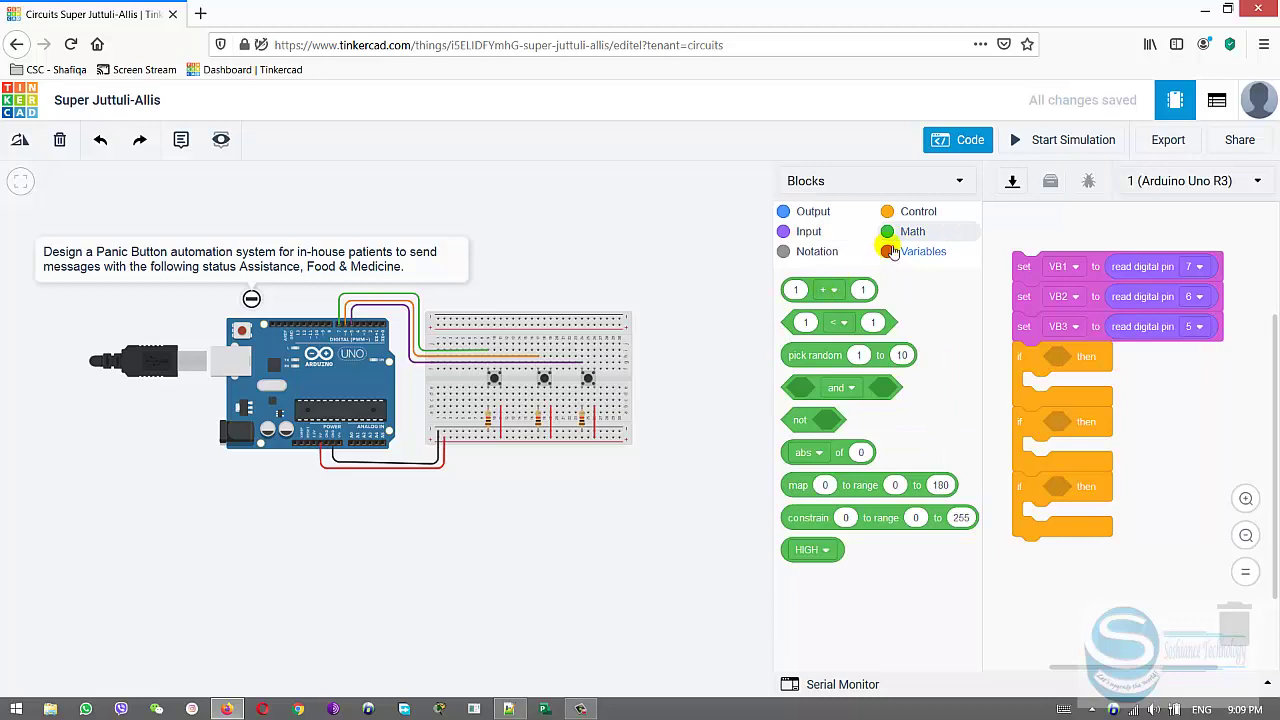
drag(800, 326, 1048, 358)
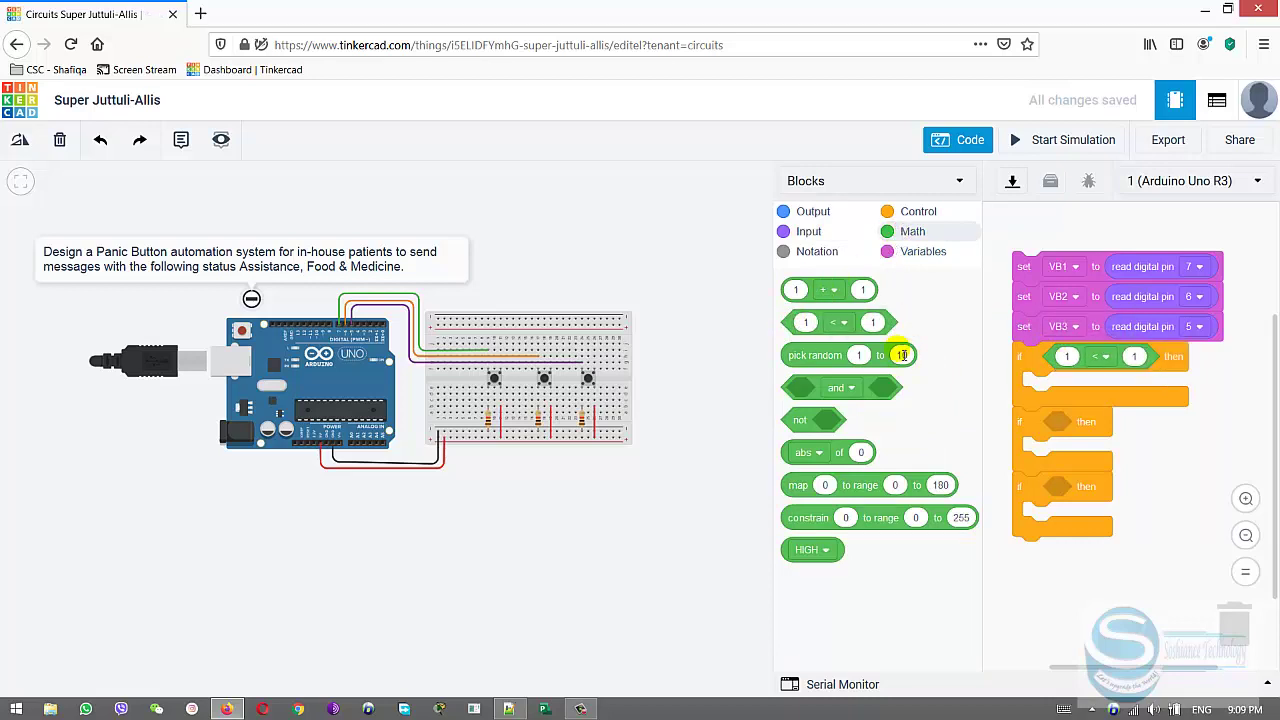
click(906, 258)
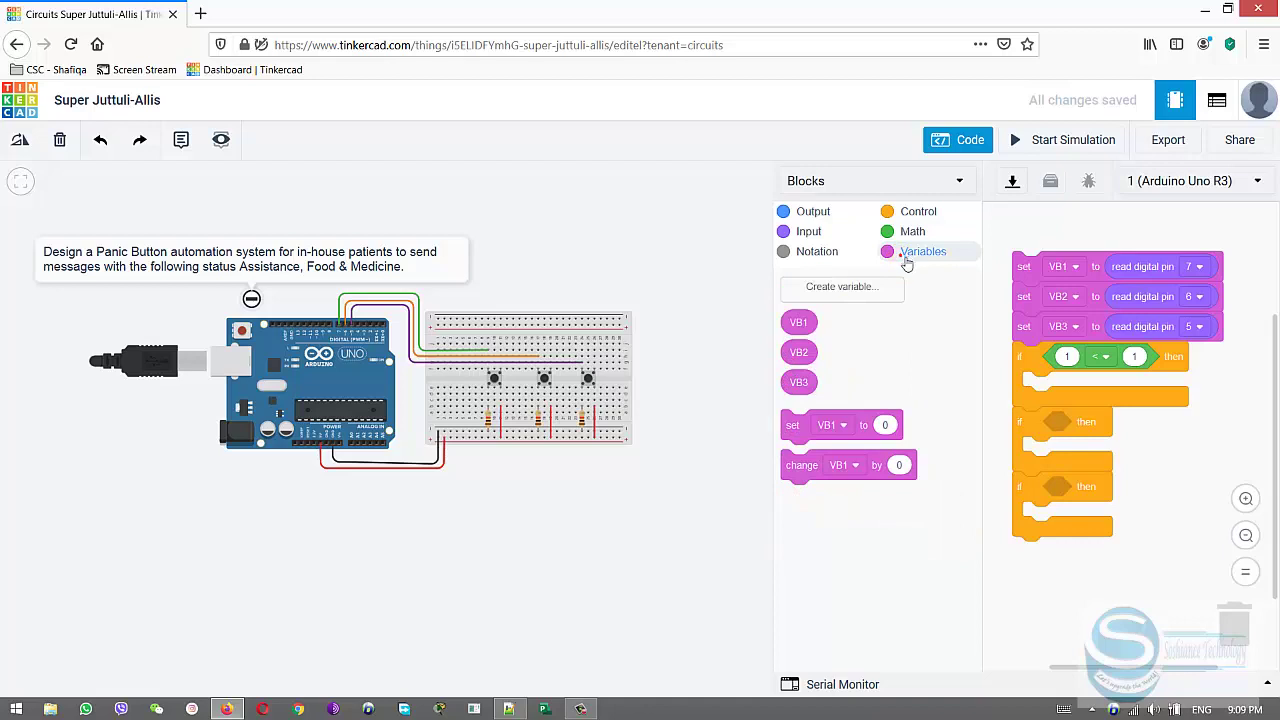
drag(799, 322, 1075, 360)
click(1124, 366)
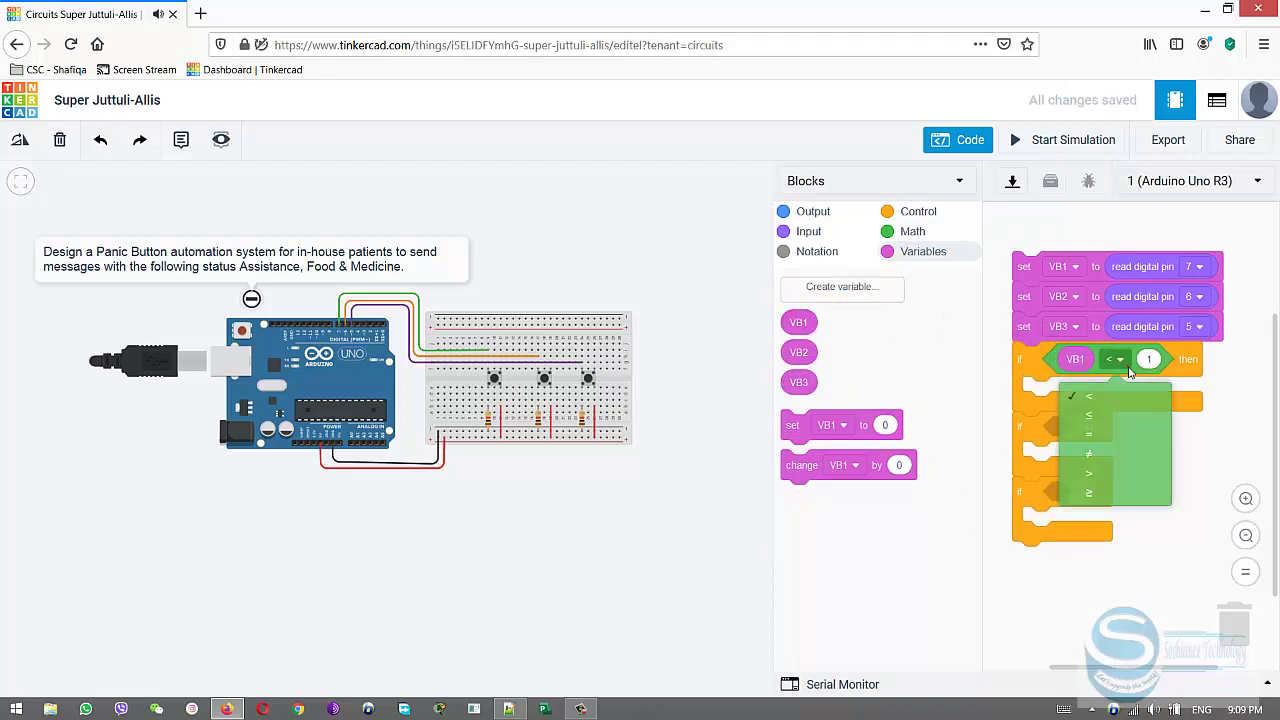
click(1111, 438)
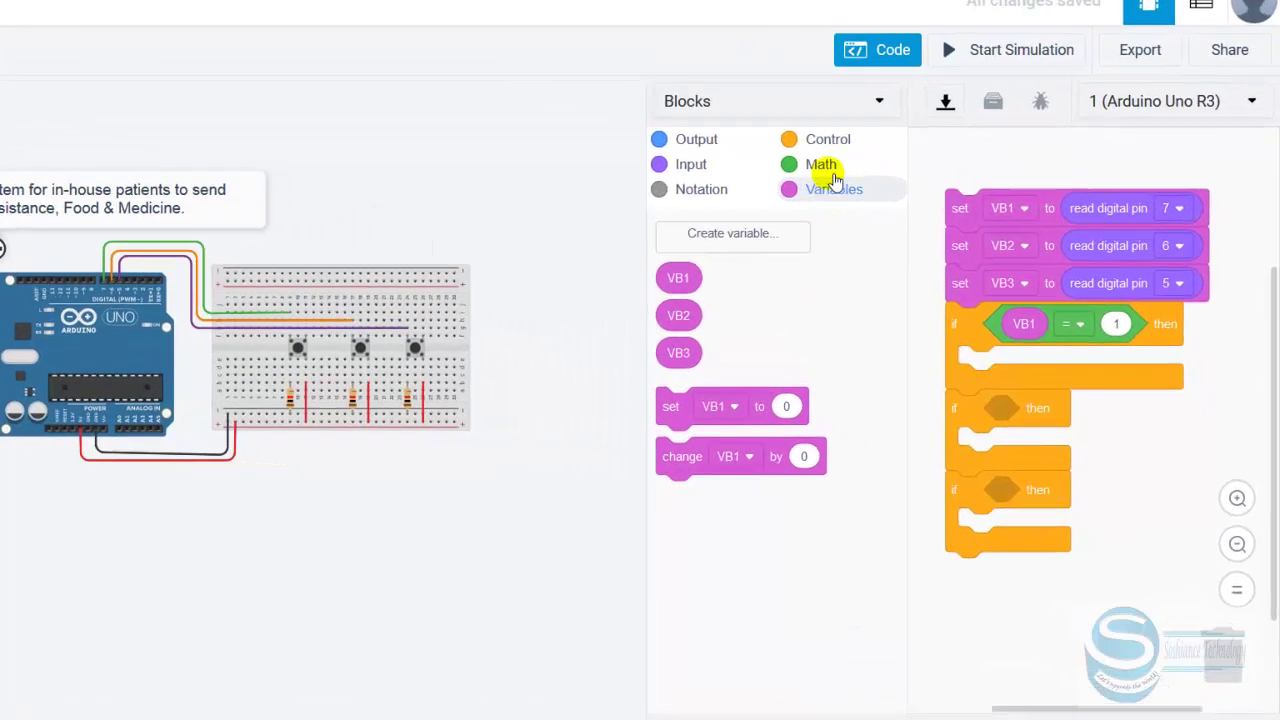
Step: Give the second and third ifs the conditions VB2 = 1 and VB3 = 1
click(833, 176)
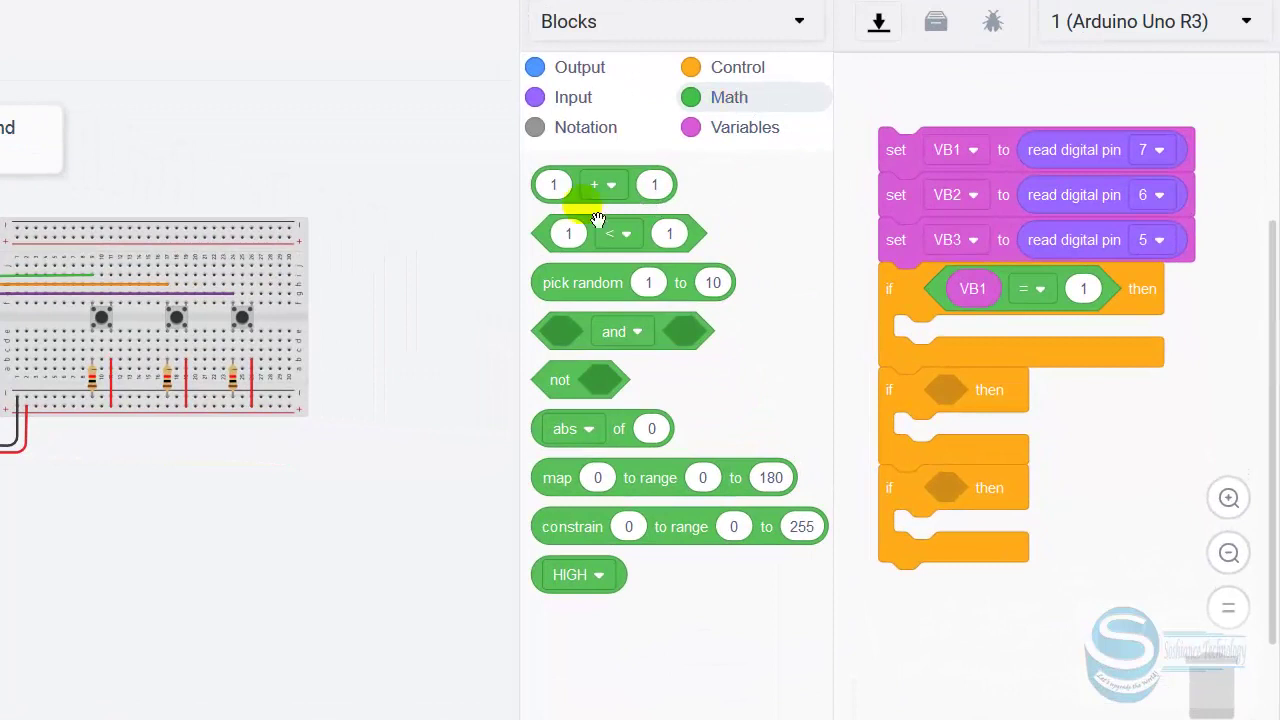
drag(692, 271, 878, 289)
drag(797, 248, 849, 243)
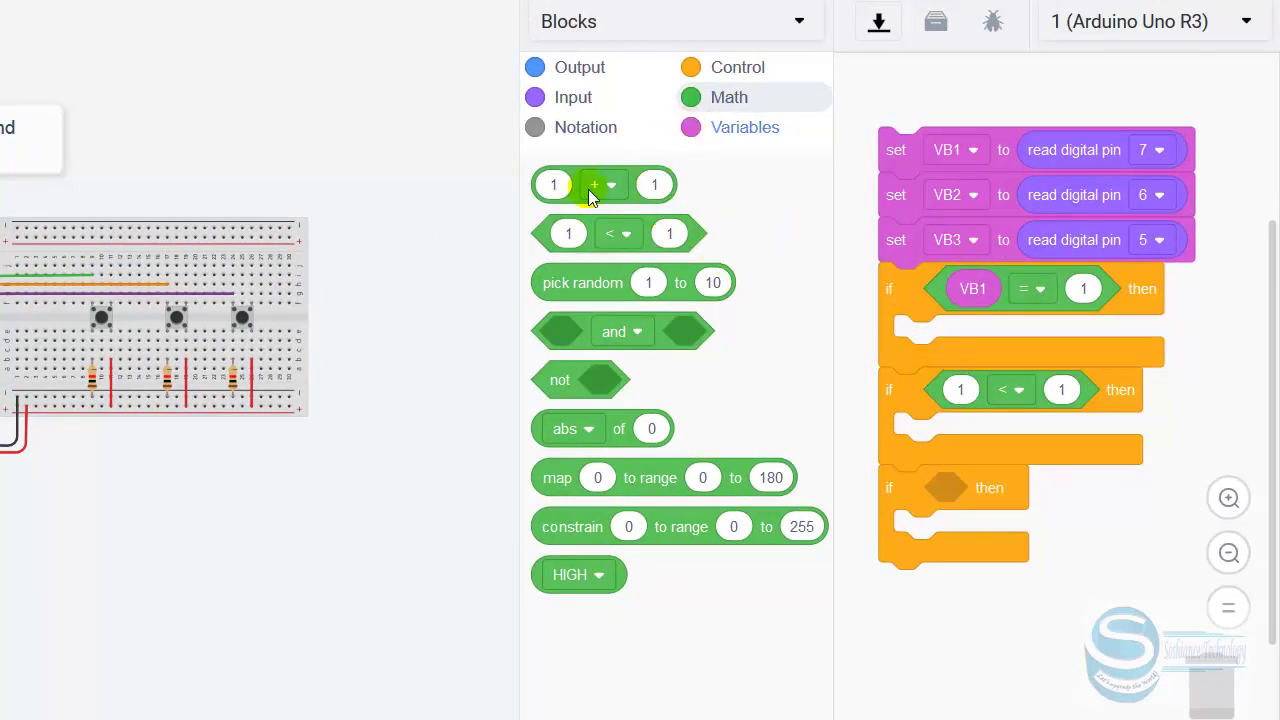
drag(565, 244, 971, 508)
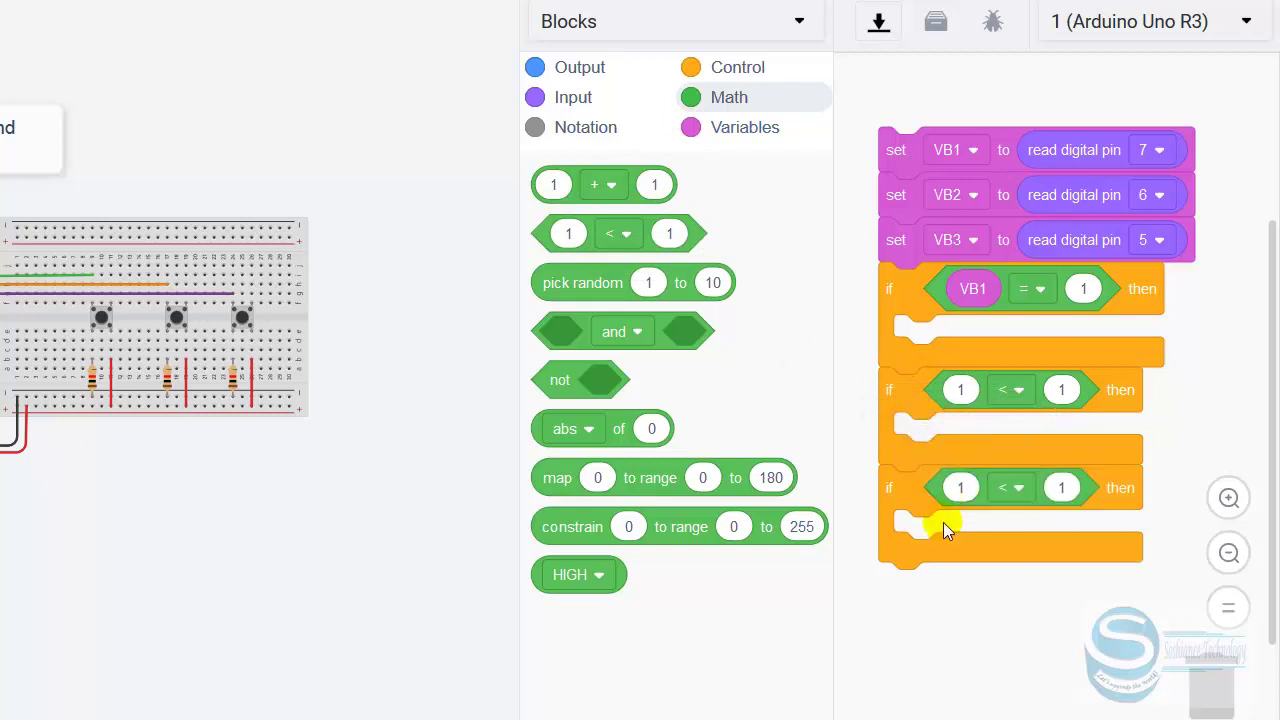
click(722, 130)
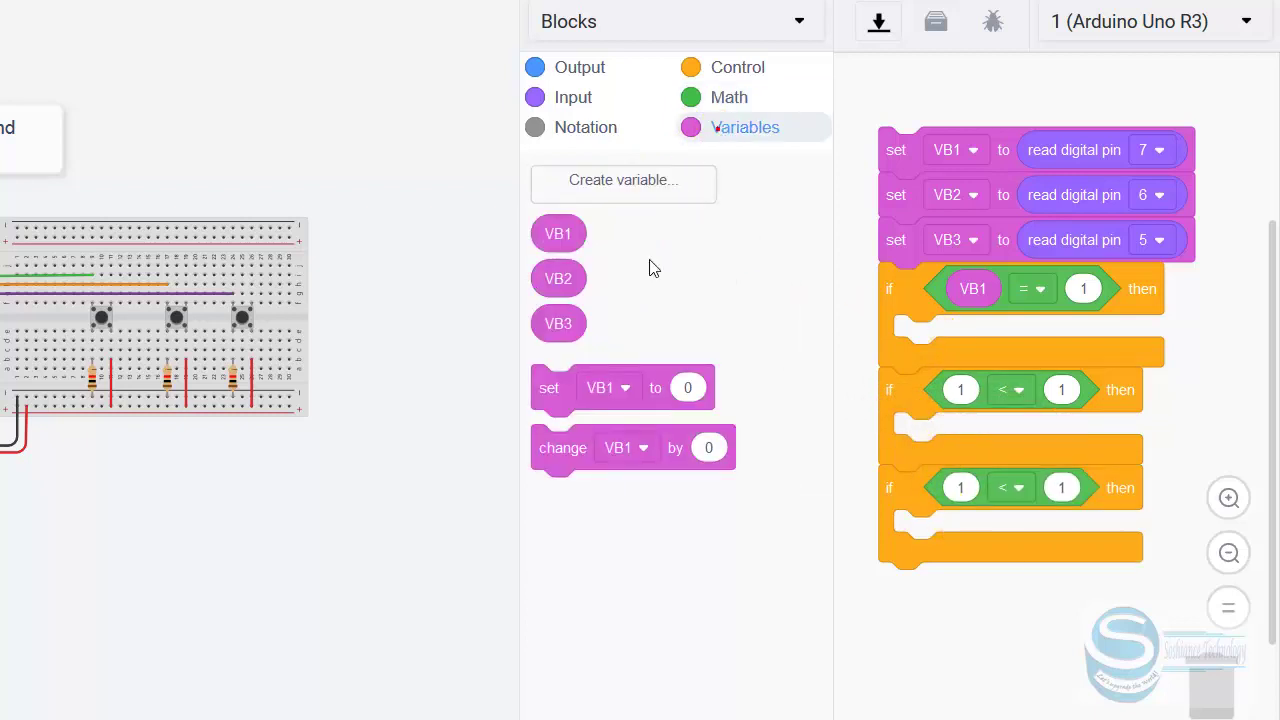
drag(565, 283, 966, 400)
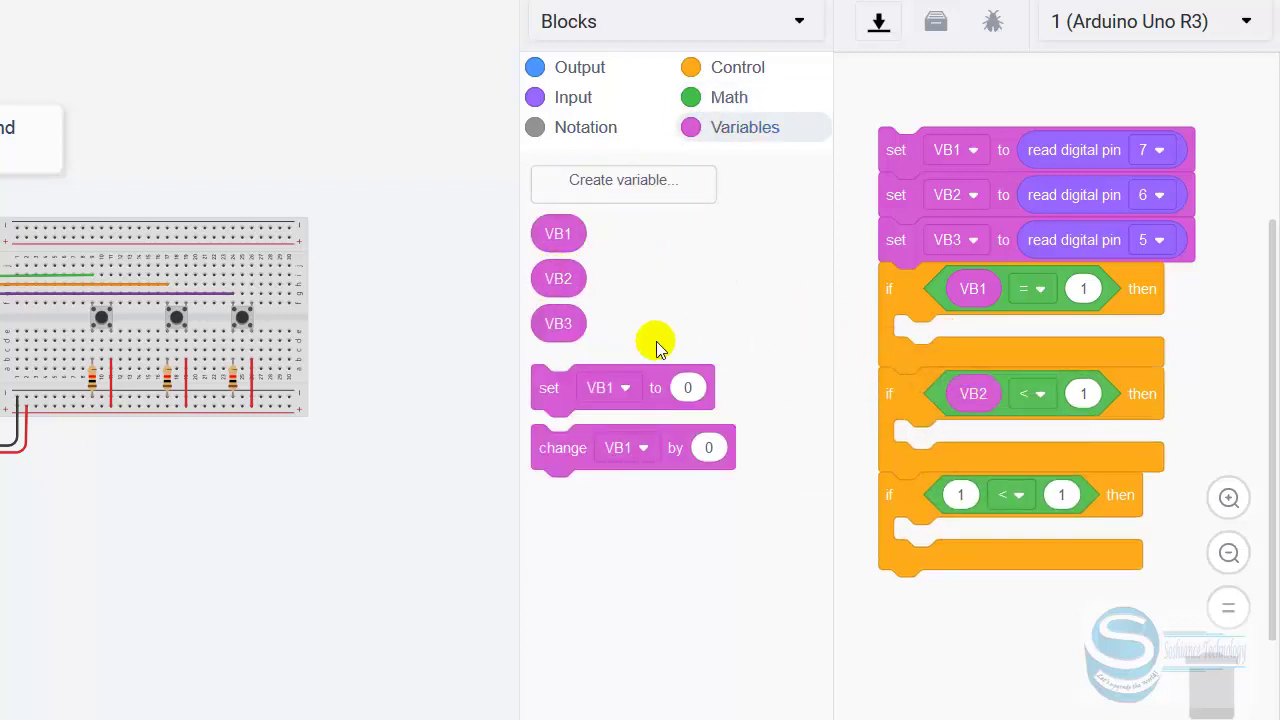
drag(558, 328, 935, 505)
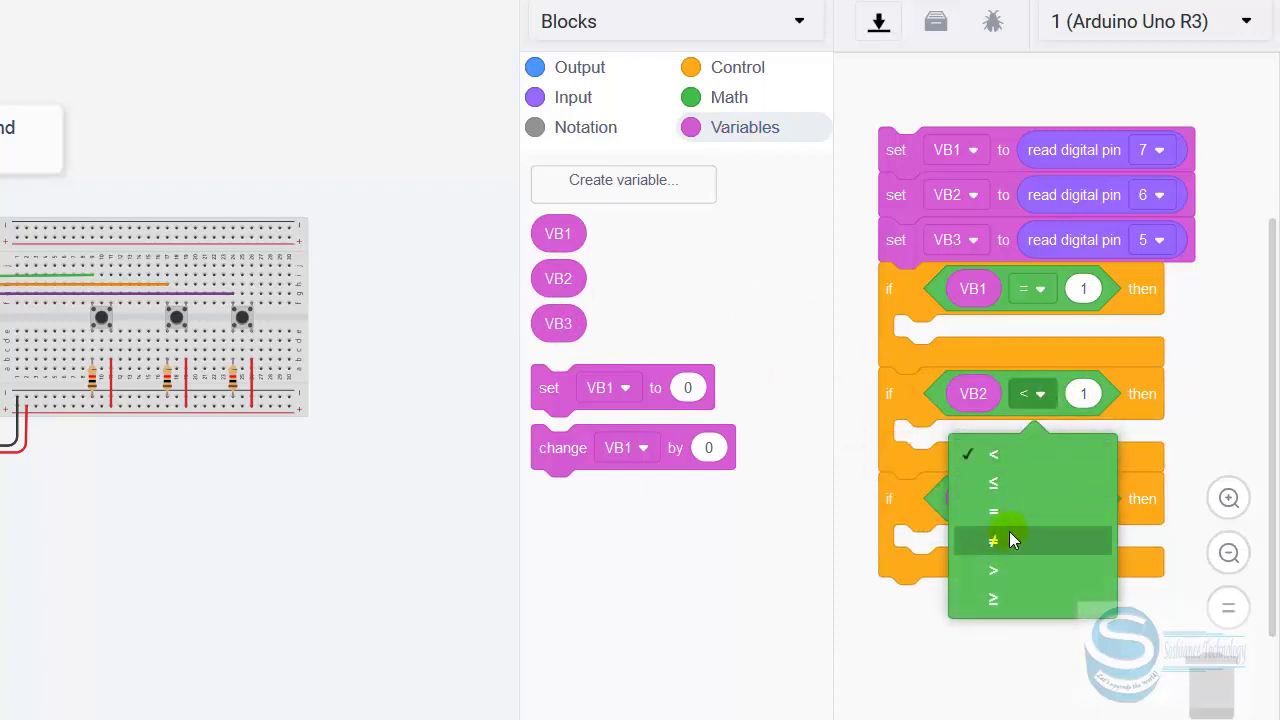
click(1011, 511)
click(1040, 499)
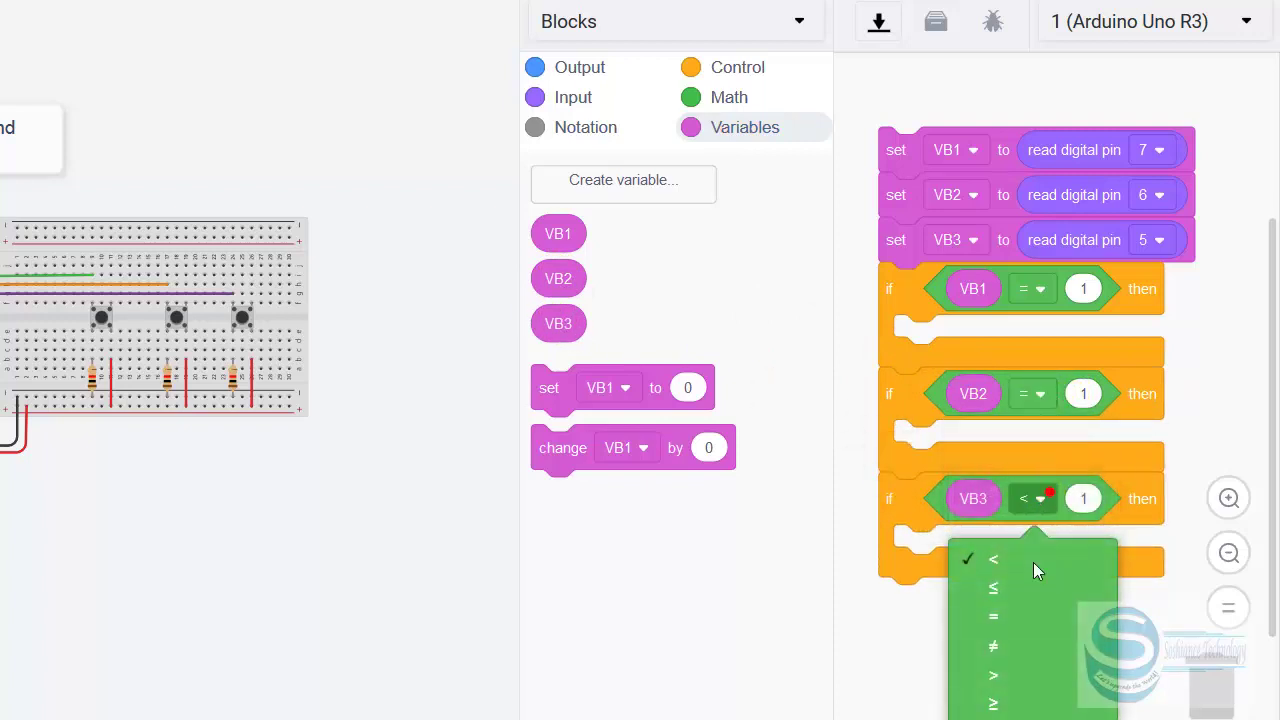
click(1031, 627)
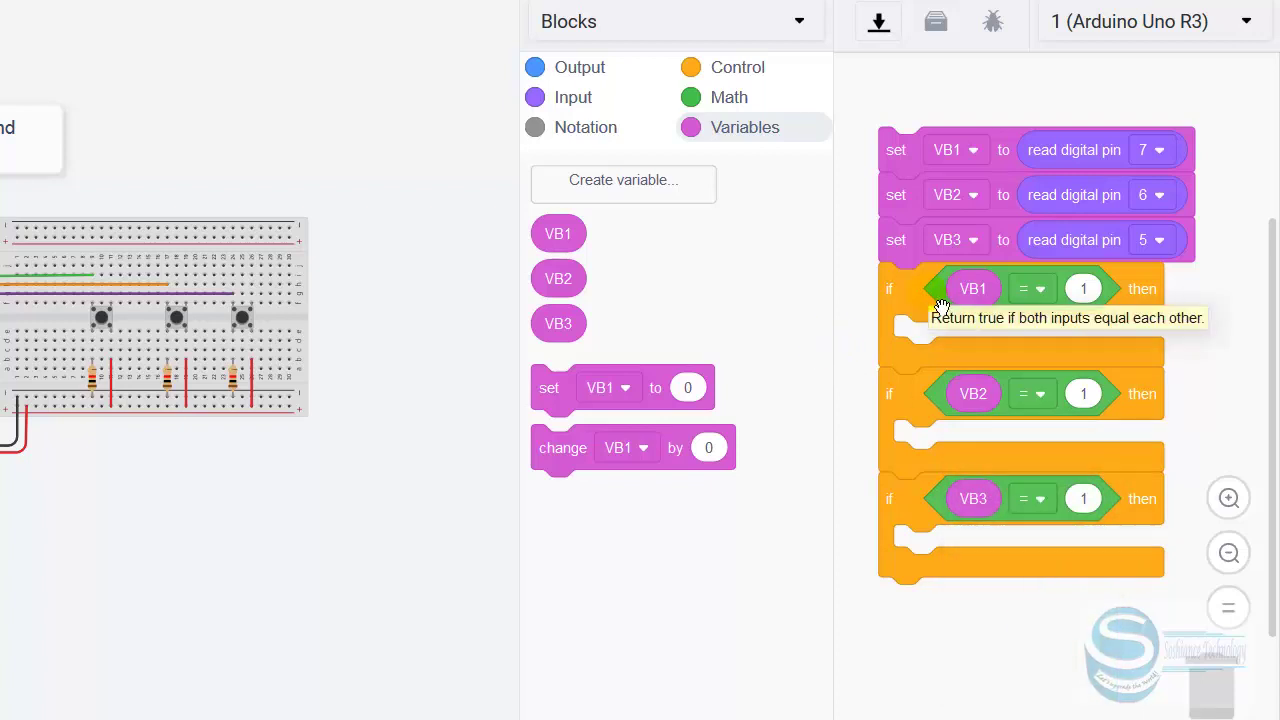
click(1010, 292)
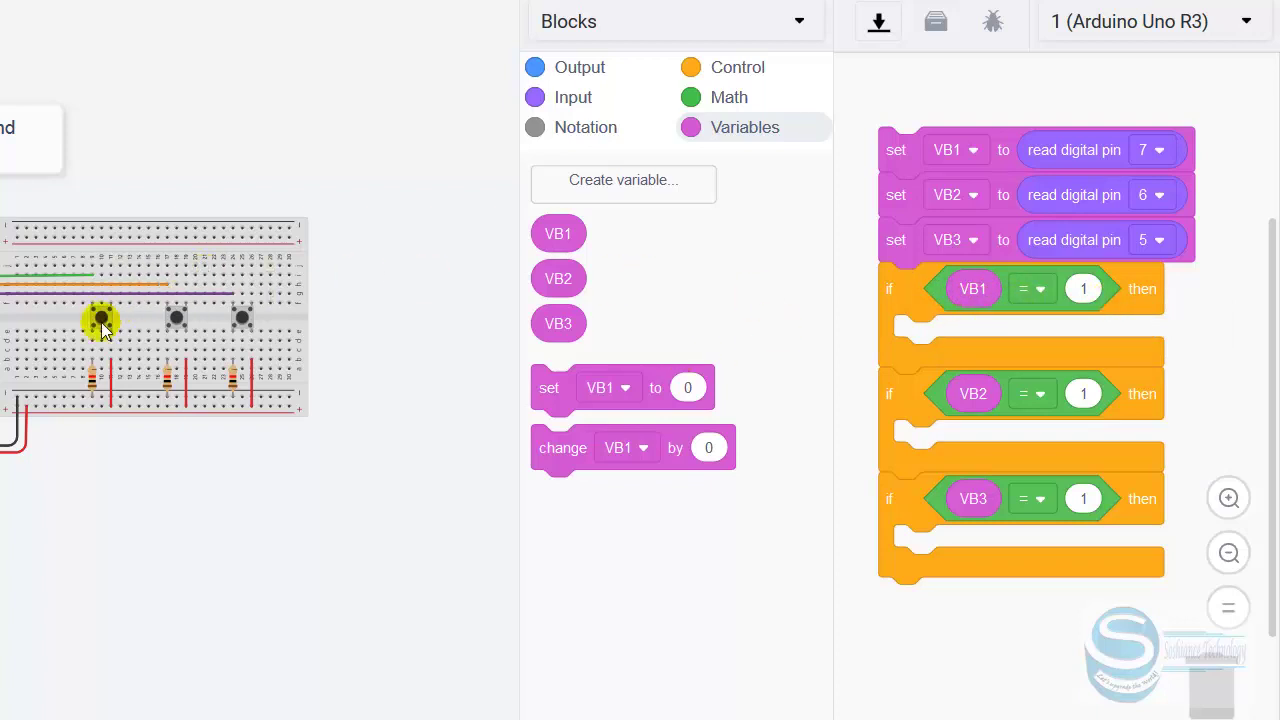
Step: Insert a print to serial monitor block inside the first if
click(598, 70)
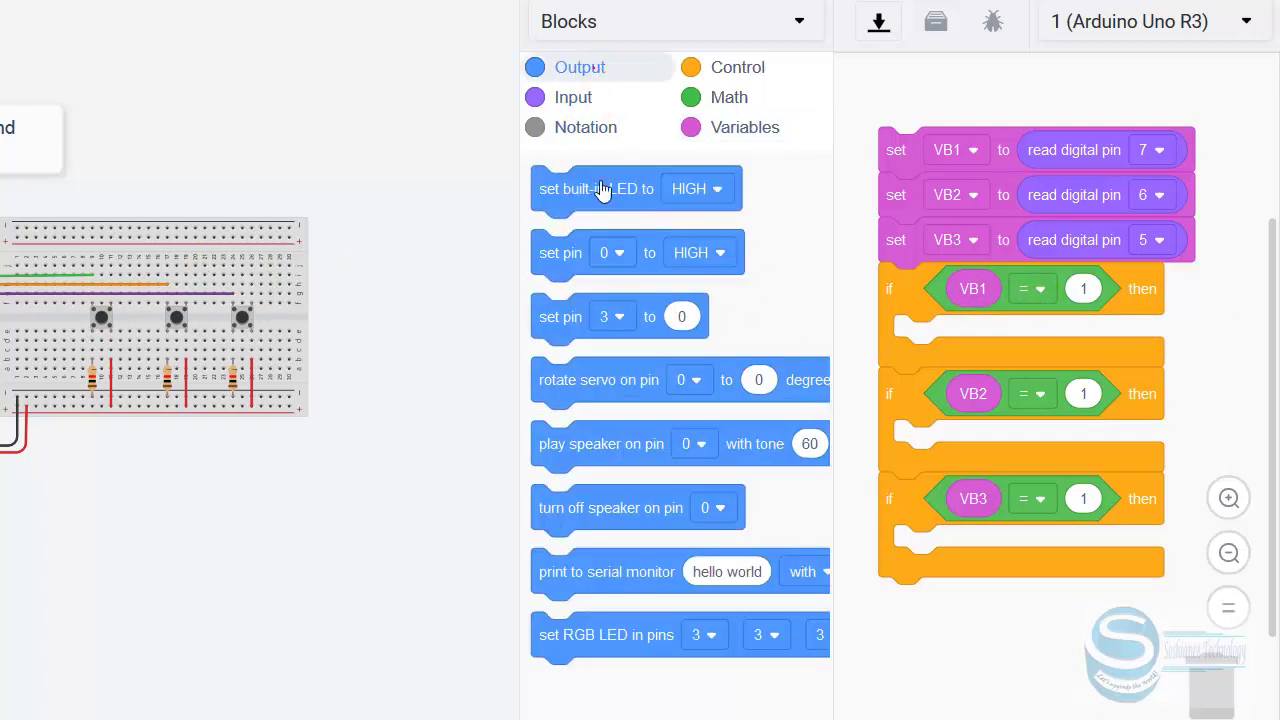
drag(617, 580, 670, 575)
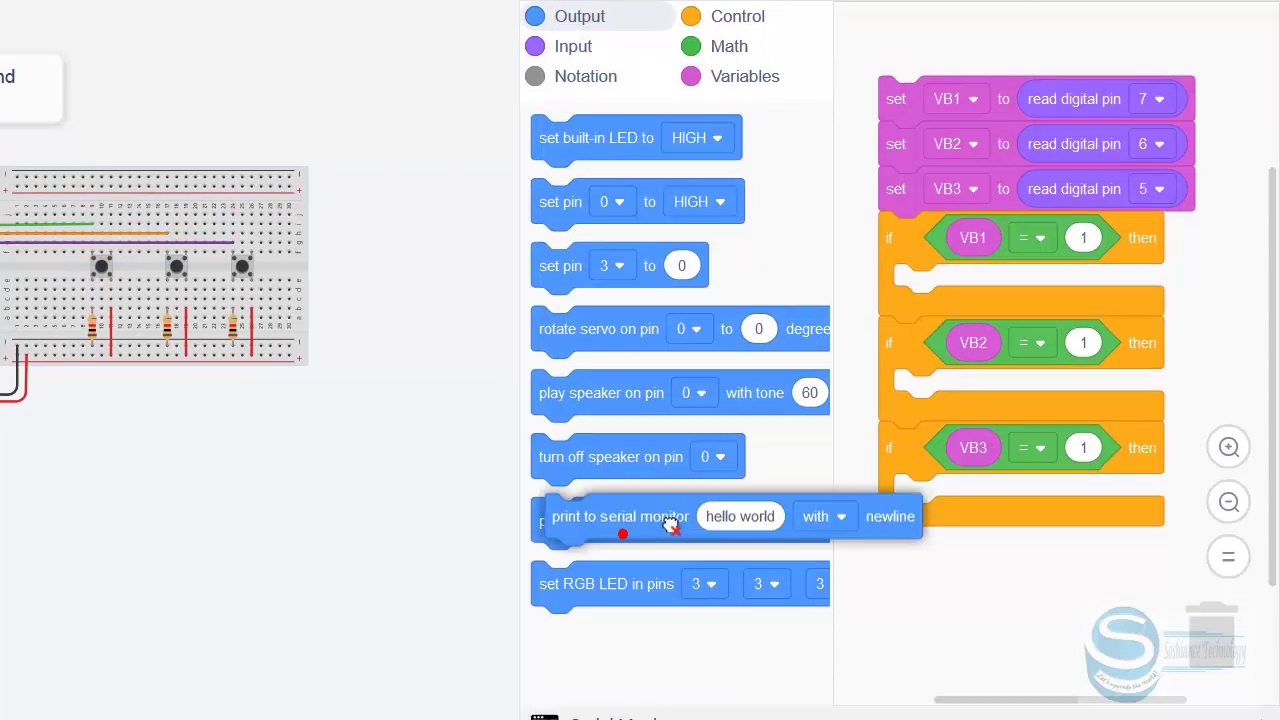
drag(670, 522, 690, 510)
drag(838, 422, 855, 447)
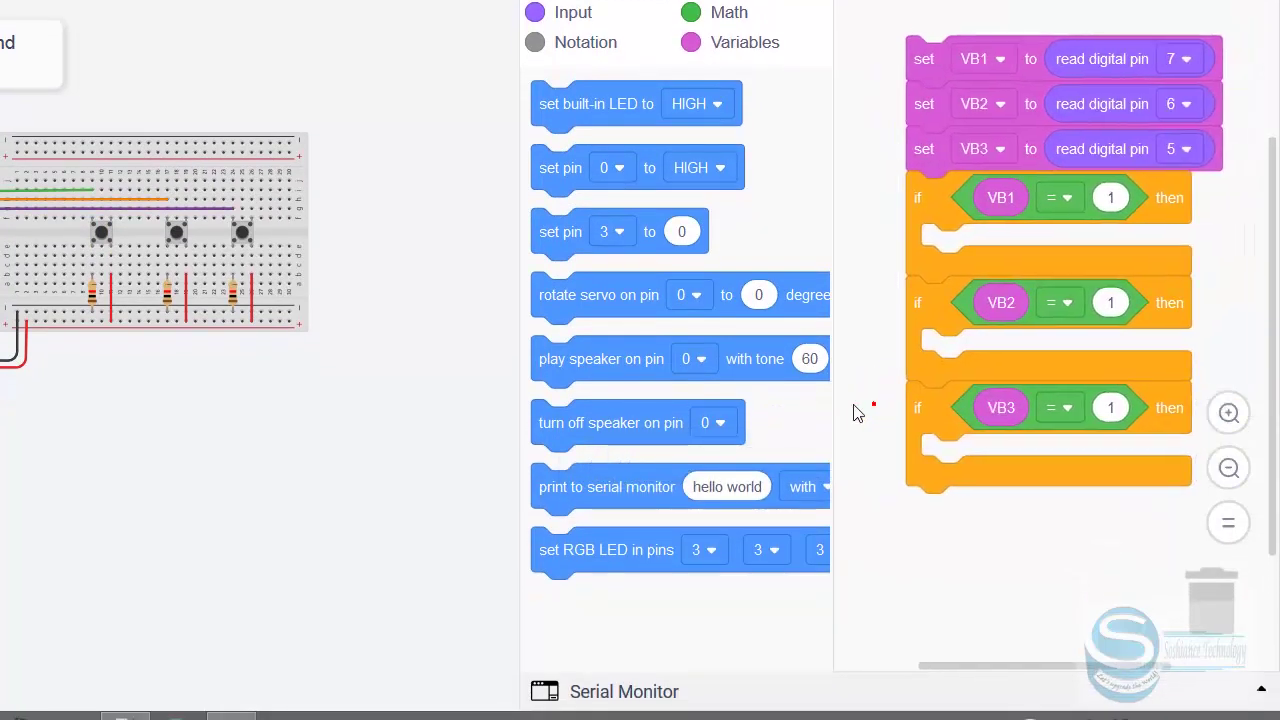
drag(612, 495, 966, 366)
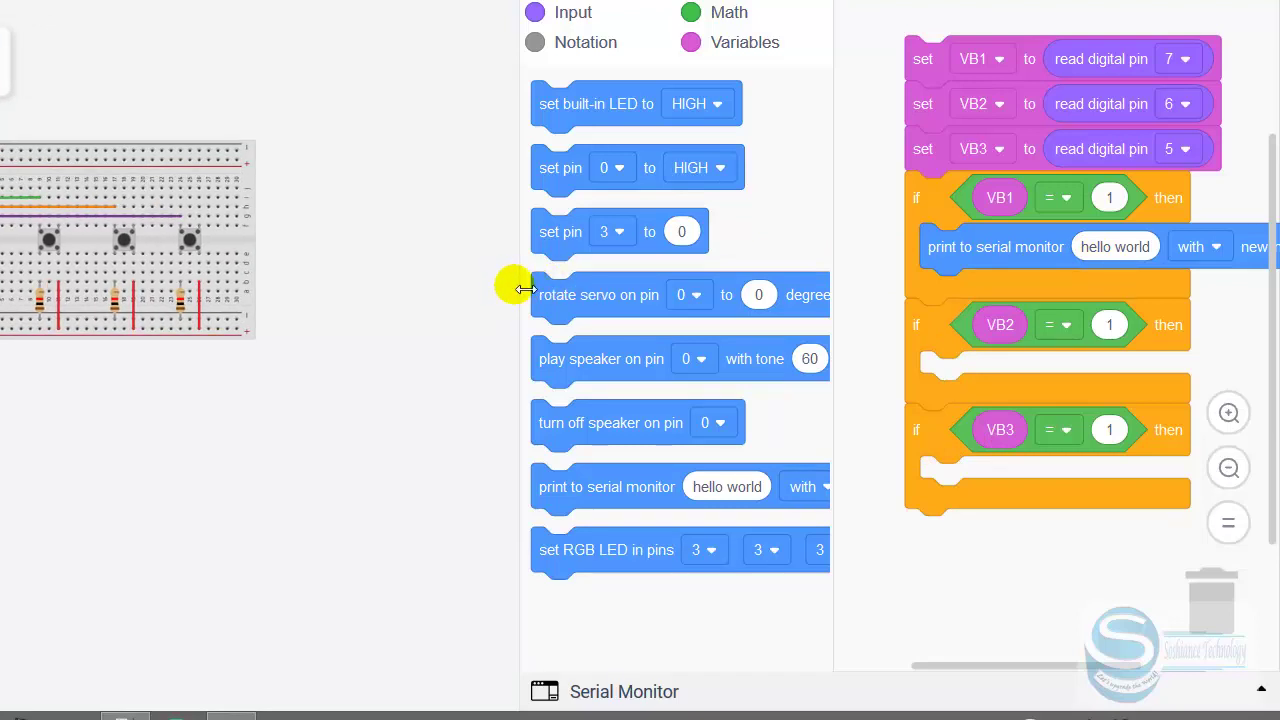
Step: Widen the code workspace and change the VB1 message from hello world to Help
drag(511, 291, 350, 293)
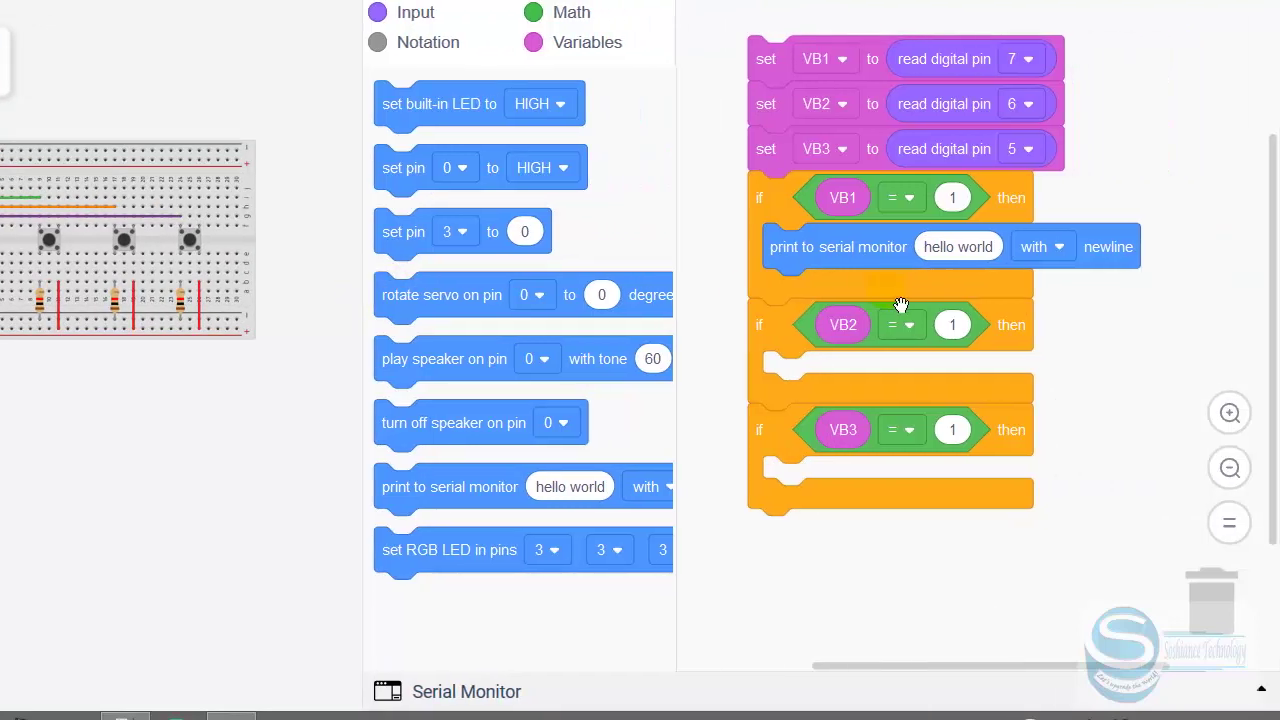
click(962, 252)
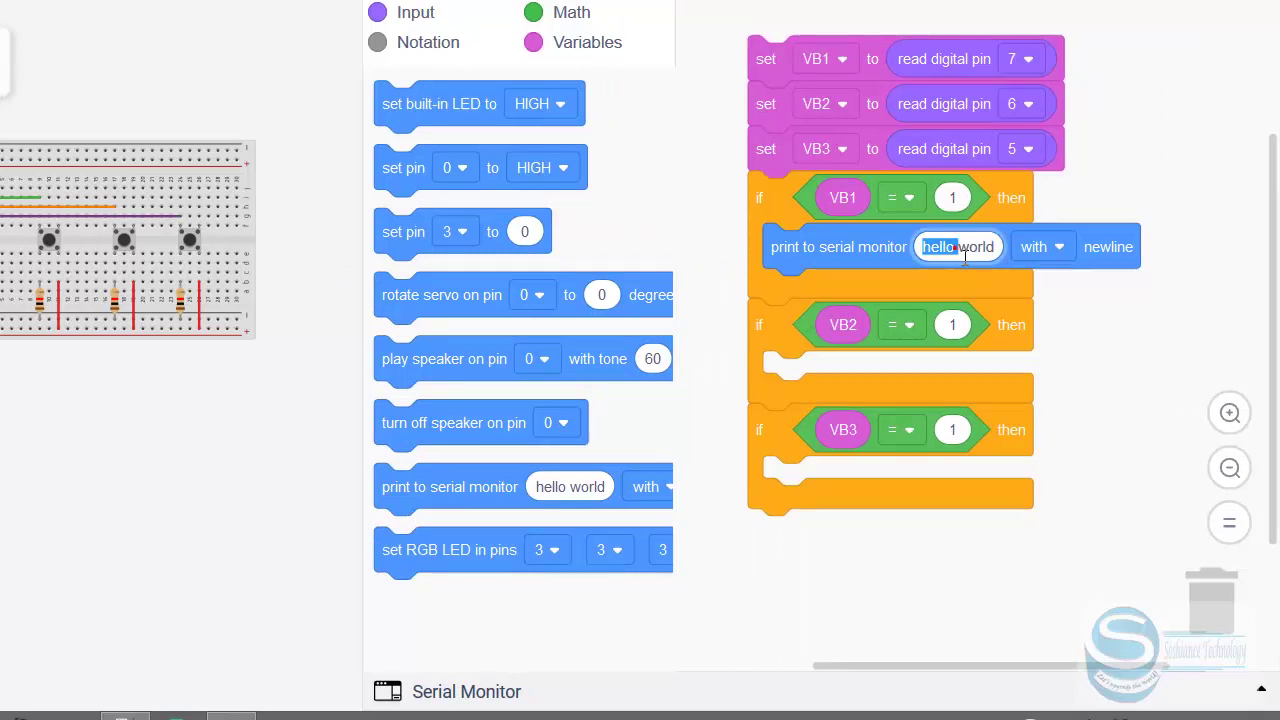
click(970, 249)
triple_click(975, 249)
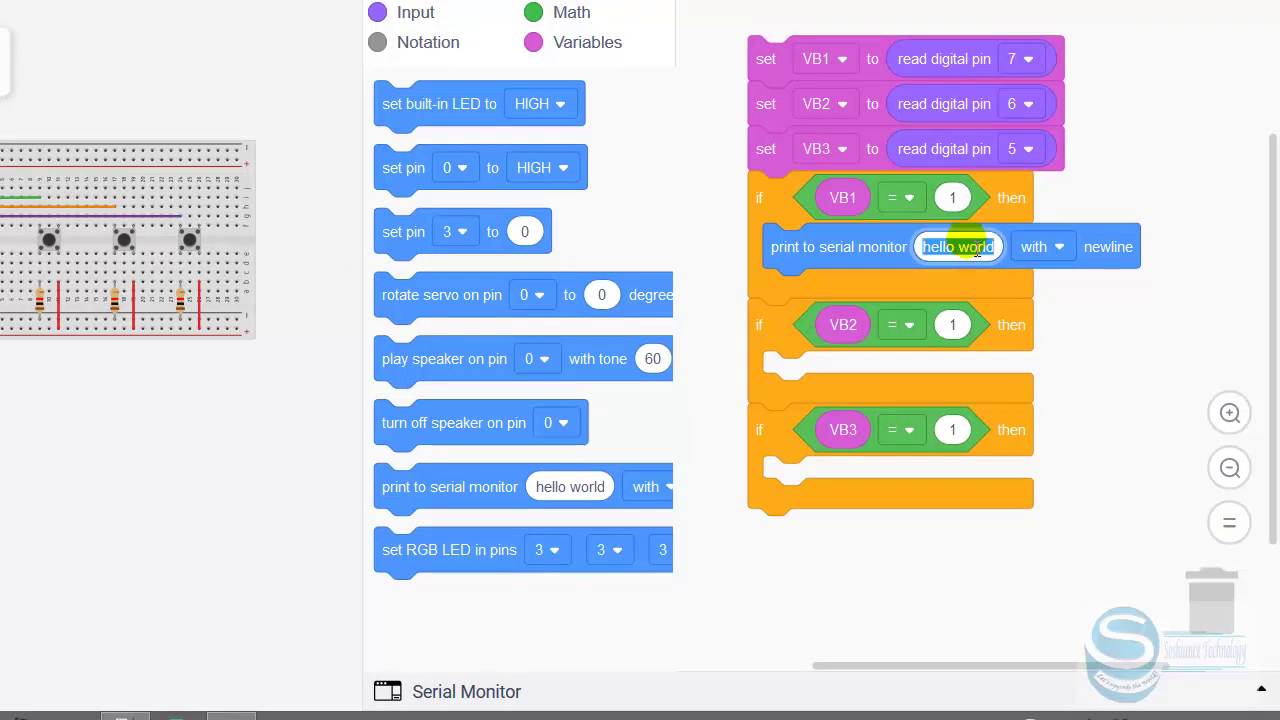
text(Assist)
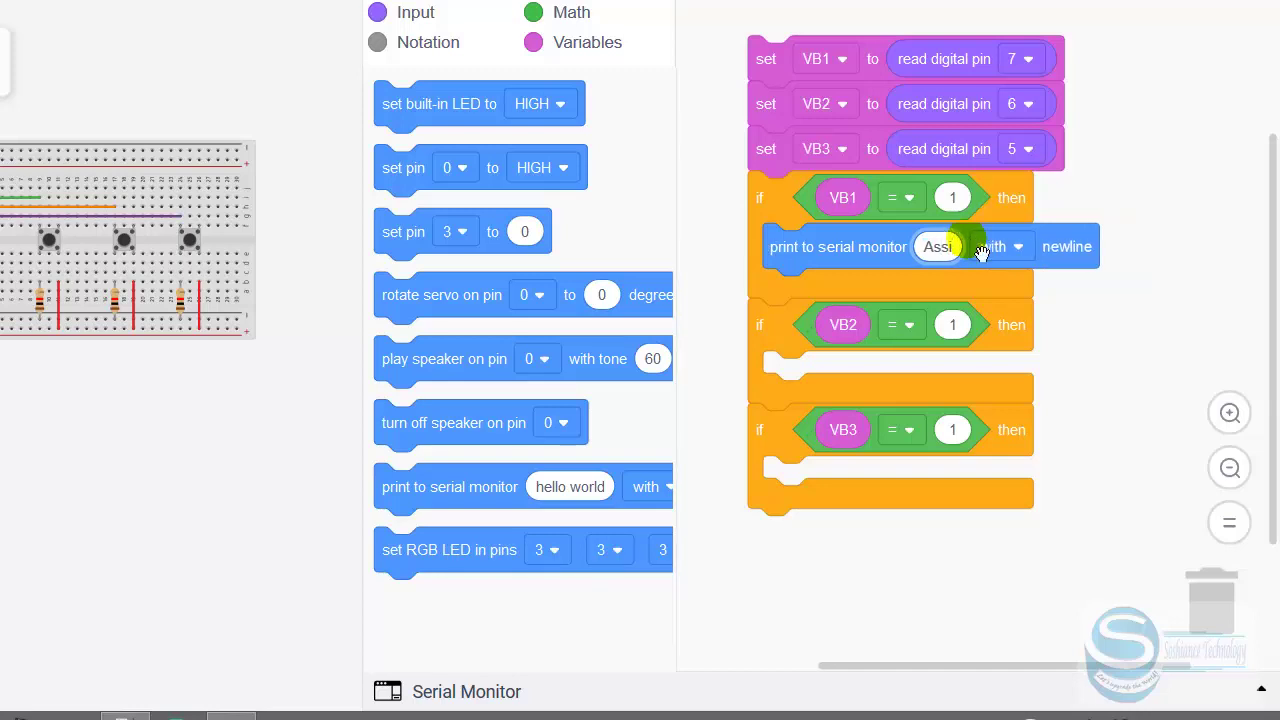
key(BackSpace)
key(BackSpace)
key(BackSpace)
key(BackSpace)
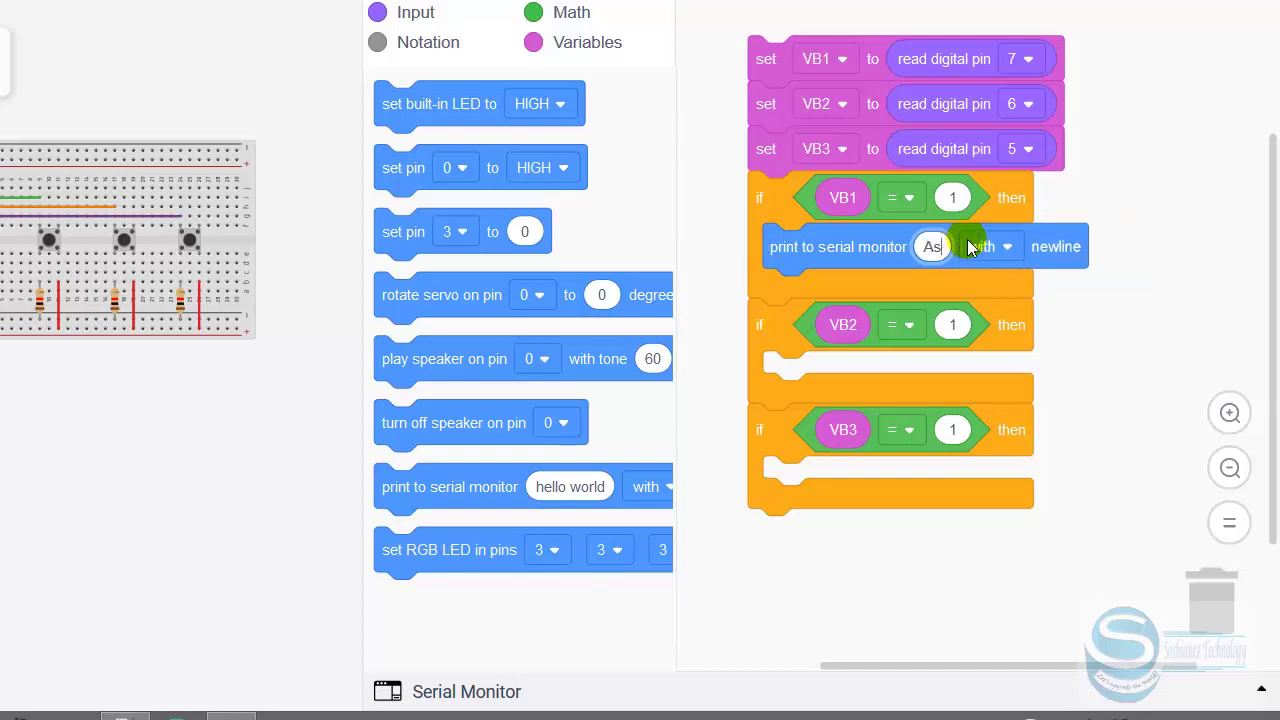
text(Help)
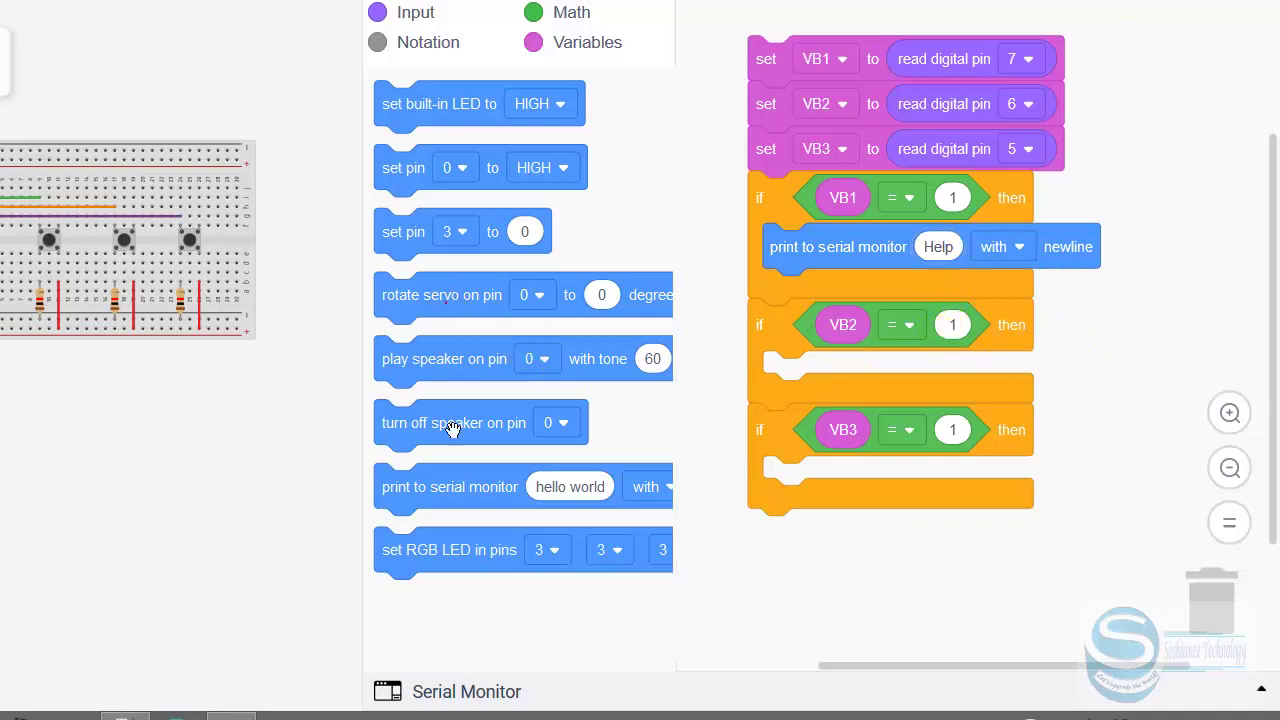
Step: Add print blocks to the VB2 and VB3 ifs with messages Food and Medicine
drag(433, 514, 836, 380)
drag(505, 517, 903, 543)
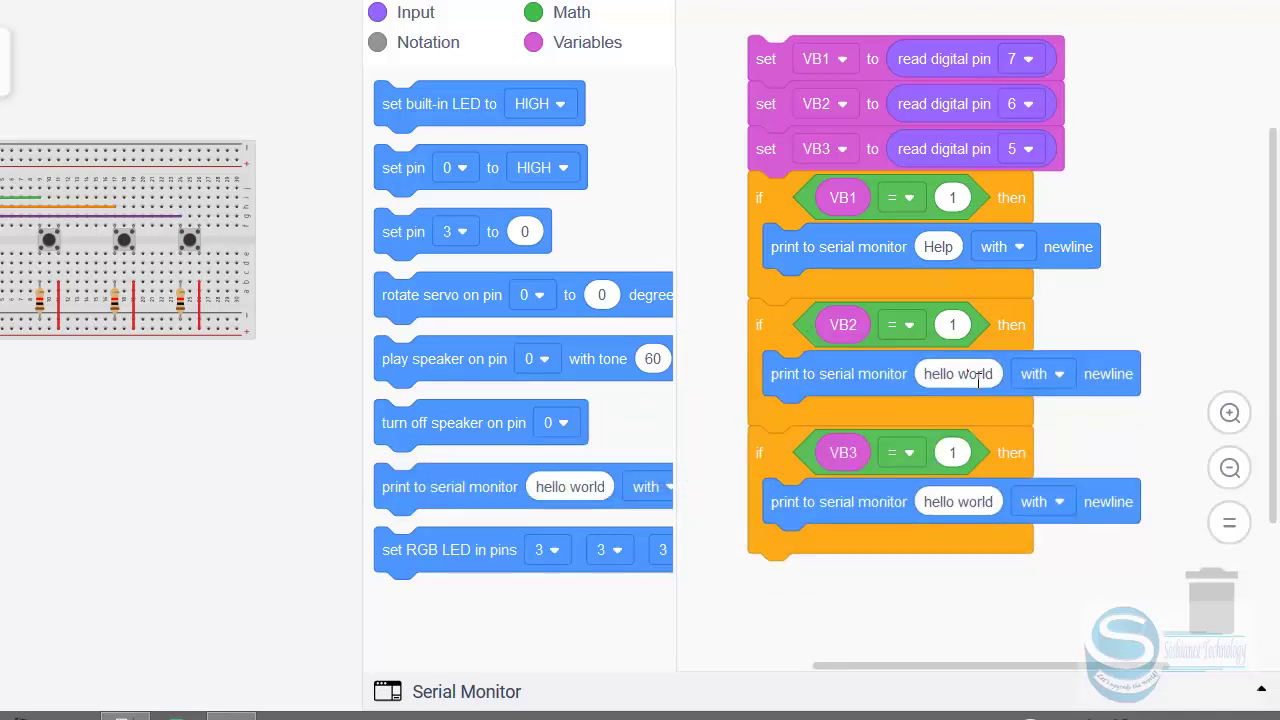
double_click(977, 374)
triple_click(977, 374)
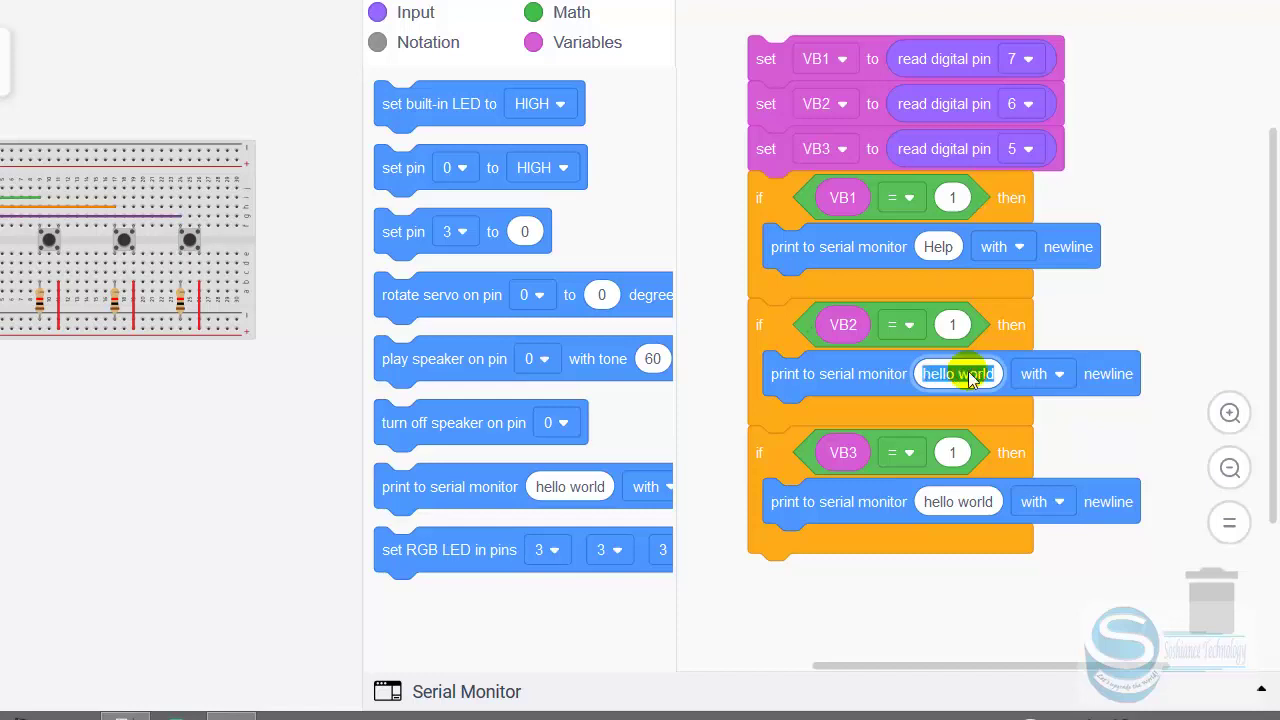
text(Food)
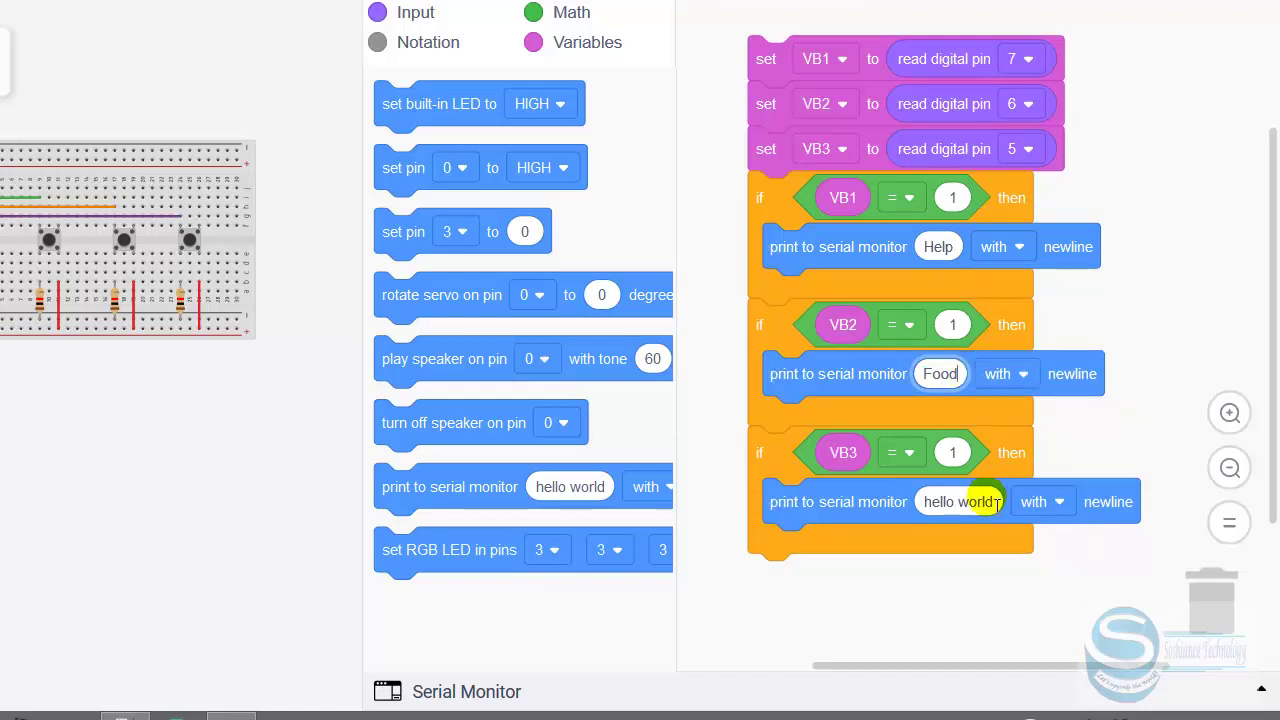
click(960, 517)
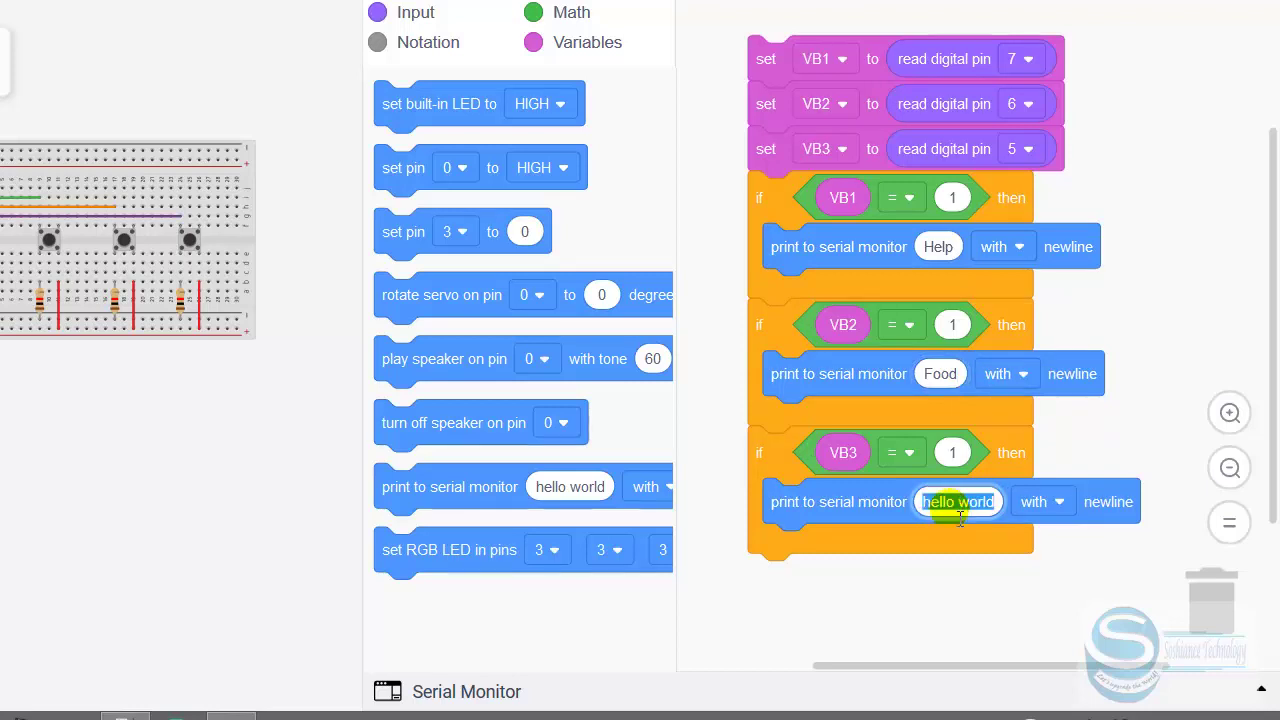
text(Medic)
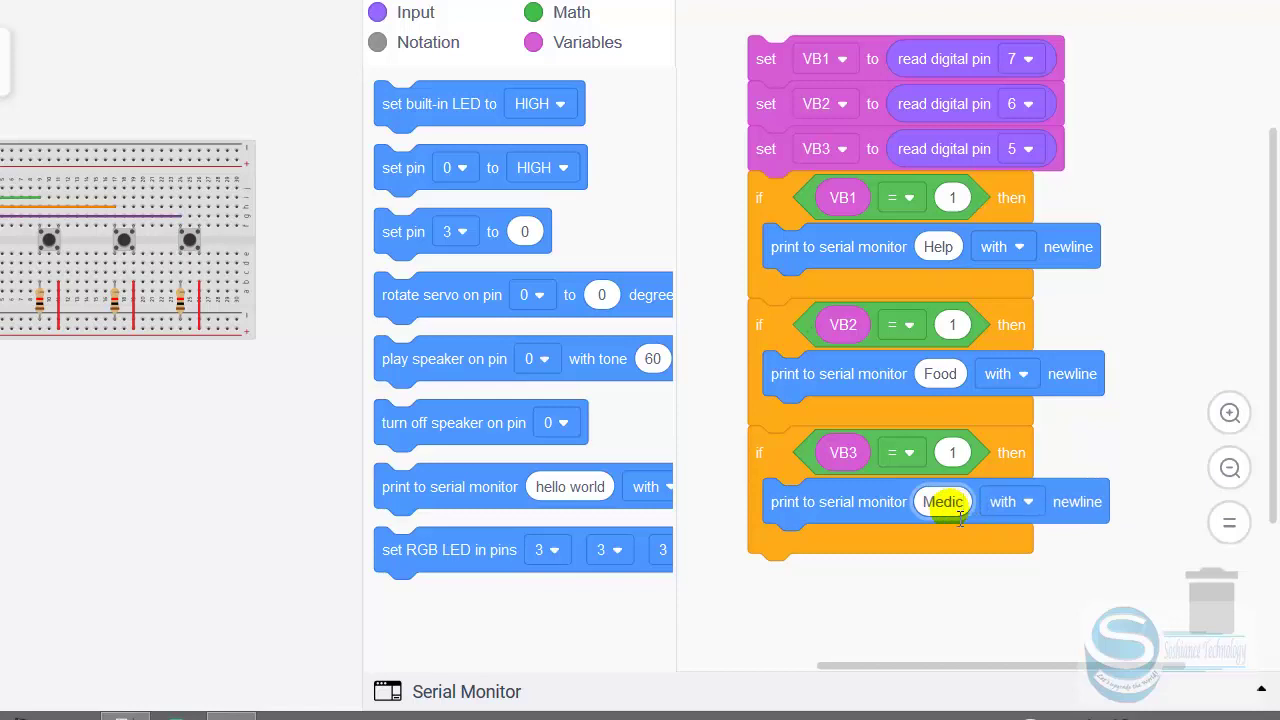
text(ine)
click(1015, 603)
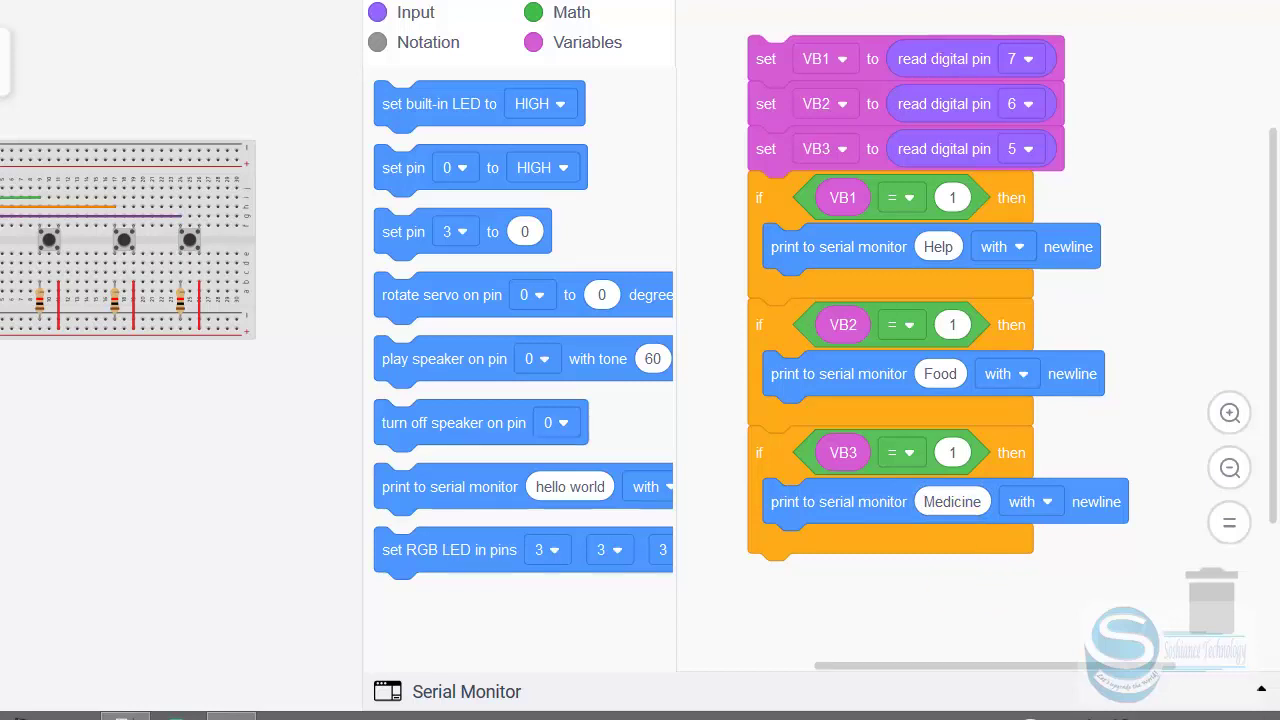
Step: Reroute the black wire under the Arduino by dragging its corner point
click(767, 60)
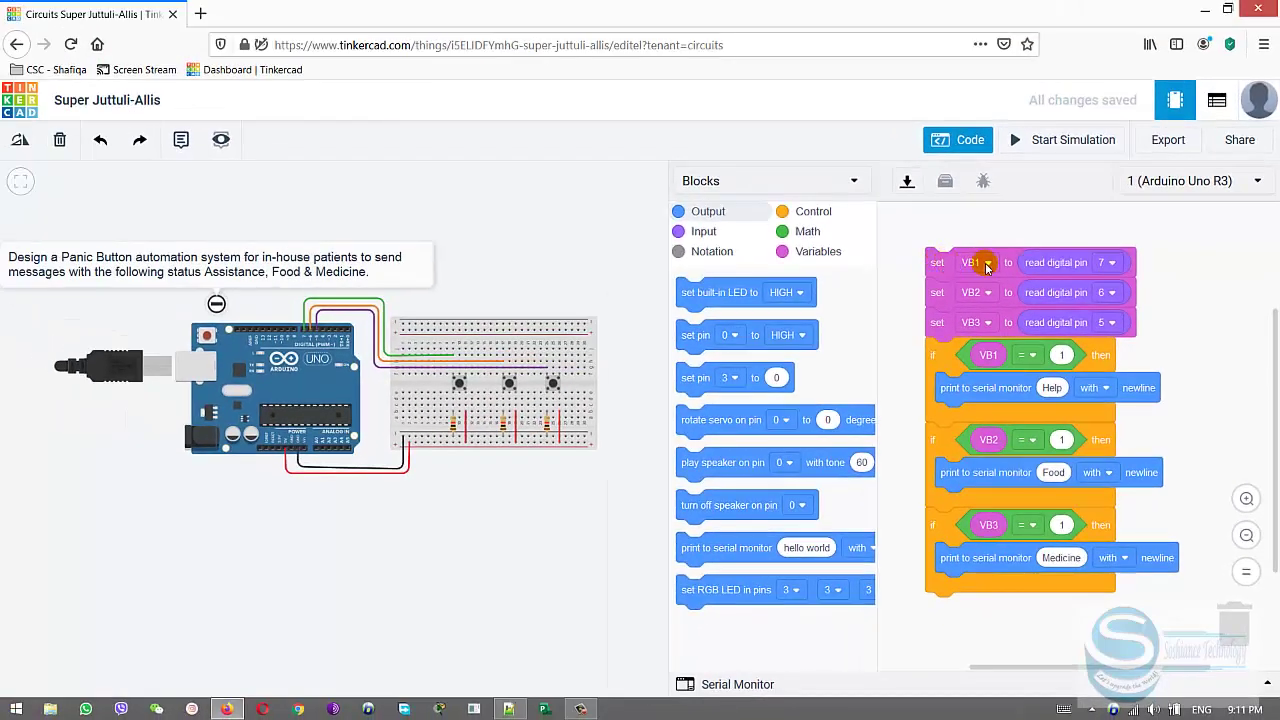
click(985, 290)
click(381, 472)
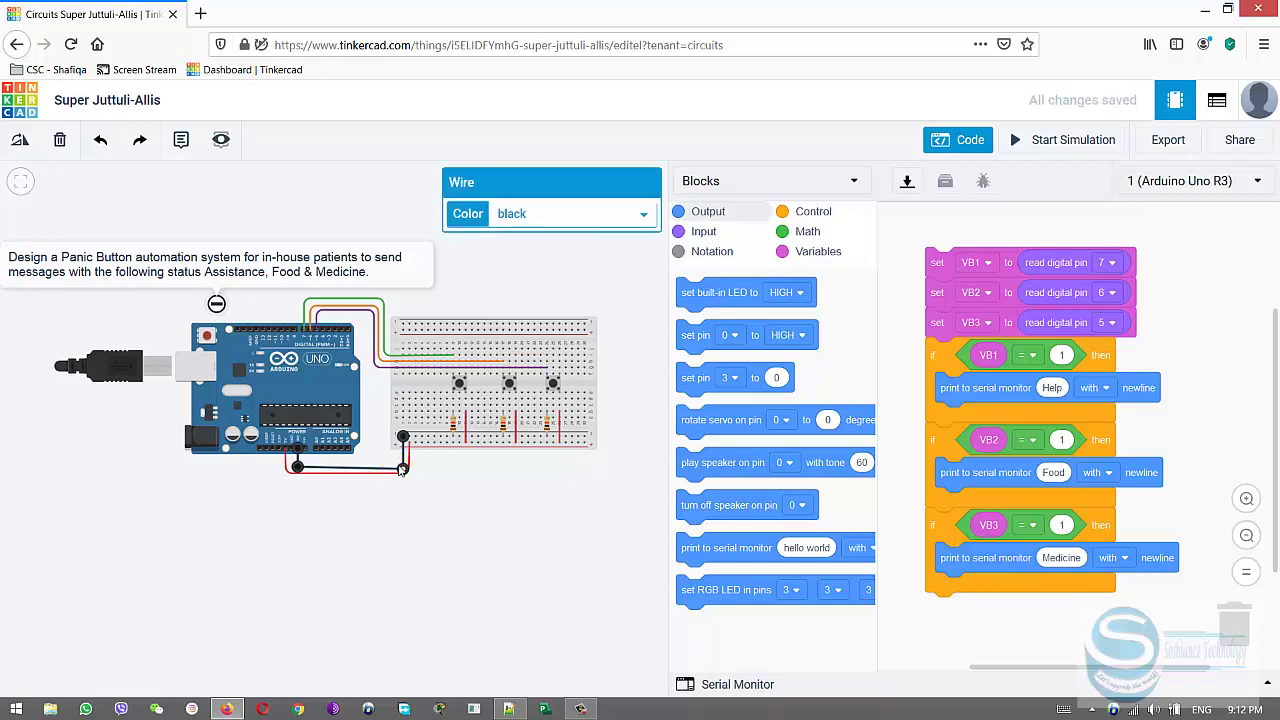
drag(401, 470, 398, 468)
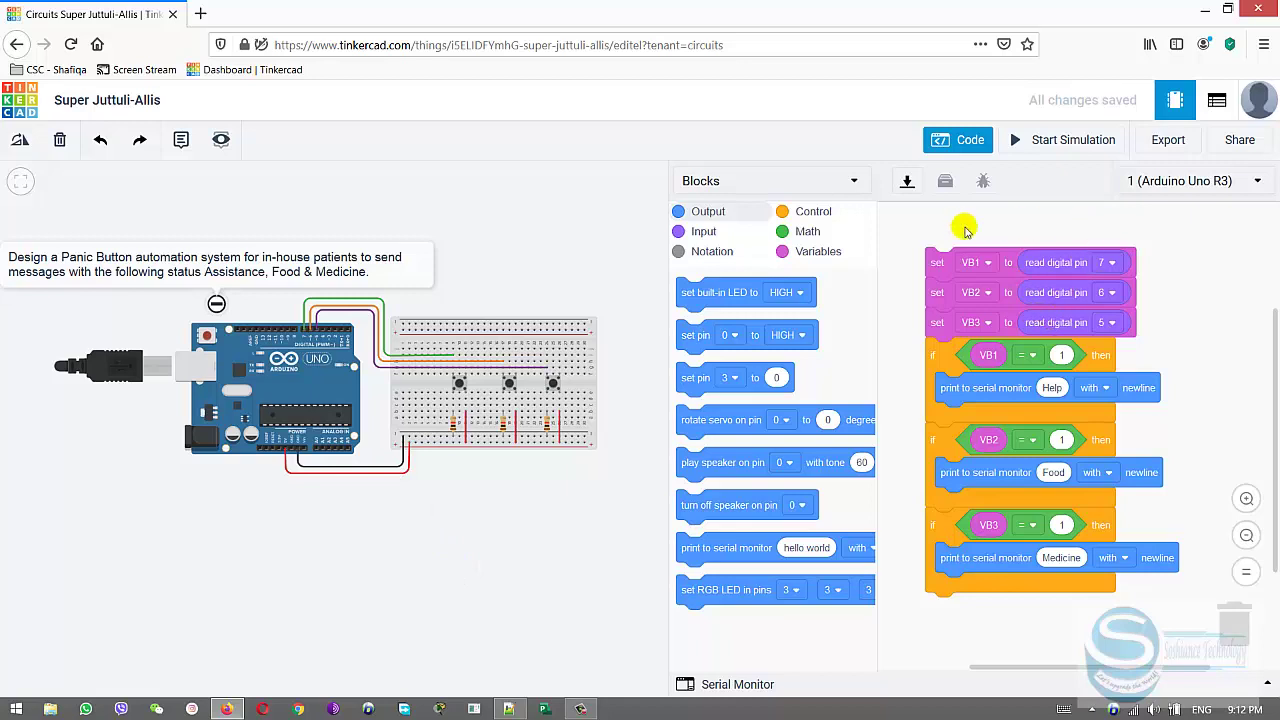
click(756, 181)
click(756, 238)
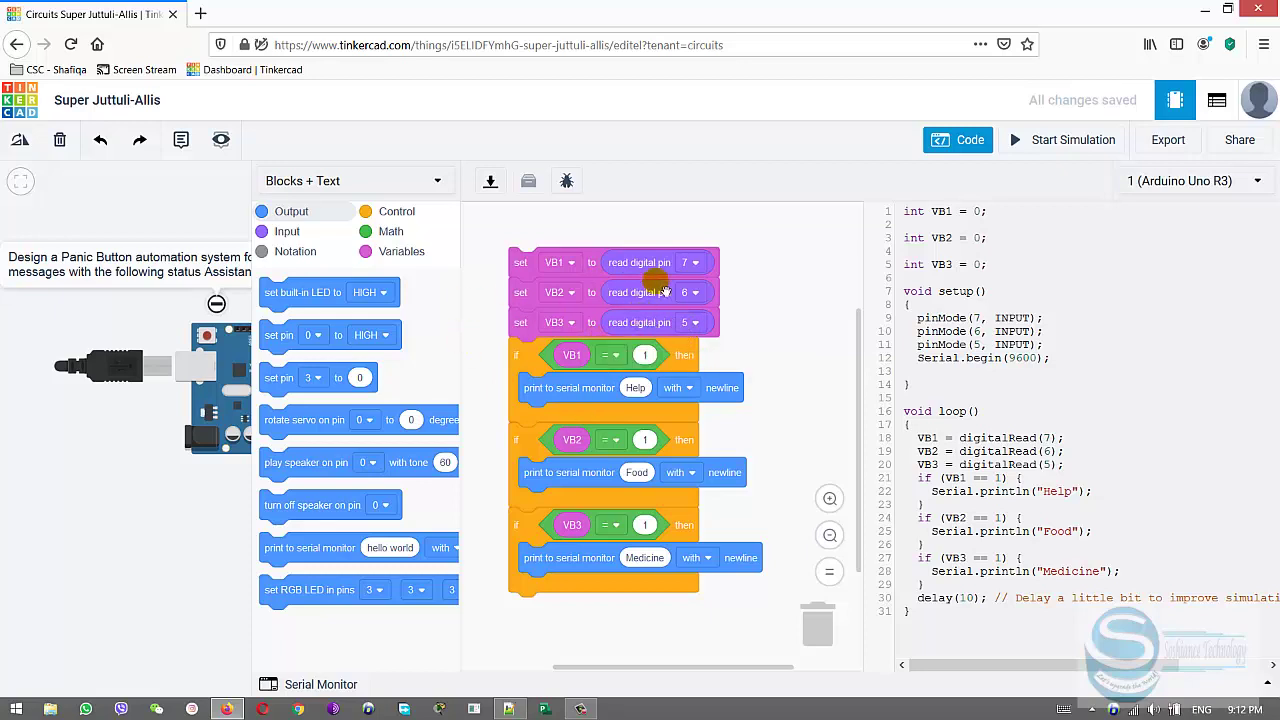
drag(981, 375, 1088, 588)
click(1100, 628)
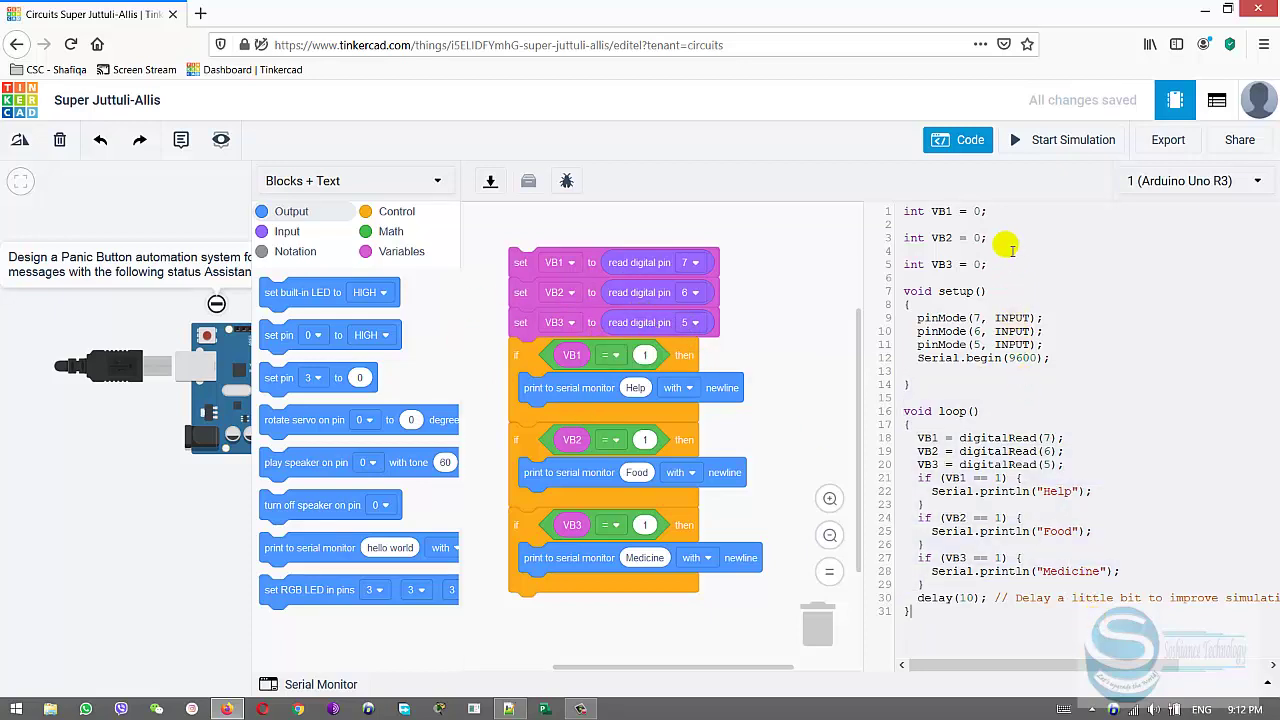
click(300, 183)
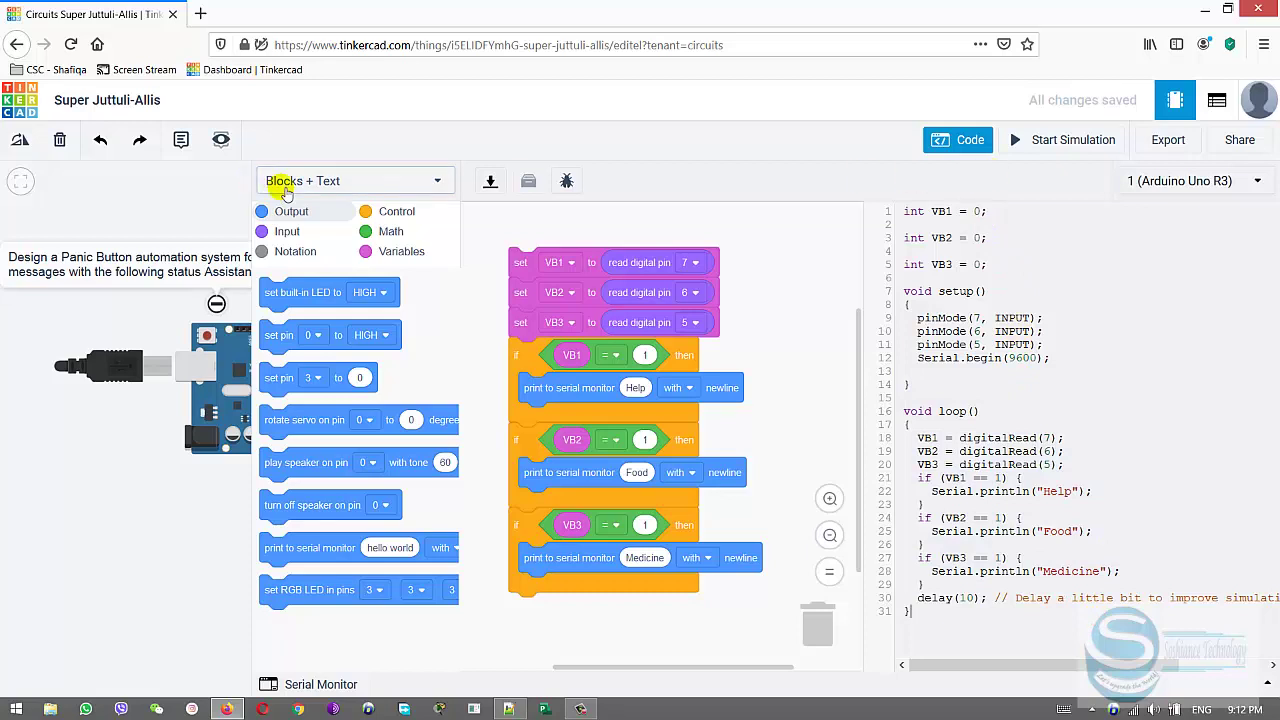
click(300, 215)
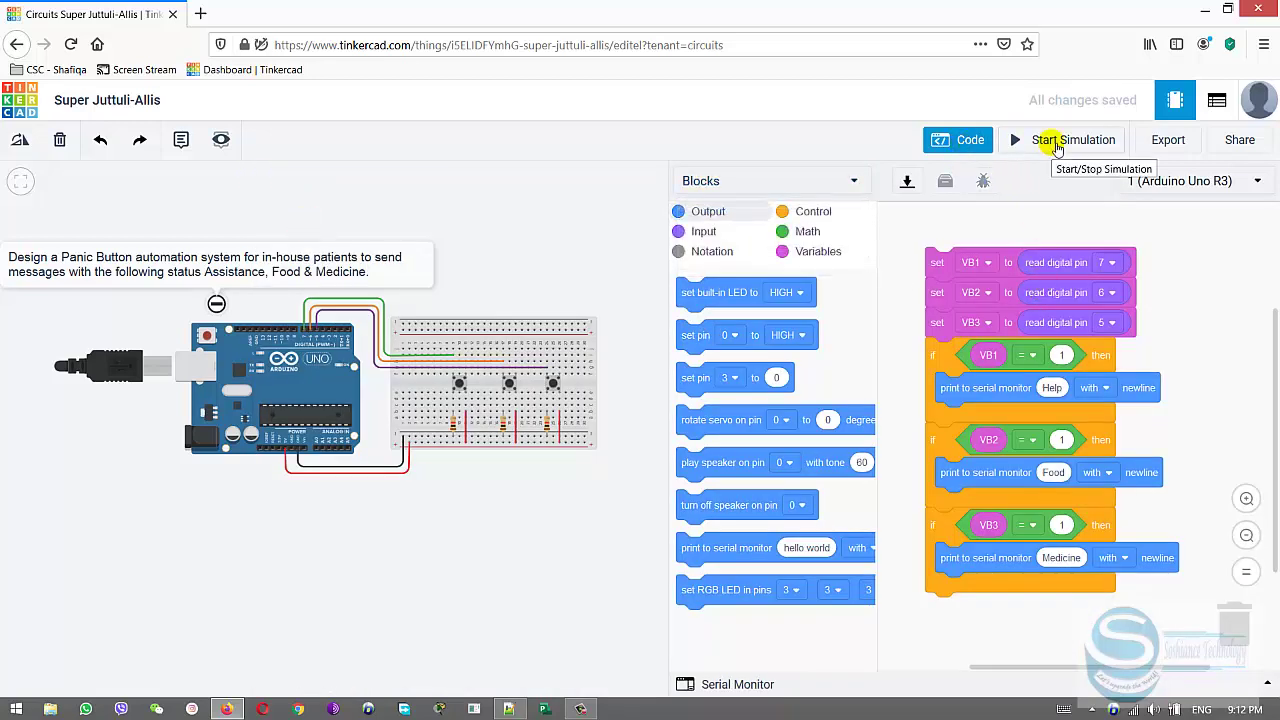
Step: Start the simulation and open the Serial Monitor beside the circuit
click(940, 140)
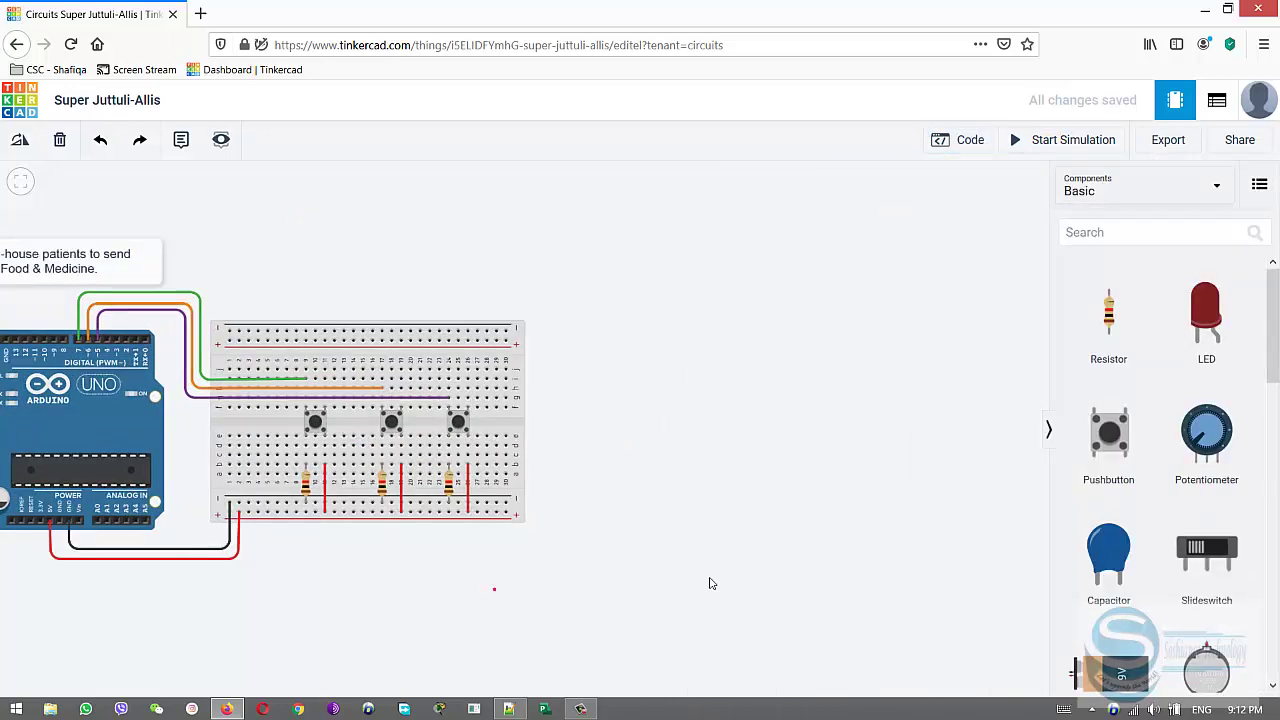
click(1070, 148)
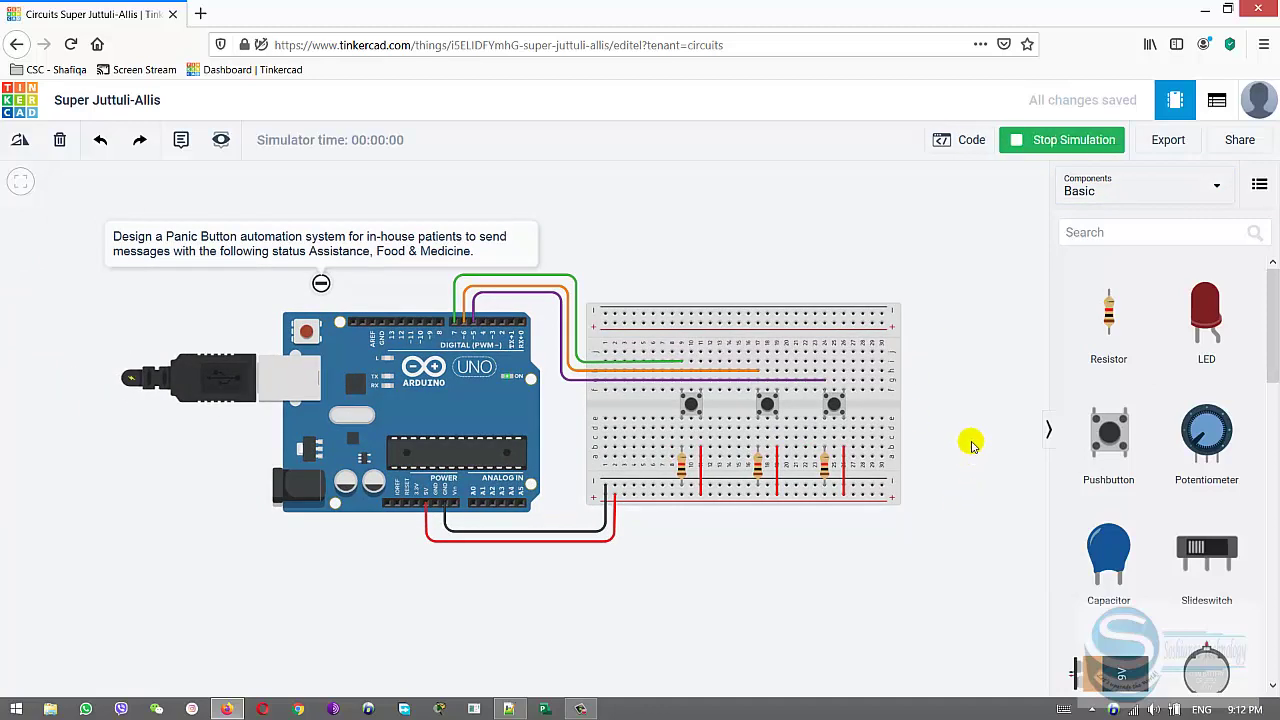
drag(969, 438, 808, 436)
scroll(809, 436, down, 3)
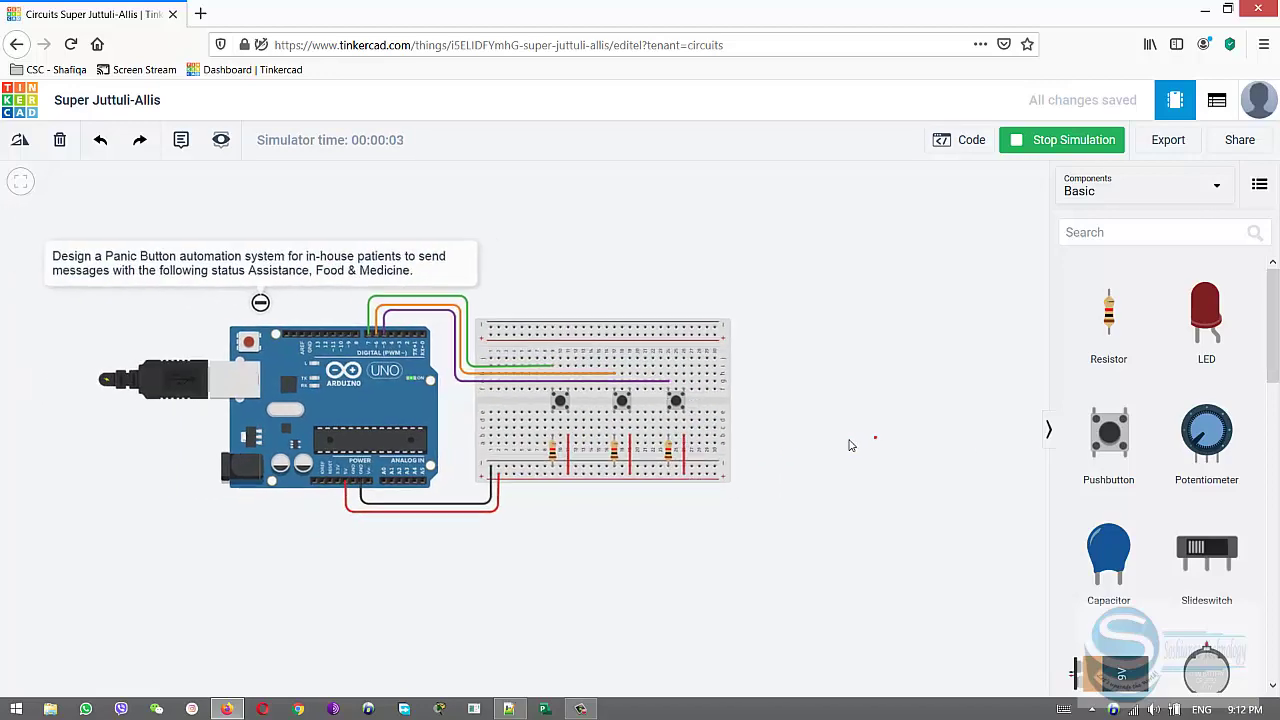
click(972, 140)
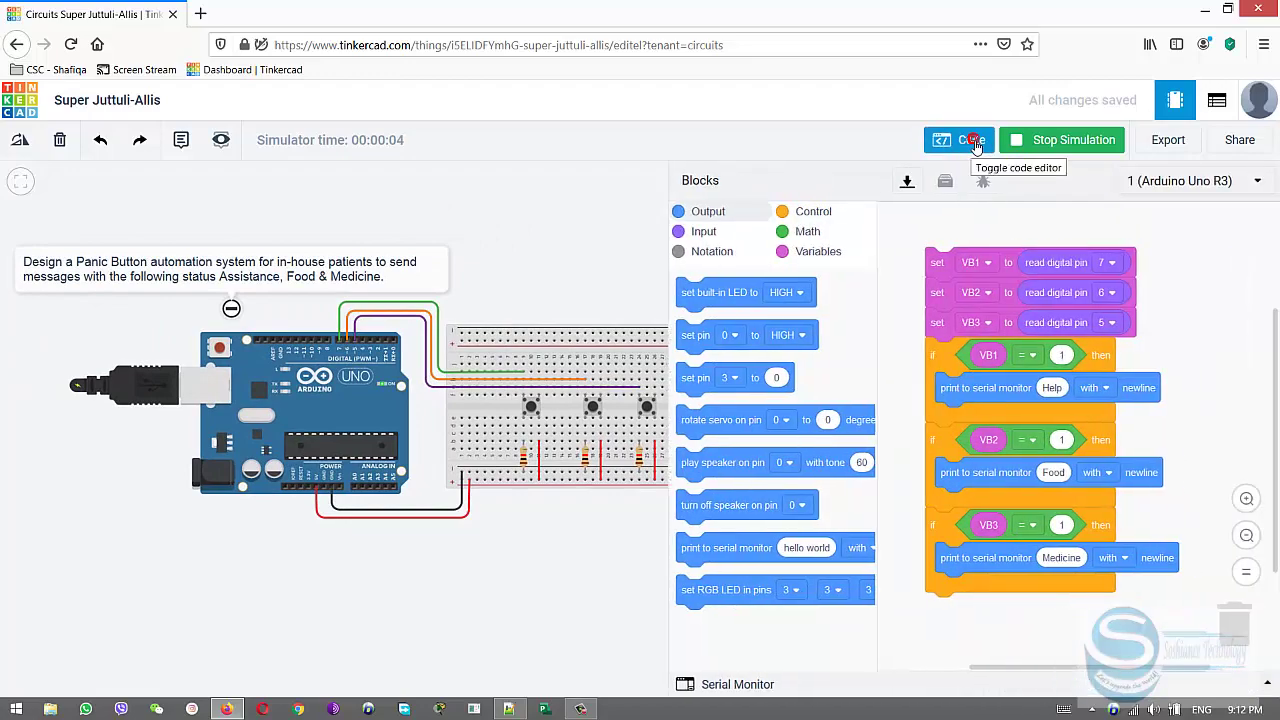
click(765, 688)
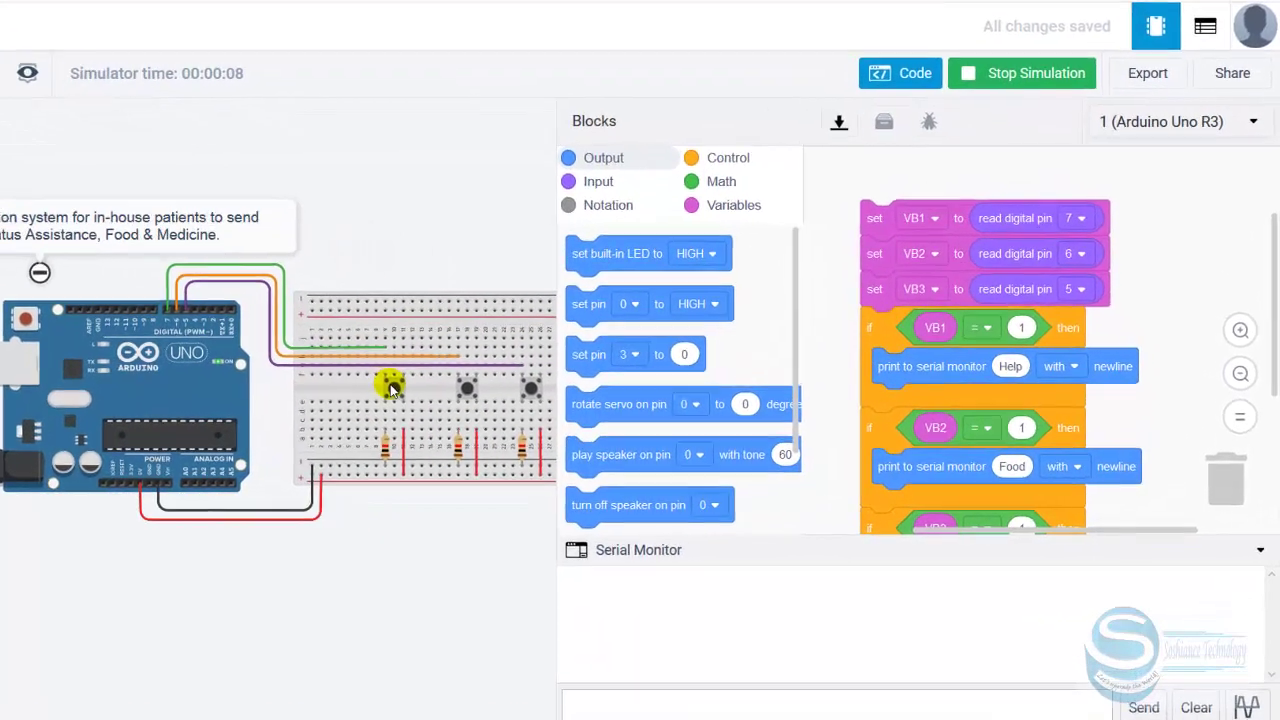
Step: Press each pushbutton to see Help, Food and Medicine printed, then stop the simulation
click(390, 387)
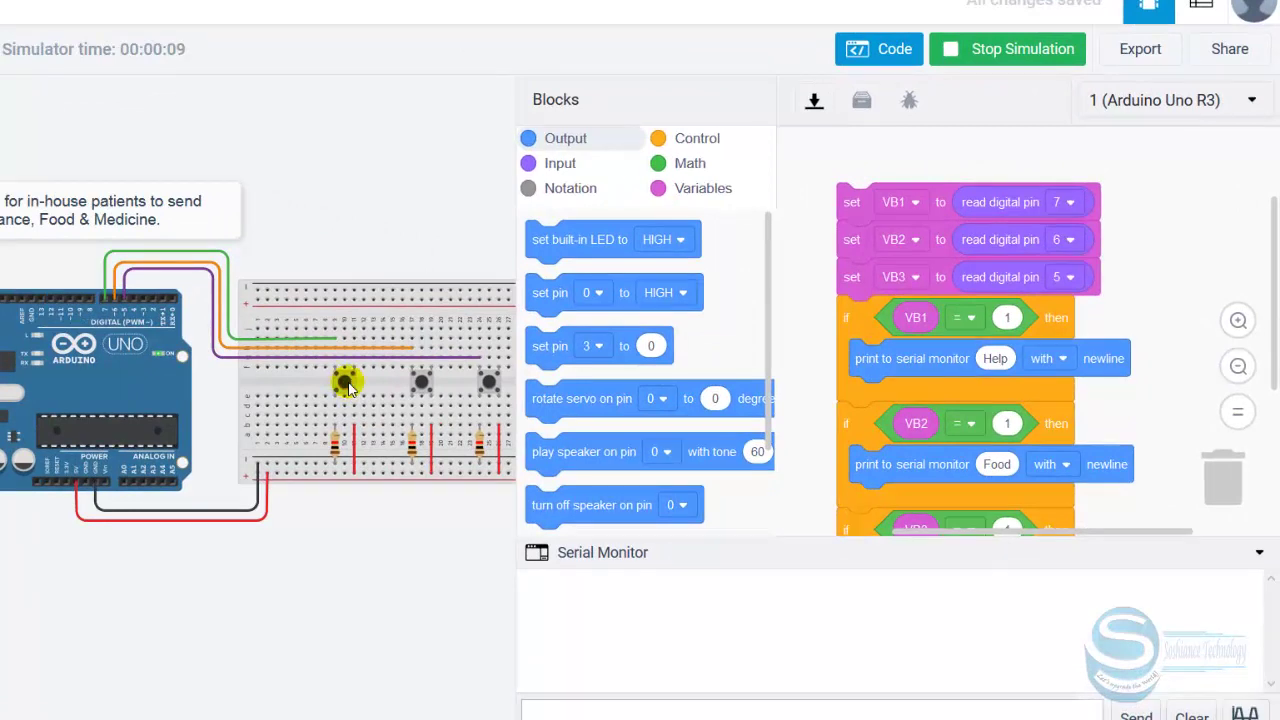
click(346, 384)
drag(527, 676, 580, 643)
click(422, 383)
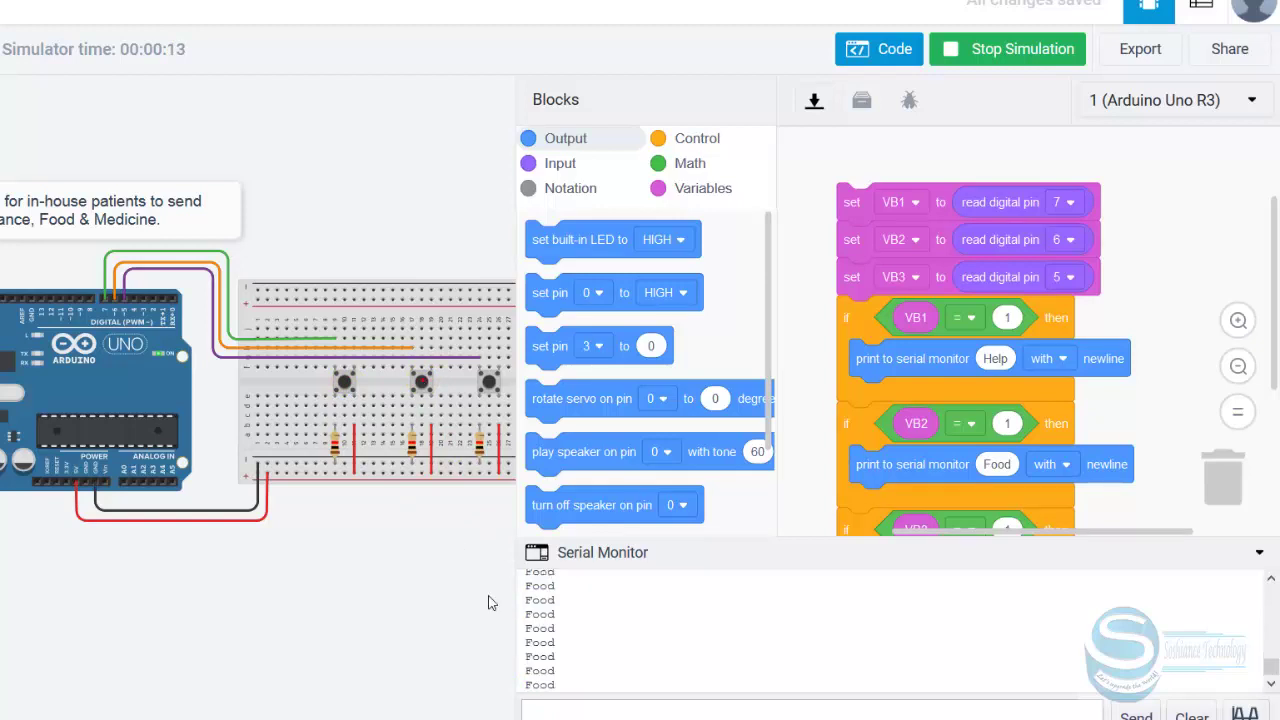
double_click(577, 662)
click(487, 383)
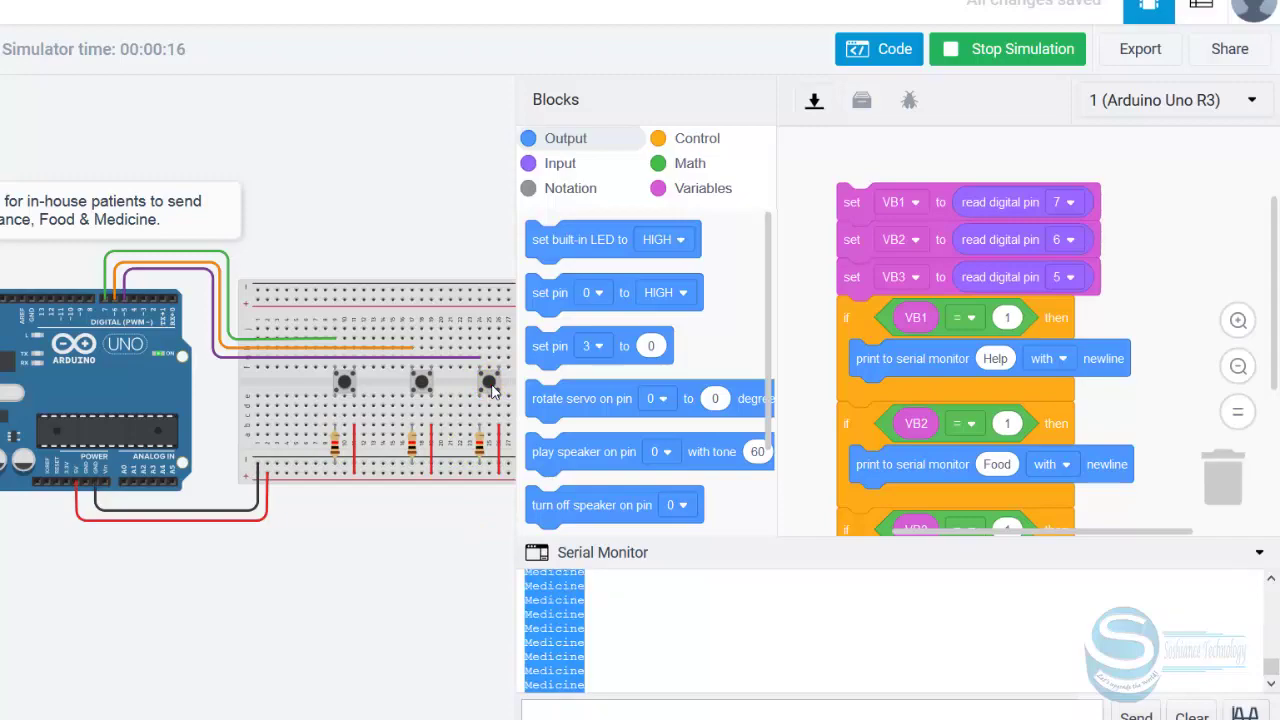
click(625, 645)
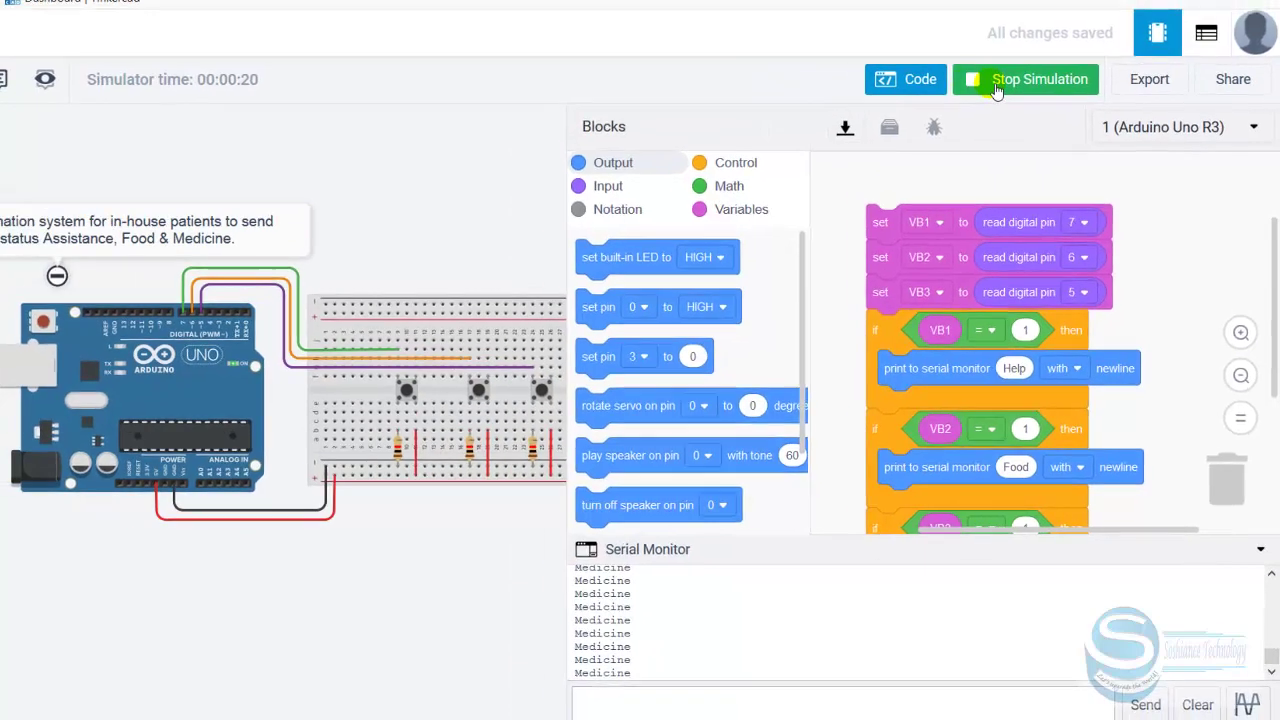
click(985, 56)
click(958, 142)
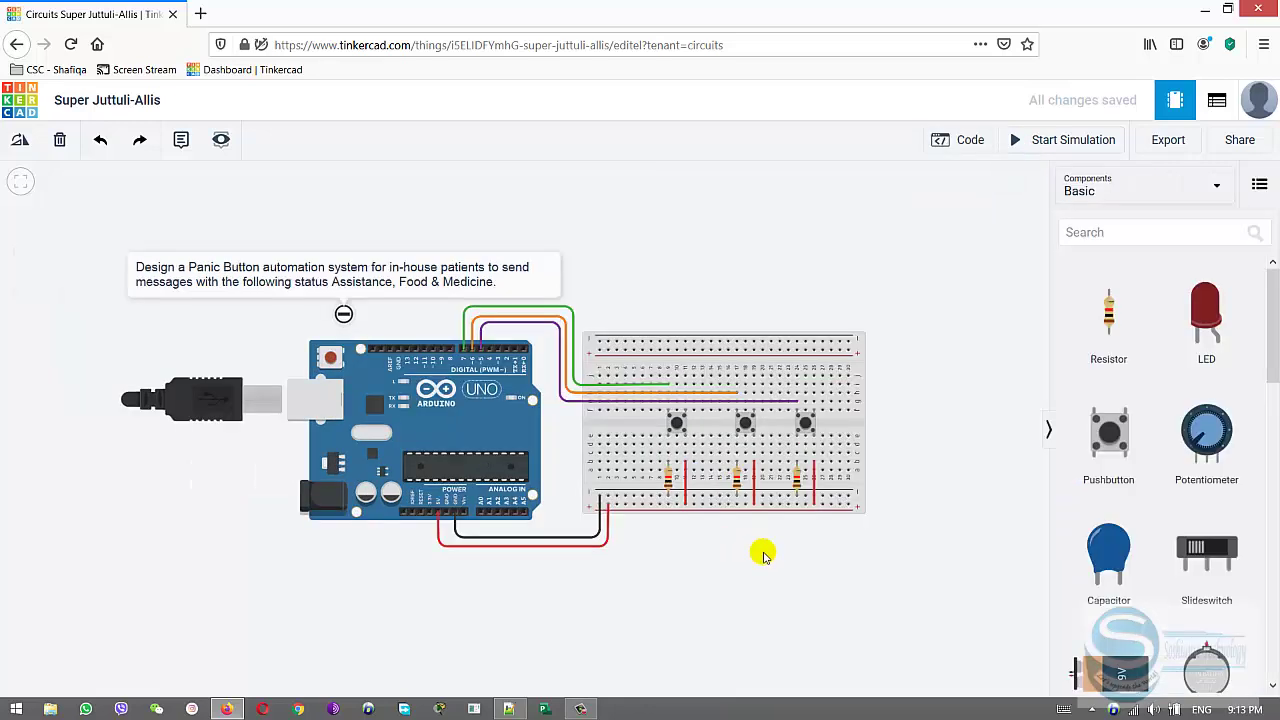